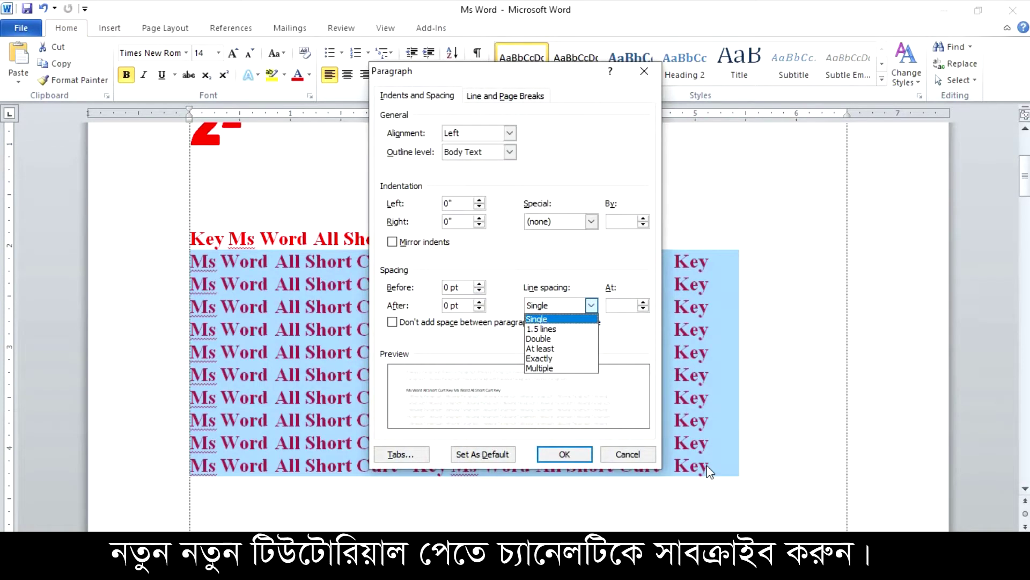
Step: Browse the Paragraph dialog's spacing and Line and Page Breaks options, closing it without changes
{"action": "key", "text": "Return"}
{"action": "key", "text": "Return"}
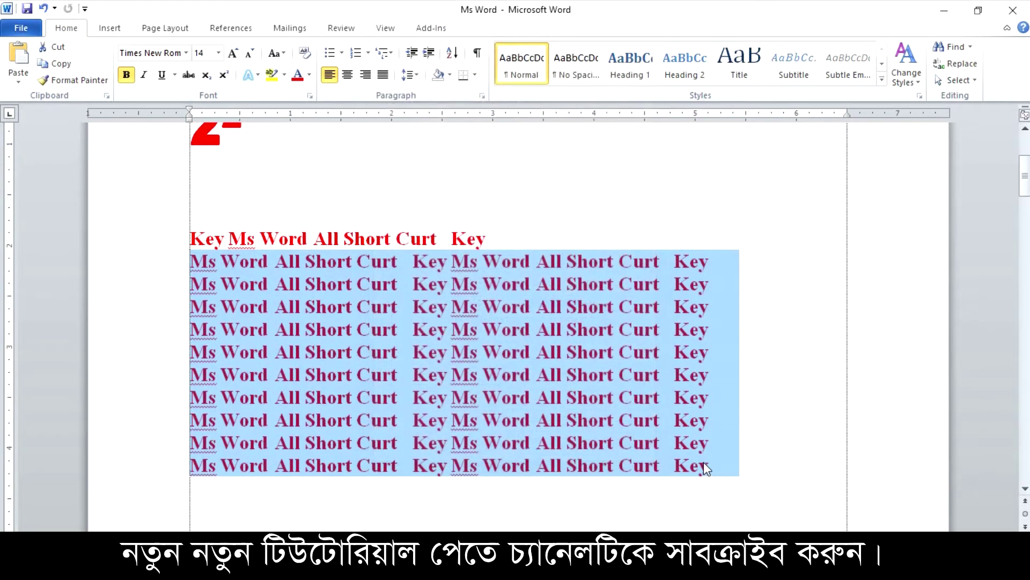
{"action": "key", "text": "alt+o"}
{"action": "key", "text": "p"}
{"action": "key", "text": "alt+Down"}
{"action": "key", "text": "Return"}
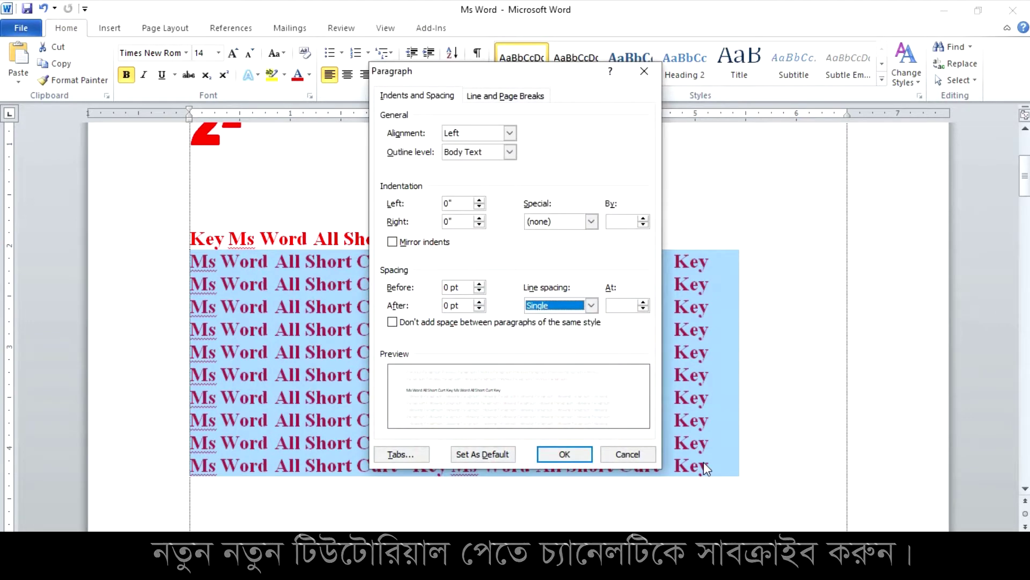
{"action": "key", "text": "ctrl+Tab"}
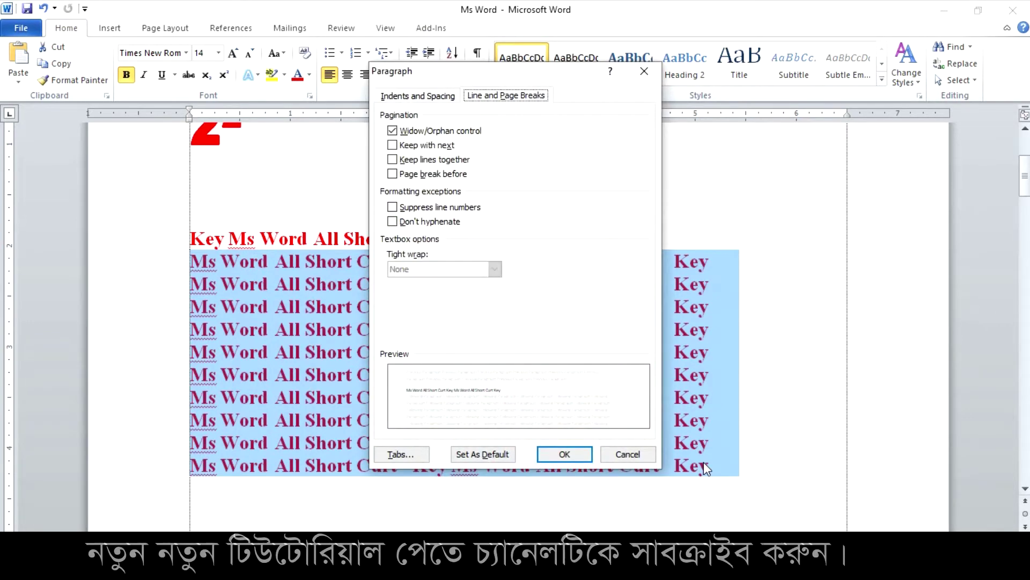
{"action": "key", "text": "Return"}
{"action": "key", "text": "alt+o"}
{"action": "key", "text": "p"}
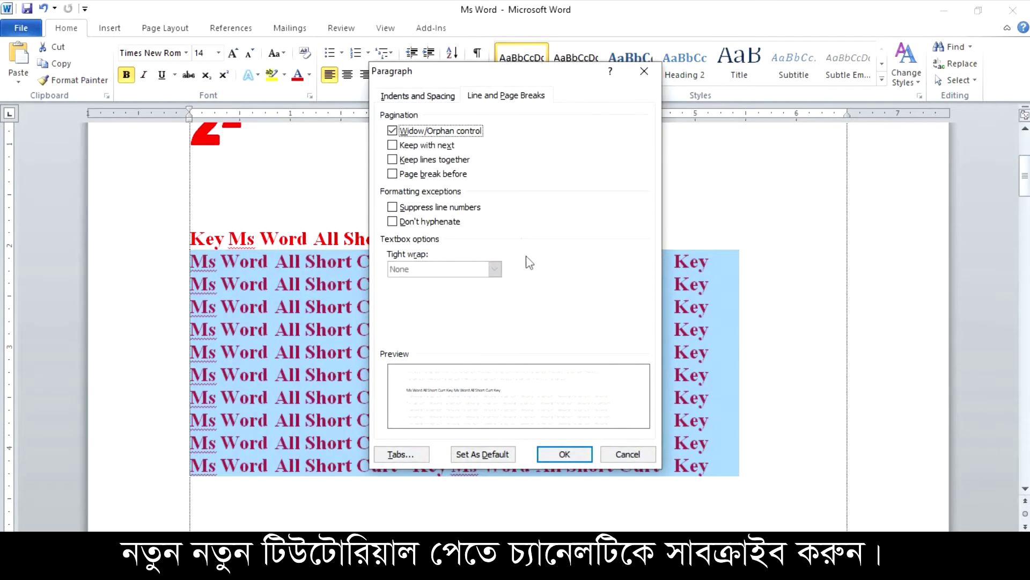
{"action": "left_click", "coordinate": [418, 97]}
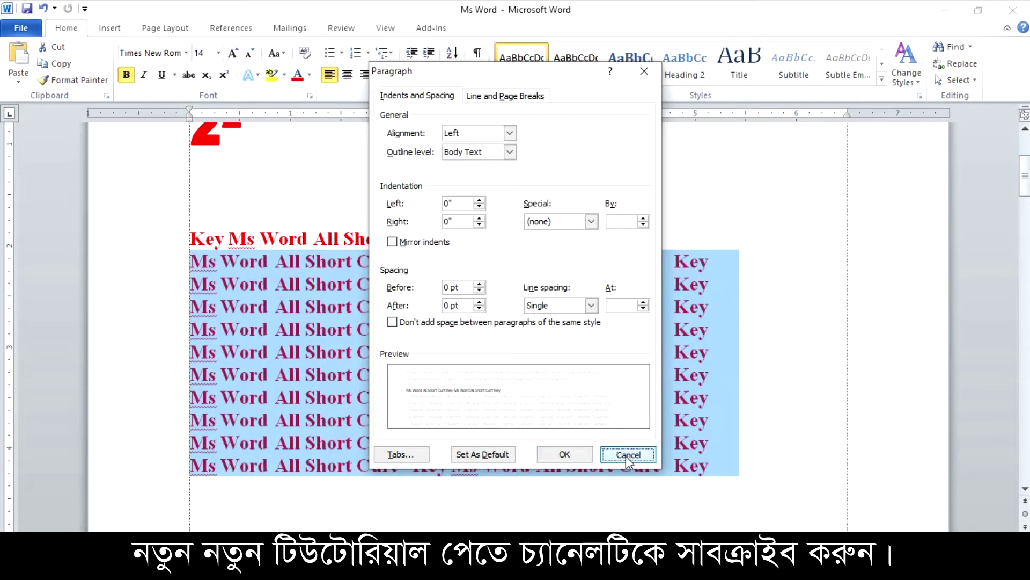
{"action": "left_click", "coordinate": [628, 454]}
Step: Set line spacing to Multiple at 3 with 6 pt space after, and apply it
{"action": "key", "text": "alt+h"}
{"action": "key", "text": "p"}
{"action": "key", "text": "g"}
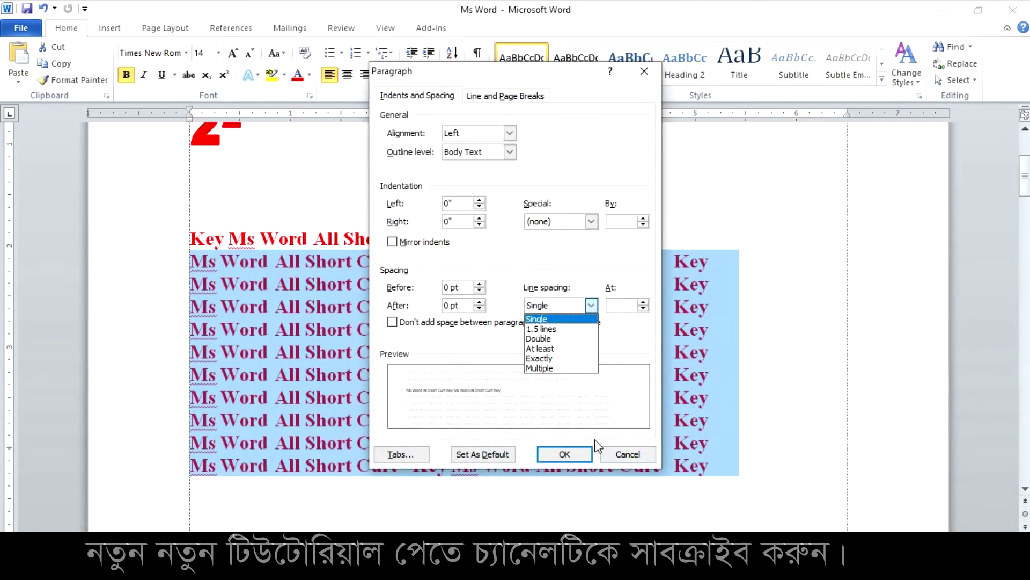
{"action": "key", "text": "Down"}
{"action": "key", "text": "Down"}
{"action": "key", "text": "Down"}
{"action": "key", "text": "Down"}
{"action": "key", "text": "Down"}
{"action": "key", "text": "Up"}
{"action": "key", "text": "Down"}
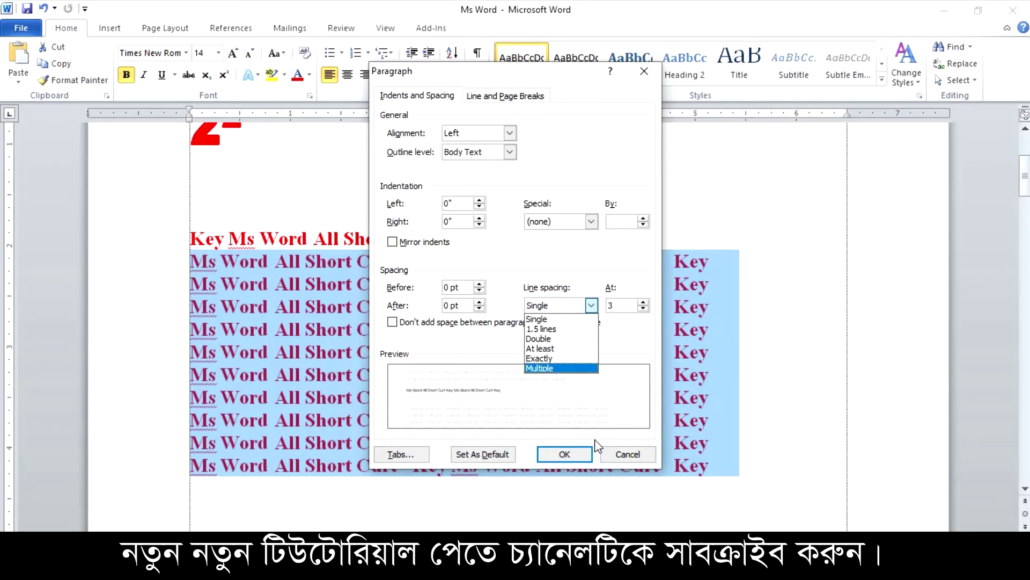
{"action": "key", "text": "Return"}
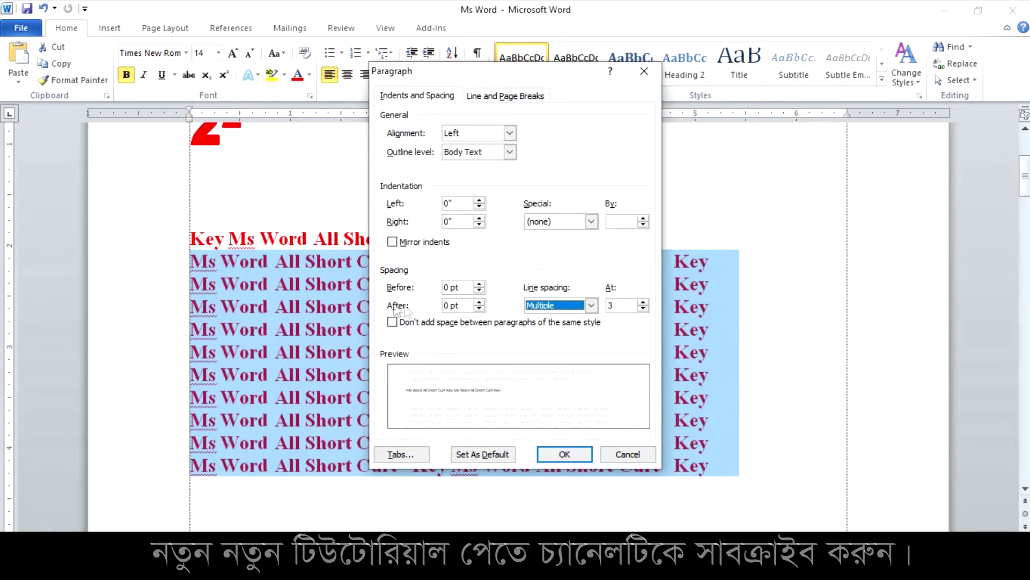
{"action": "left_click", "coordinate": [479, 302]}
{"action": "left_click", "coordinate": [480, 302]}
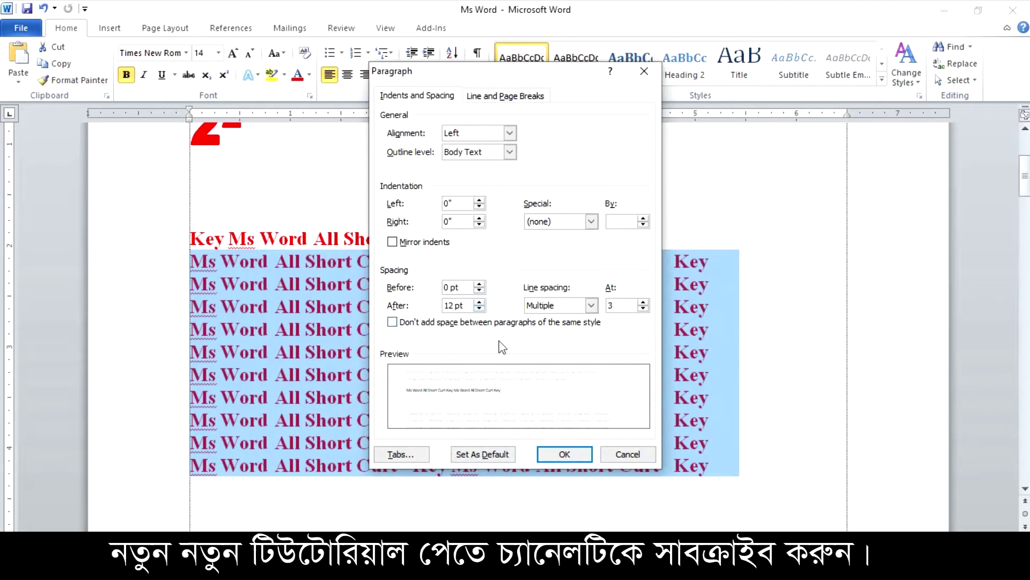
{"action": "left_click", "coordinate": [479, 308]}
{"action": "left_click", "coordinate": [564, 453]}
{"action": "left_click", "coordinate": [389, 368]}
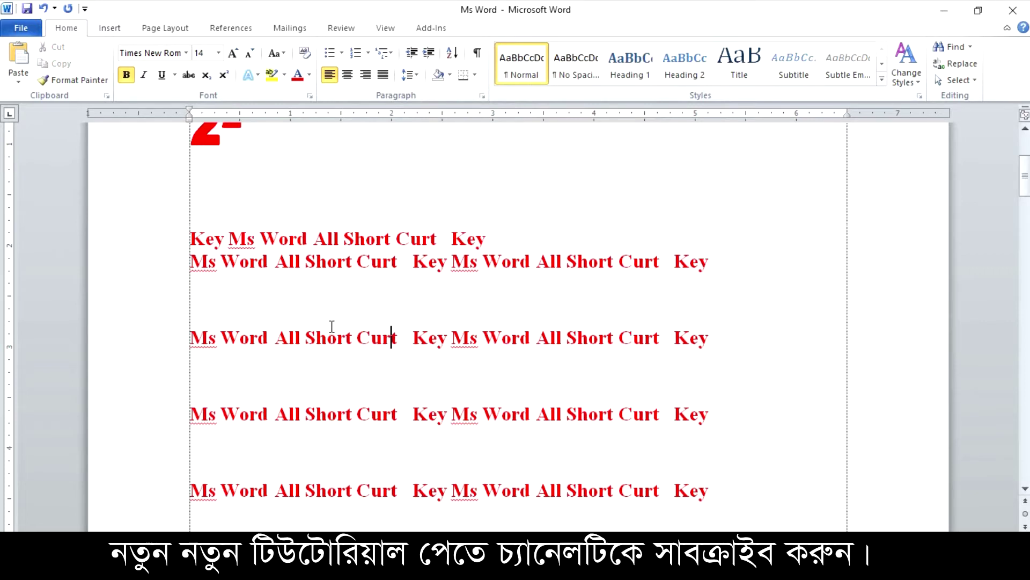
Step: Select the whole document and set its line spacing to Multiple at 1
{"action": "key", "text": "ctrl+a"}
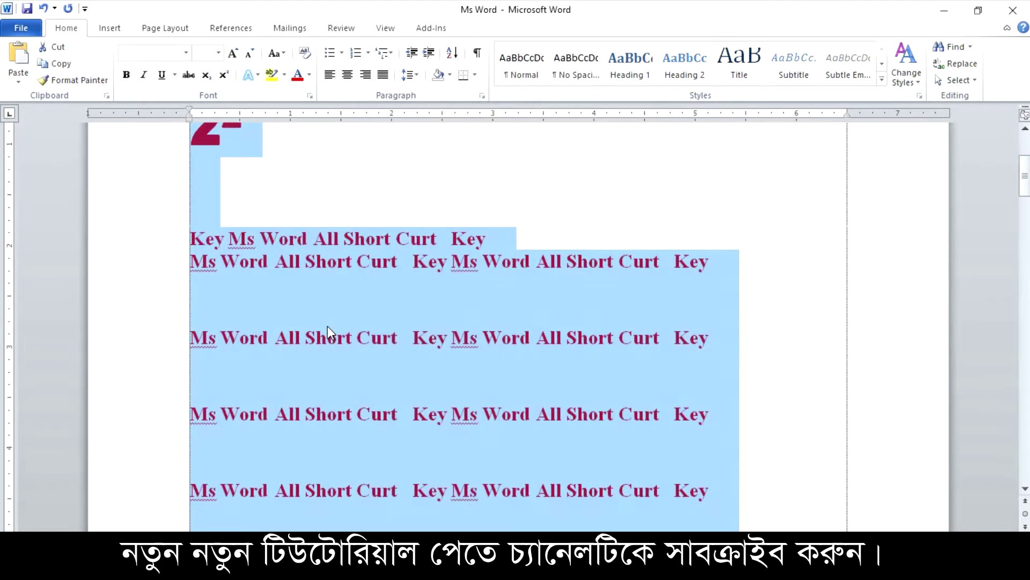
{"action": "key", "text": "alt+o"}
{"action": "key", "text": "p"}
{"action": "key", "text": "alt+n"}
{"action": "key", "text": "alt+Down"}
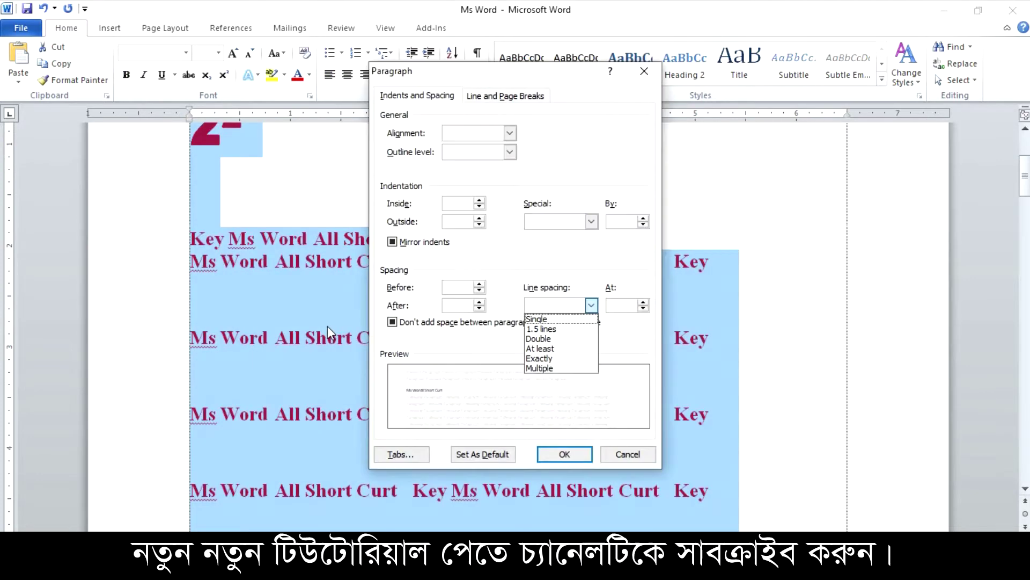
{"action": "key", "text": "Down"}
{"action": "key", "text": "Down"}
{"action": "key", "text": "Down"}
{"action": "key", "text": "Down"}
{"action": "key", "text": "Down"}
{"action": "key", "text": "Return"}
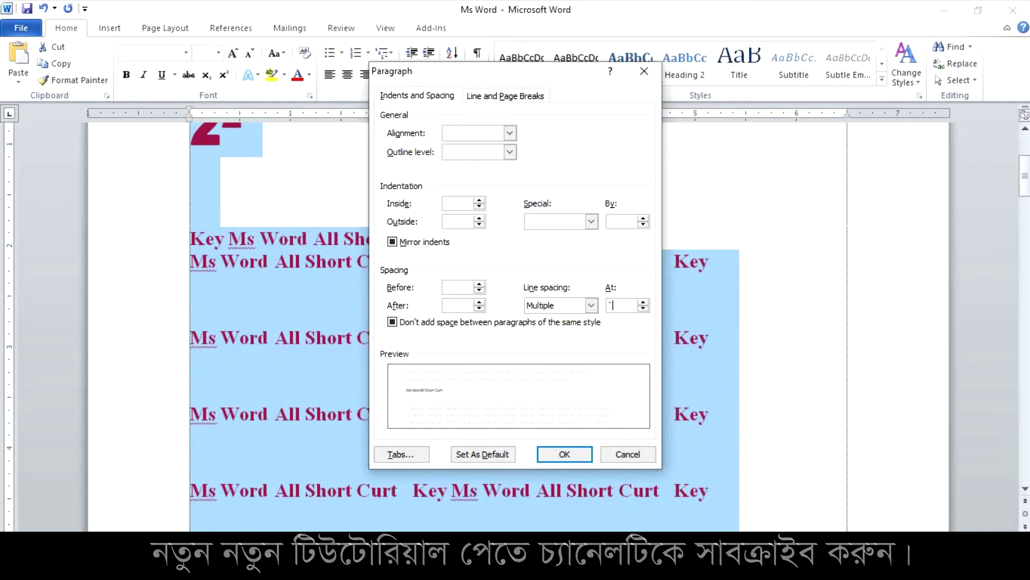
{"action": "key", "text": "Tab"}
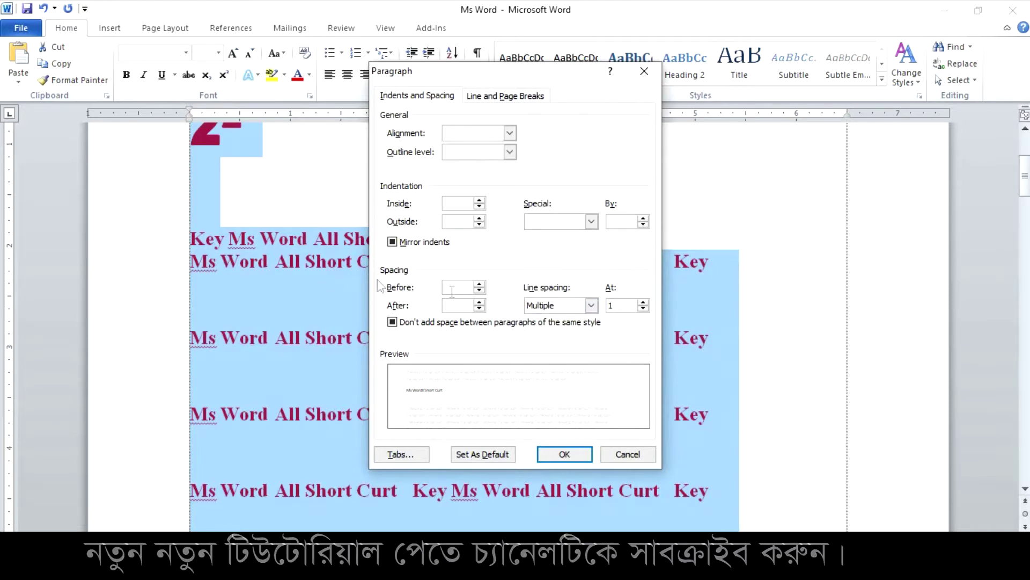
Step: Set 0 pt before and after paragraphs, apply, then select the lines from row two down
{"action": "left_click", "coordinate": [479, 309]}
{"action": "left_click", "coordinate": [480, 290]}
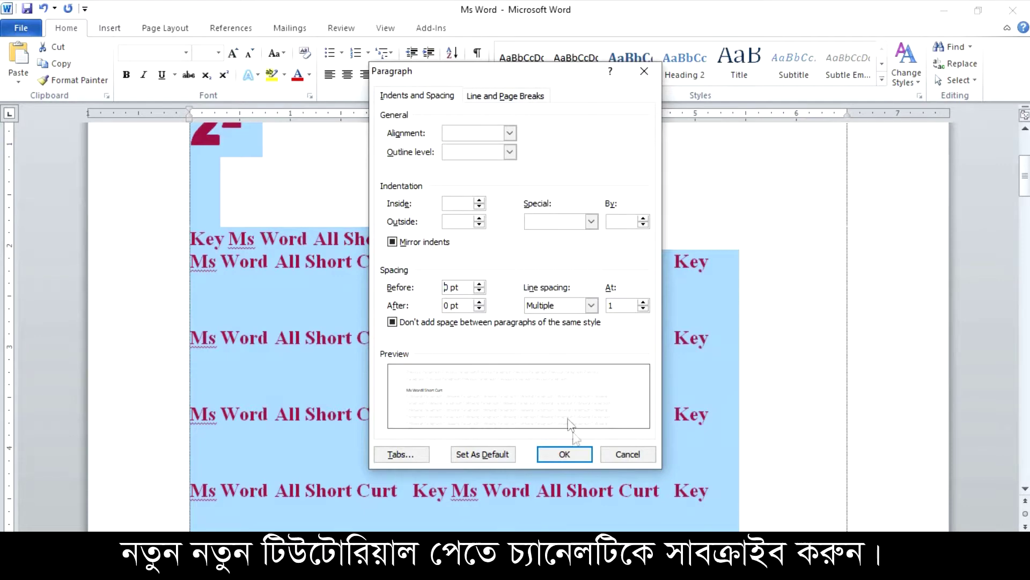
{"action": "left_click", "coordinate": [574, 455]}
{"action": "left_click", "coordinate": [399, 334]}
{"action": "left_click_drag", "start_coordinate": [414, 263], "coordinate": [441, 454]}
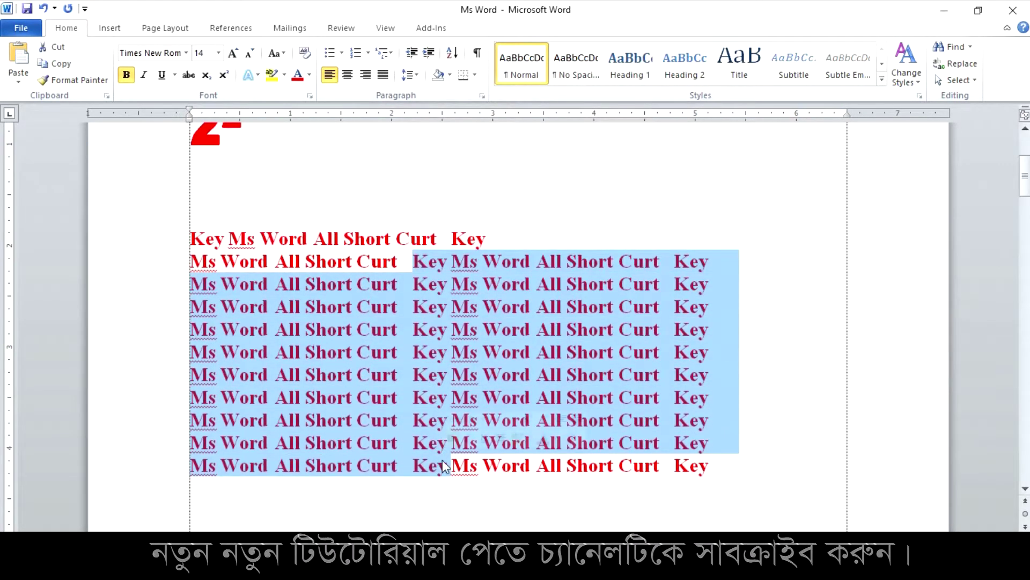
Step: Give the selected lines from row two onward Multiple line spacing of 1.3
{"action": "key", "text": "alt+h"}
{"action": "key", "text": "p"}
{"action": "key", "text": "g"}
{"action": "key", "text": "alt+n"}
{"action": "key", "text": "alt+Down"}
{"action": "key", "text": "Down"}
{"action": "key", "text": "Down"}
{"action": "key", "text": "Down"}
{"action": "key", "text": "Down"}
{"action": "key", "text": "Down"}
{"action": "key", "text": "Return"}
{"action": "key", "text": "Tab"}
{"action": "type", "text": "1.3"}
{"action": "key", "text": "Return"}
{"action": "left_click", "coordinate": [426, 320]}
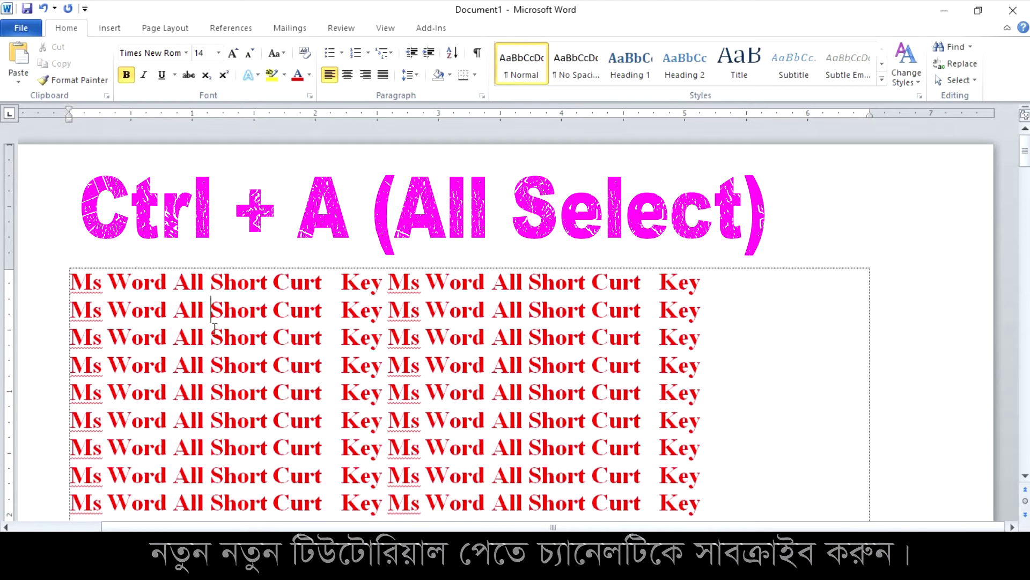
Step: Select every red bold 'Ms Word All Short Curt Key' row in Document1 with Ctrl+A
{"action": "key", "text": "ctrl+a"}
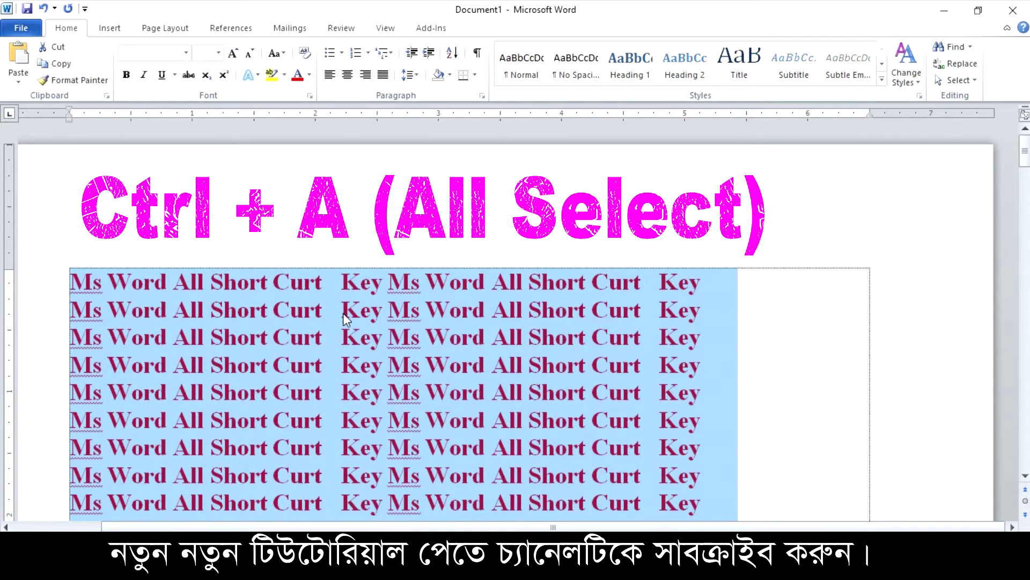
{"action": "scroll", "coordinate": [343, 314], "scroll_direction": "down", "scroll_amount": 3}
{"action": "scroll", "coordinate": [341, 314], "scroll_direction": "down", "scroll_amount": 3}
{"action": "scroll", "coordinate": [340, 317], "scroll_direction": "down", "scroll_amount": 3}
{"action": "scroll", "coordinate": [340, 318], "scroll_direction": "down", "scroll_amount": 2}
{"action": "scroll", "coordinate": [338, 318], "scroll_direction": "down", "scroll_amount": 3}
{"action": "scroll", "coordinate": [338, 320], "scroll_direction": "down", "scroll_amount": 3}
{"action": "scroll", "coordinate": [338, 321], "scroll_direction": "down", "scroll_amount": 3}
{"action": "scroll", "coordinate": [337, 322], "scroll_direction": "down", "scroll_amount": 3}
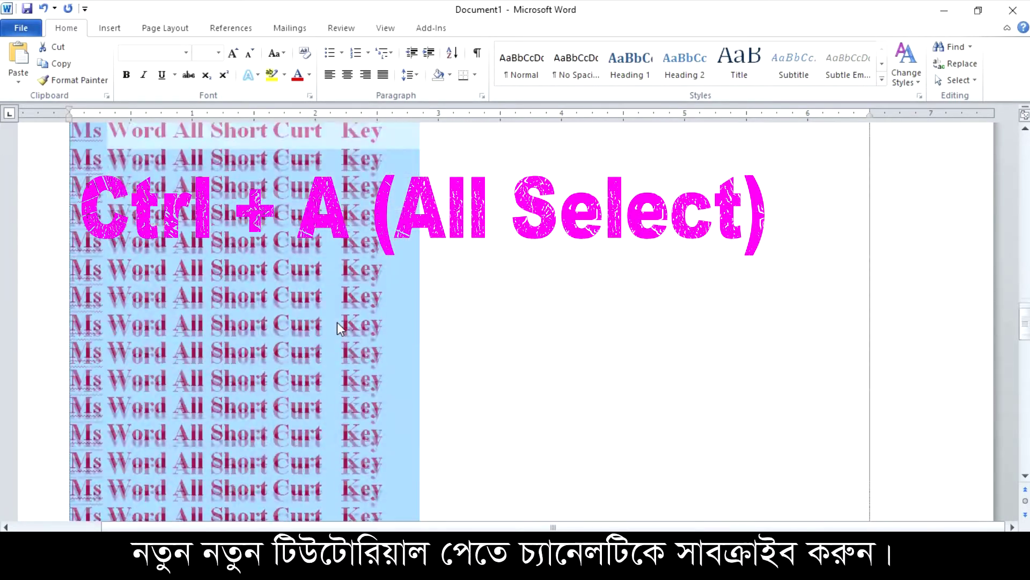
{"action": "scroll", "coordinate": [338, 322], "scroll_direction": "up", "scroll_amount": 3}
{"action": "scroll", "coordinate": [337, 322], "scroll_direction": "up", "scroll_amount": 3}
{"action": "scroll", "coordinate": [337, 322], "scroll_direction": "up", "scroll_amount": 3}
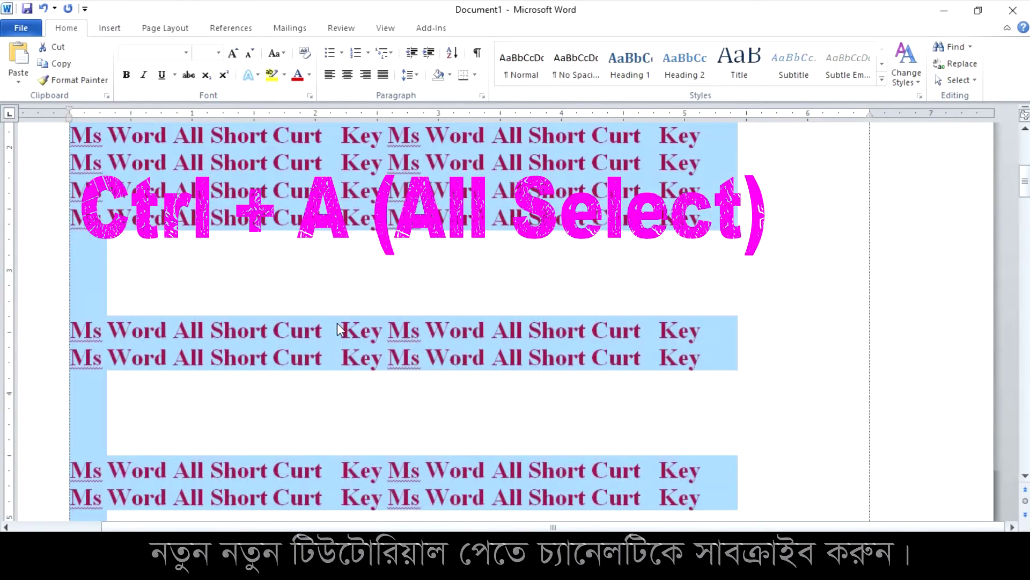
{"action": "scroll", "coordinate": [337, 323], "scroll_direction": "up", "scroll_amount": 3}
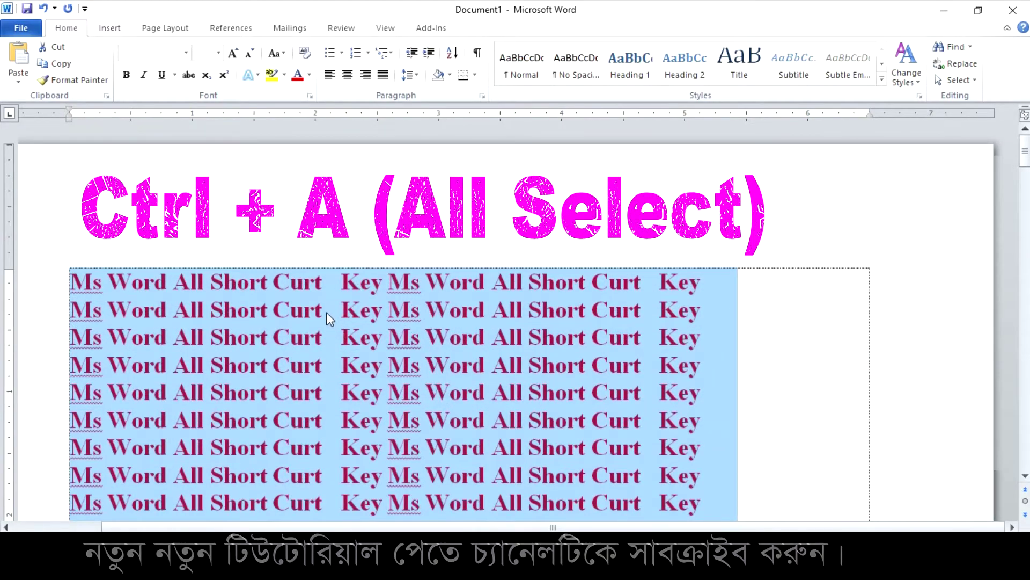
{"action": "left_click", "coordinate": [327, 312]}
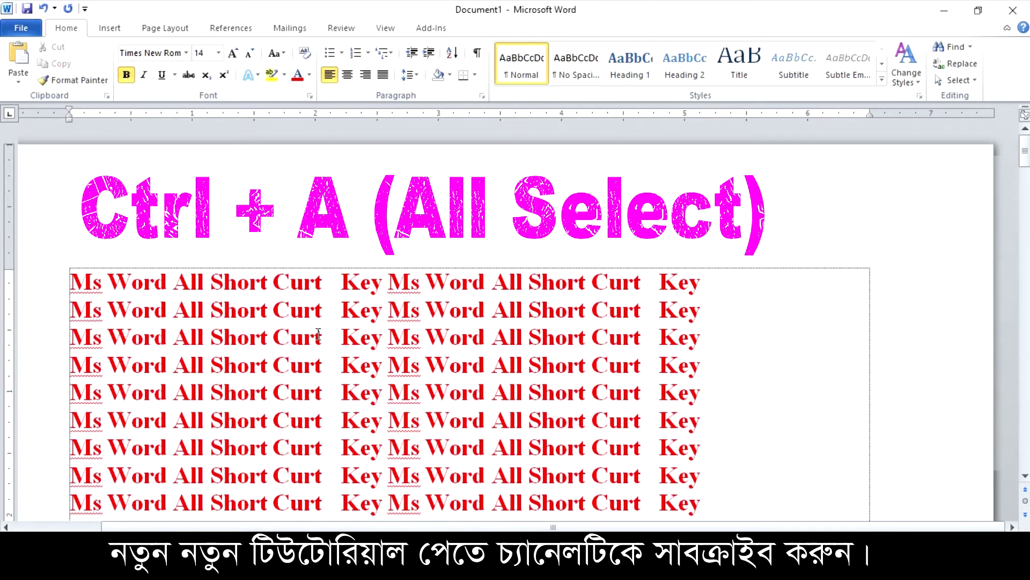
{"action": "key", "text": "ctrl+a"}
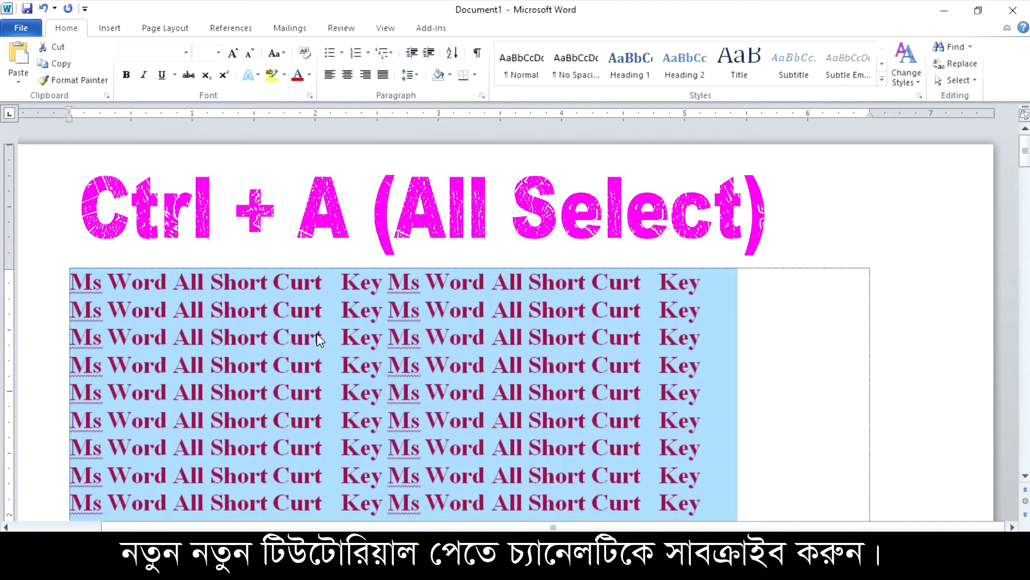
{"action": "left_click", "coordinate": [280, 316]}
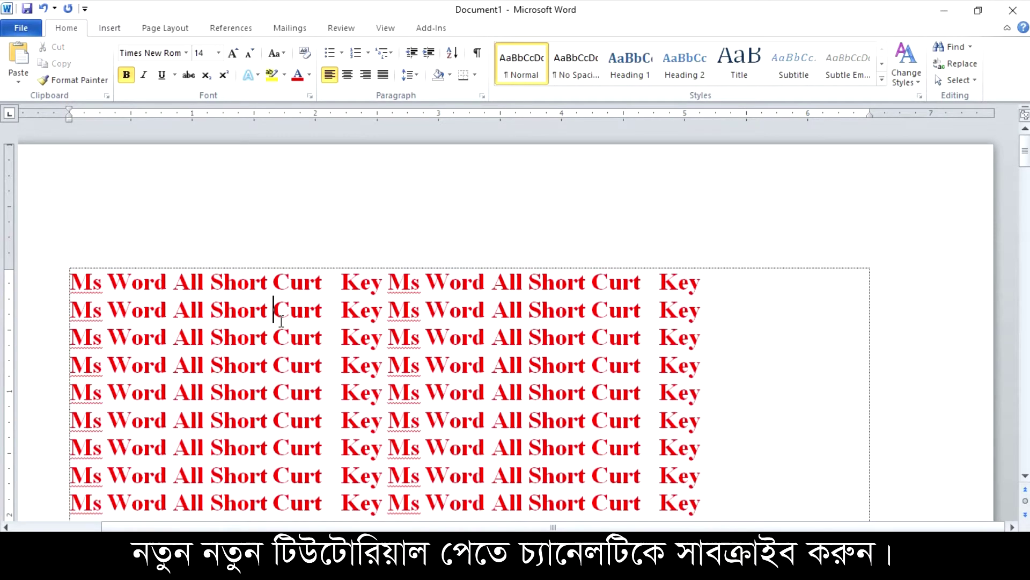
{"action": "key", "text": "ctrl+a"}
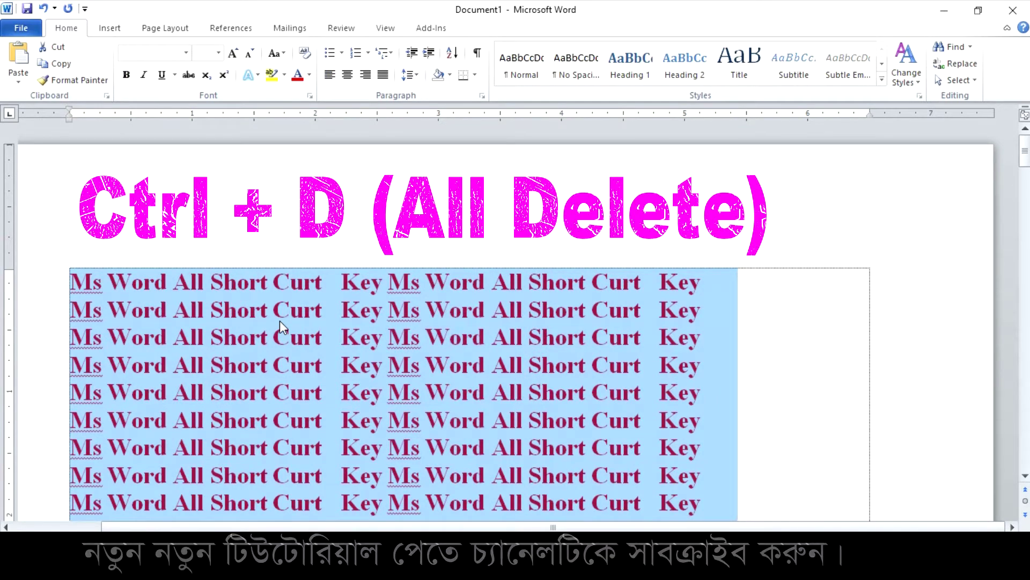
Step: Delete all the selected red bold text, leaving Document1 empty
{"action": "key", "text": "Delete"}
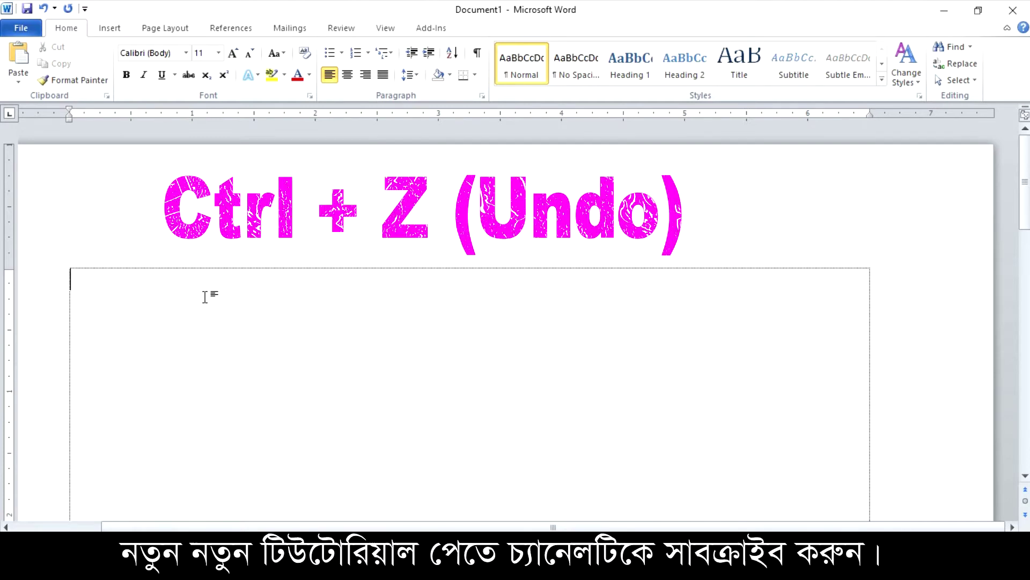
Step: Undo the deletion to restore the text, then select the whole second line
{"action": "key", "text": "ctrl+z"}
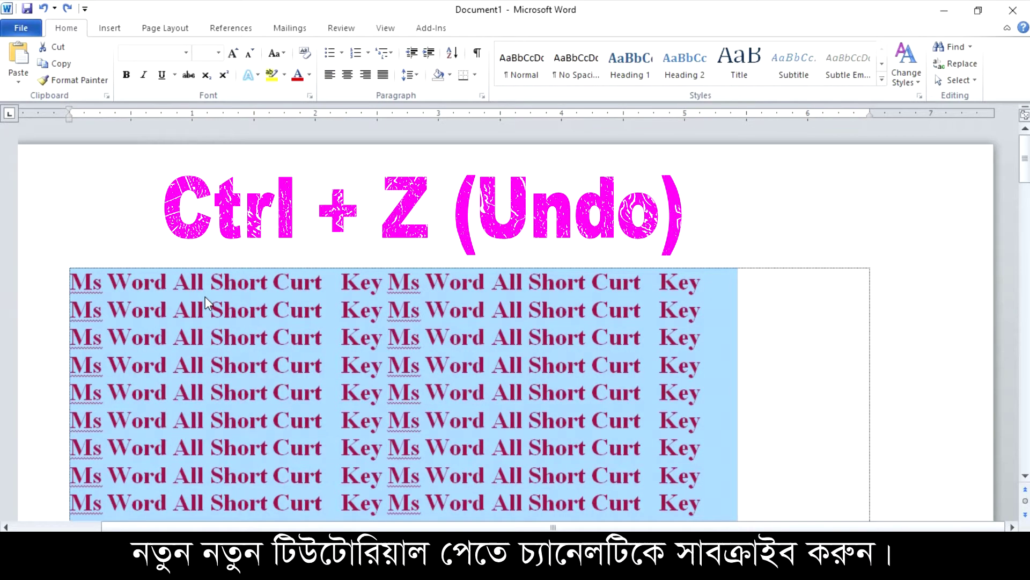
{"action": "left_click", "coordinate": [205, 297]}
{"action": "left_click", "coordinate": [705, 307]}
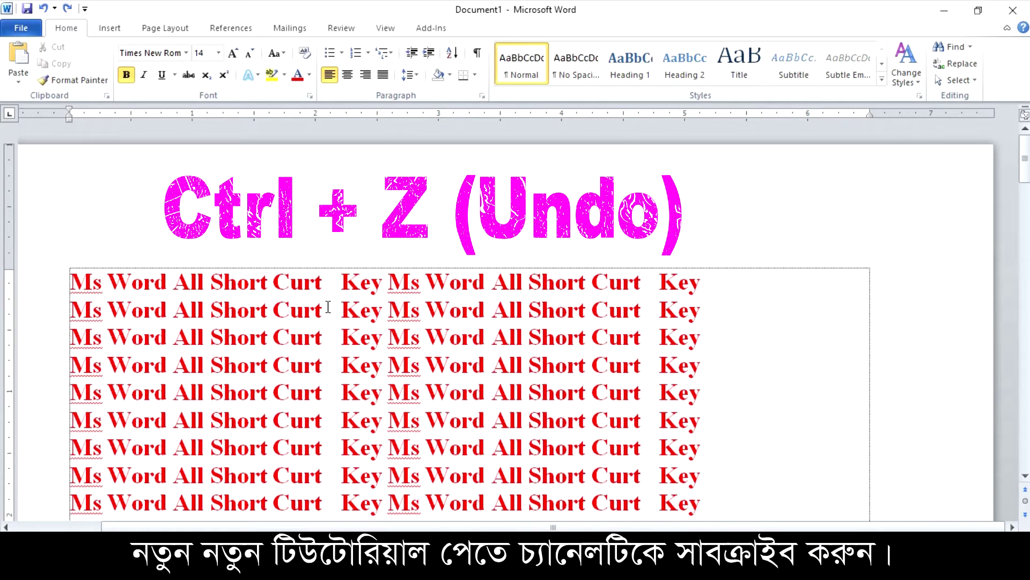
{"action": "left_click_drag", "start_coordinate": [710, 314], "coordinate": [73, 316]}
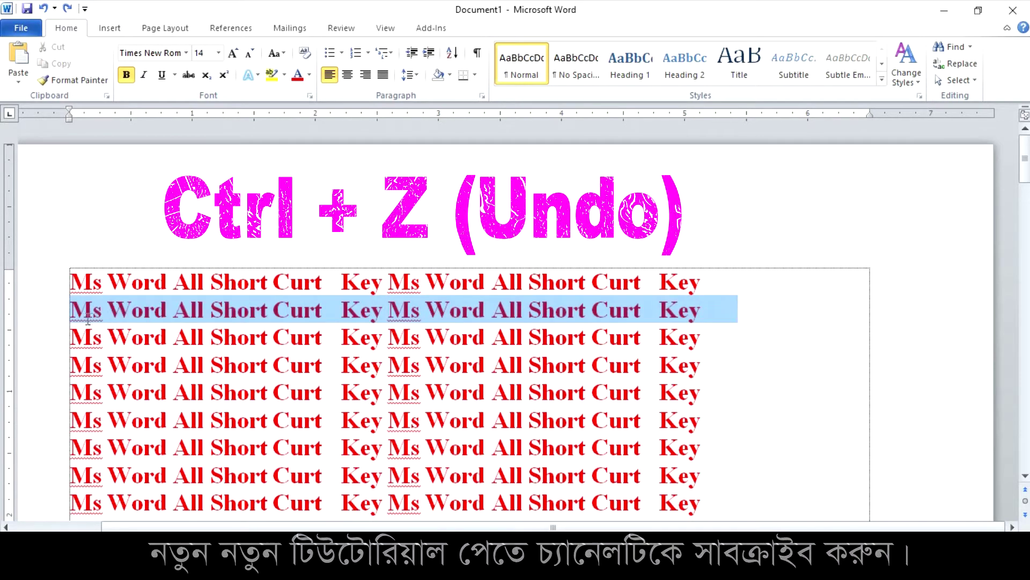
{"action": "left_click", "coordinate": [200, 358]}
Step: Place the caret inside 'Short' on line two, then start and cancel a save
{"action": "key", "text": "Up"}
{"action": "key", "text": "Up"}
{"action": "key", "text": "Home"}
{"action": "key", "text": "Right"}
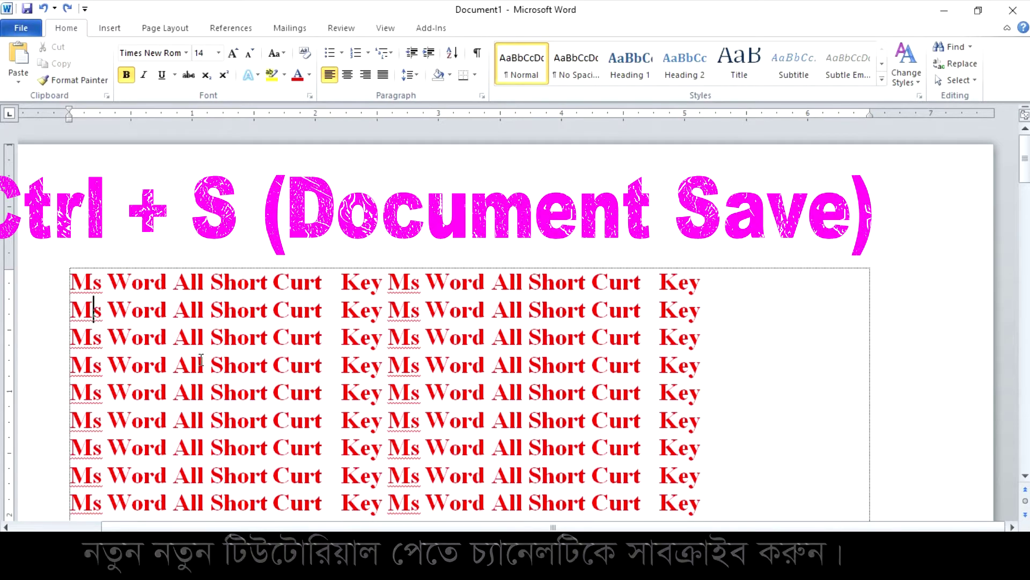
{"action": "left_click", "coordinate": [223, 320]}
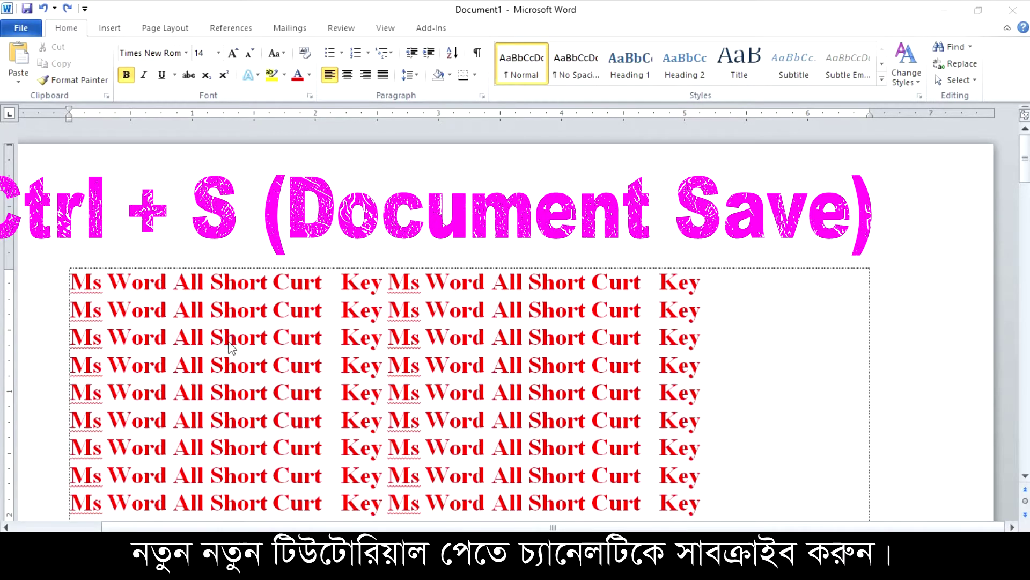
{"action": "key", "text": "ctrl+s"}
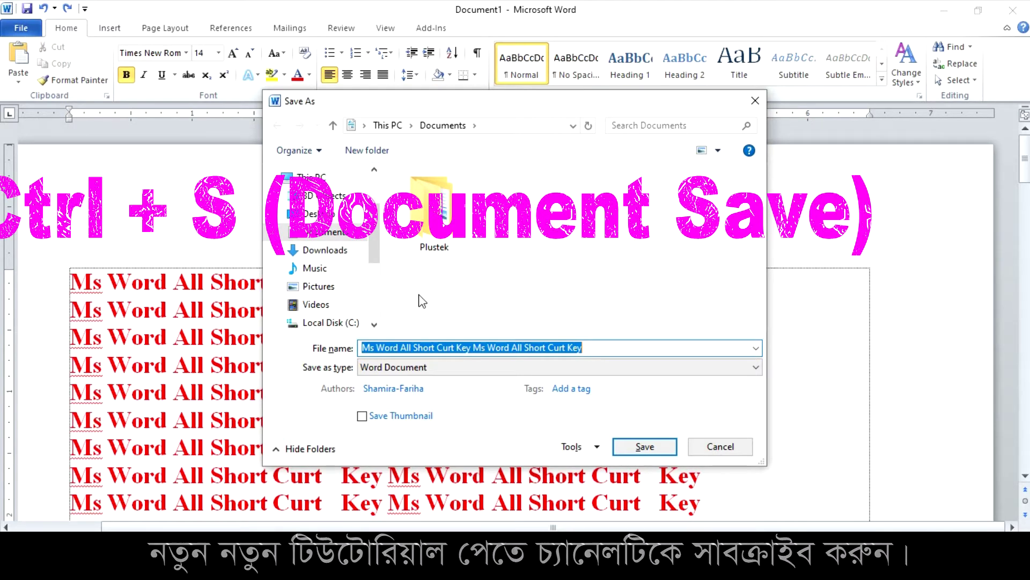
{"action": "left_click", "coordinate": [731, 450]}
Step: Save the document to the Desktop with the file name 'Ms Word'
{"action": "key", "text": "ctrl+s"}
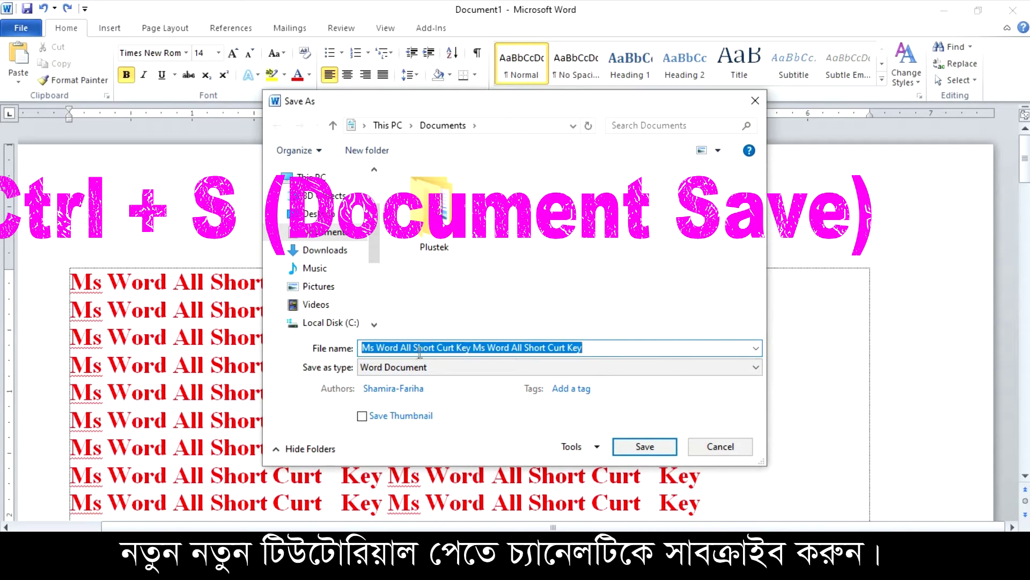
{"action": "left_click_drag", "start_coordinate": [400, 348], "coordinate": [604, 356]}
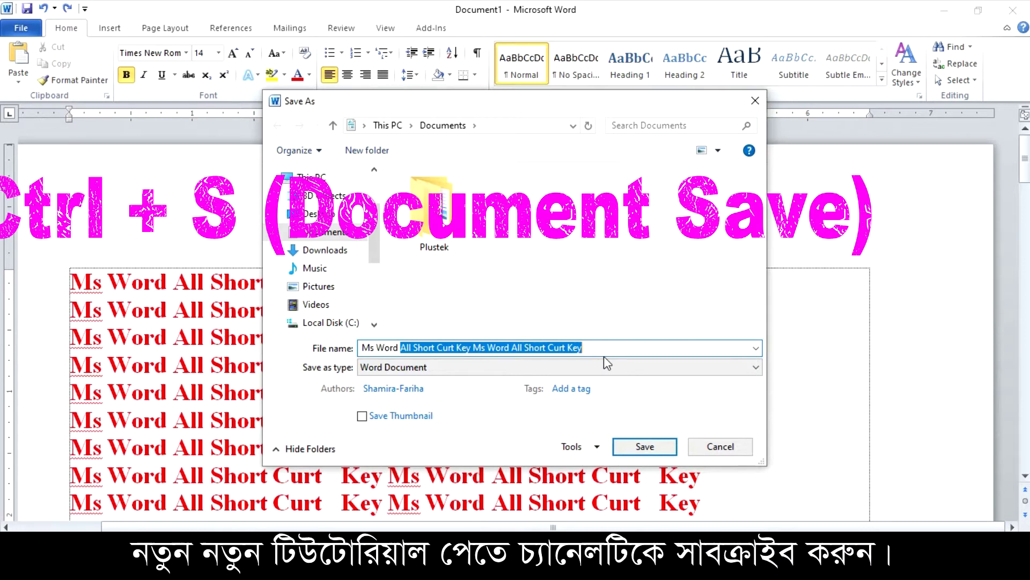
{"action": "key", "text": "BackSpace"}
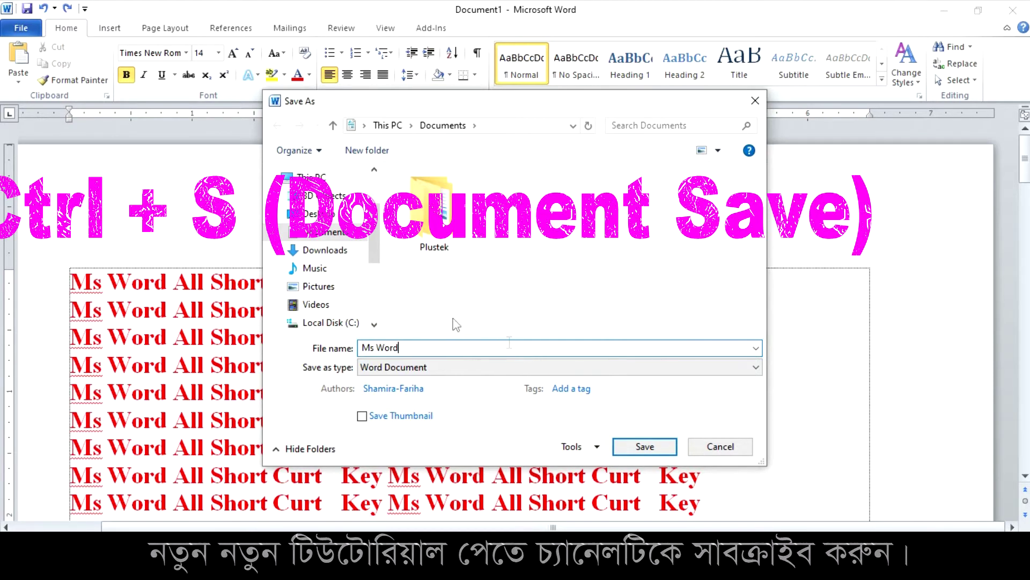
{"action": "left_click", "coordinate": [325, 215]}
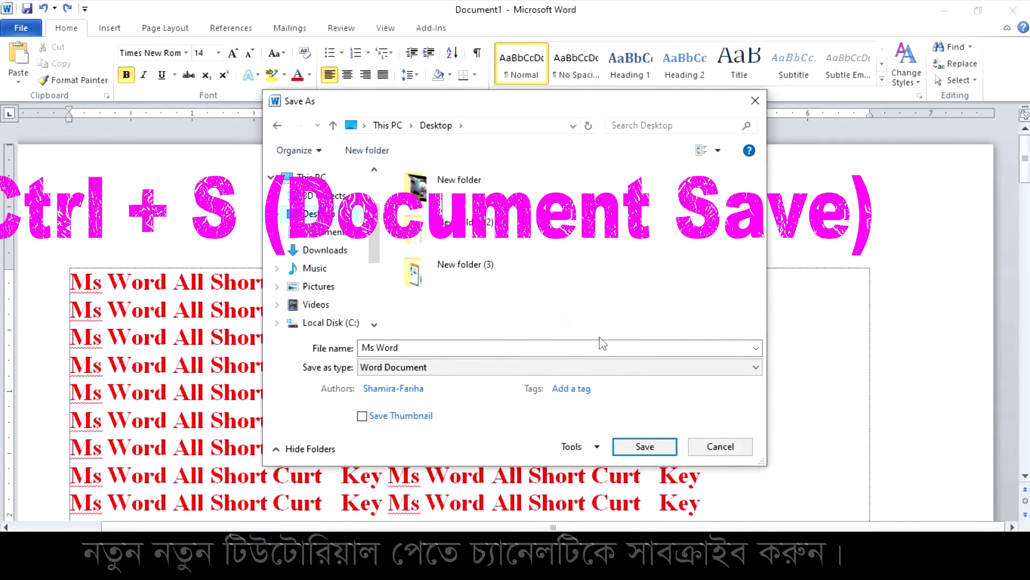
{"action": "left_click", "coordinate": [643, 448]}
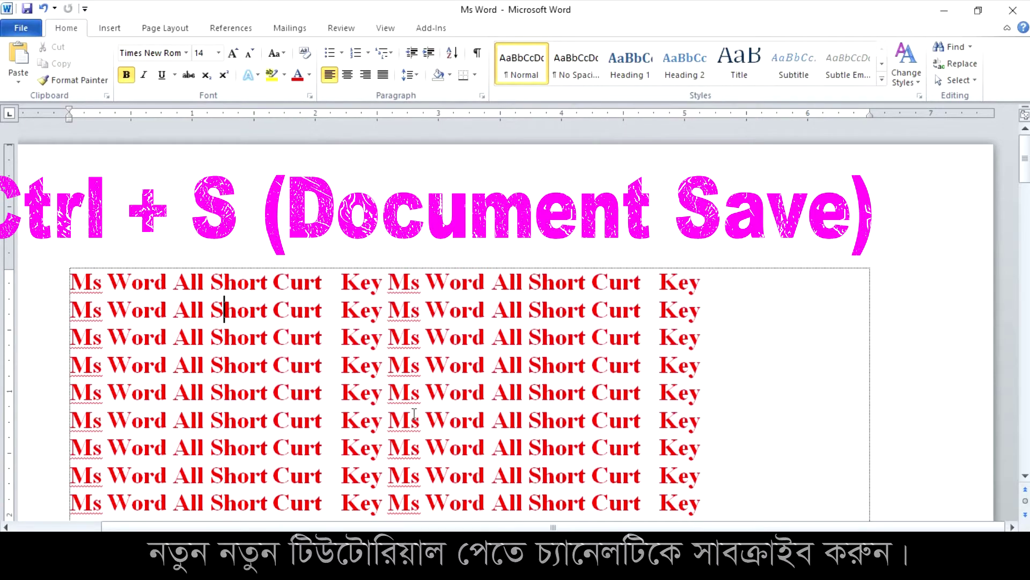
Step: Preview Tempus Sans ITC in the Font dialog without applying, then select the whole first line
{"action": "scroll", "coordinate": [320, 379], "scroll_direction": "down", "scroll_amount": 3}
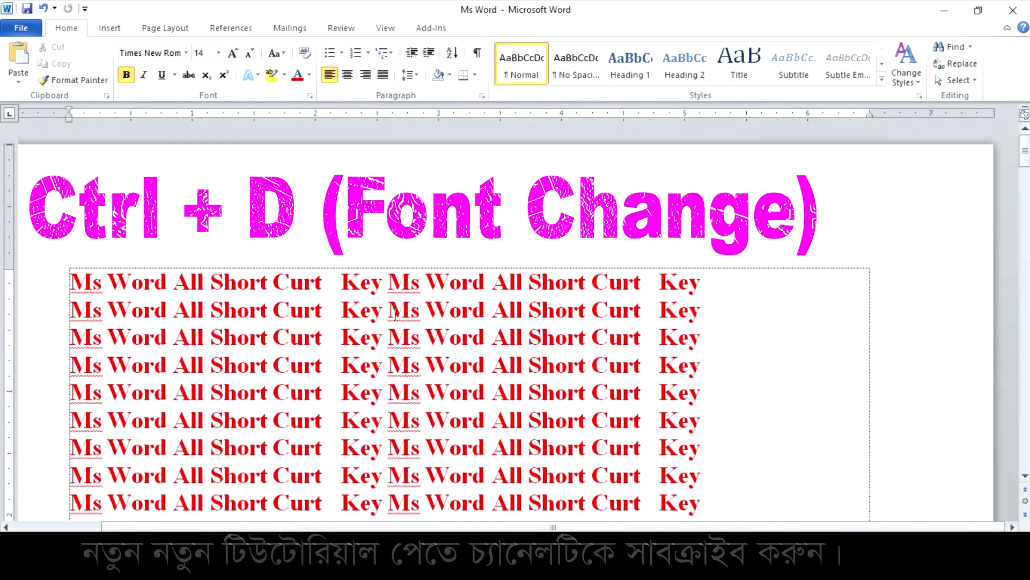
{"action": "key", "text": "ctrl+d"}
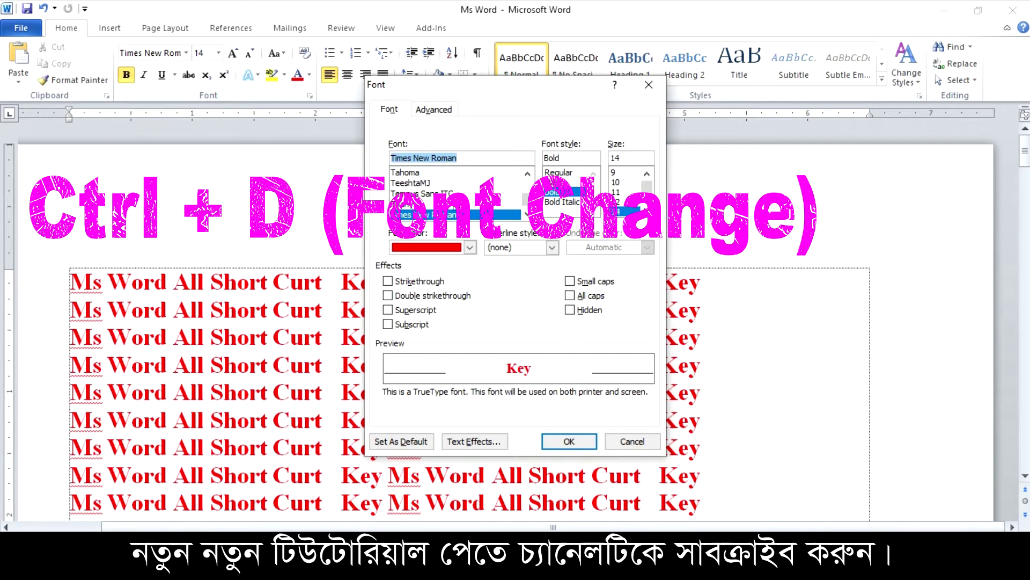
{"action": "left_click", "coordinate": [421, 194]}
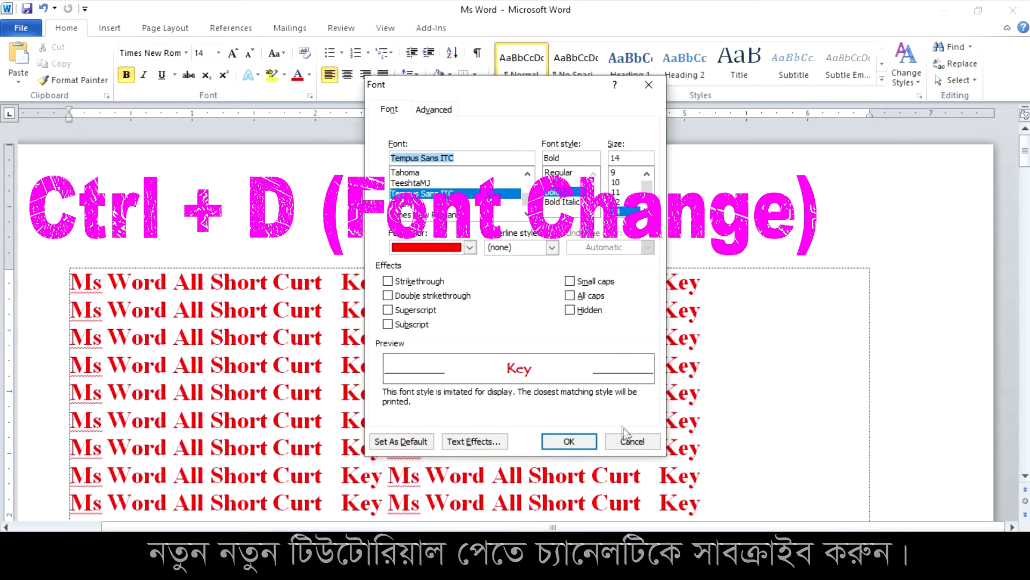
{"action": "left_click", "coordinate": [627, 441]}
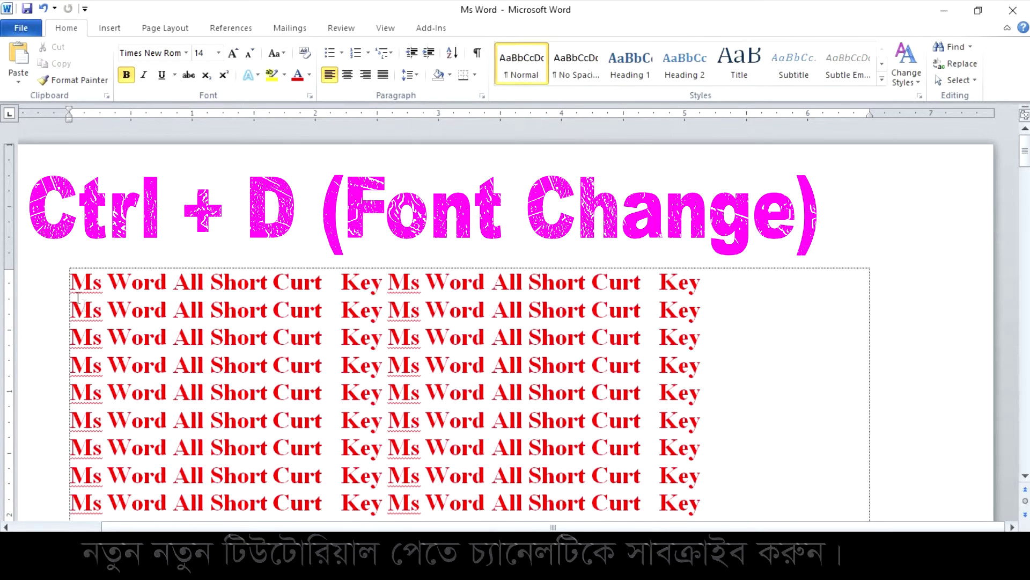
{"action": "left_click", "coordinate": [95, 280]}
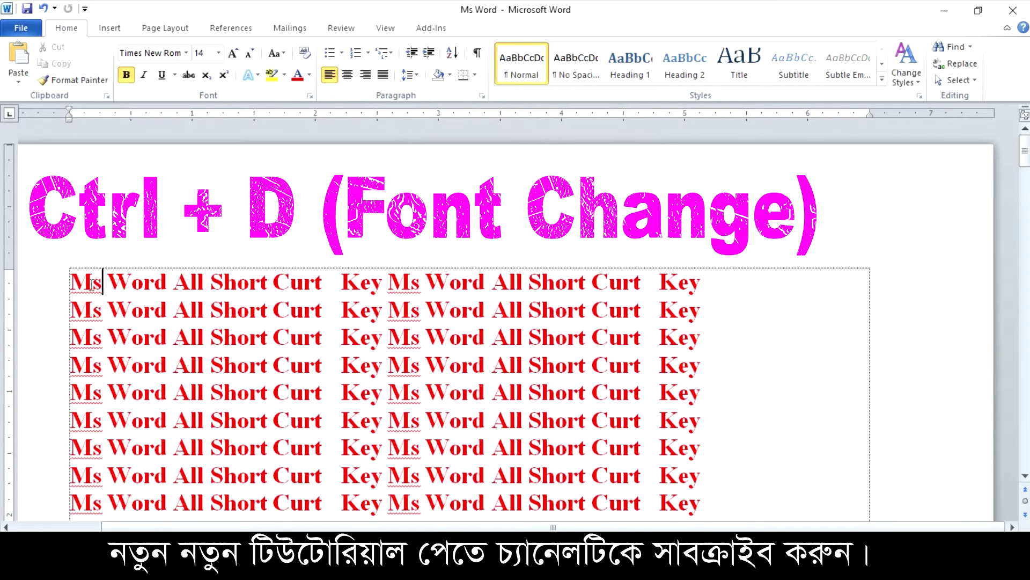
{"action": "left_click_drag", "start_coordinate": [70, 282], "coordinate": [190, 282]}
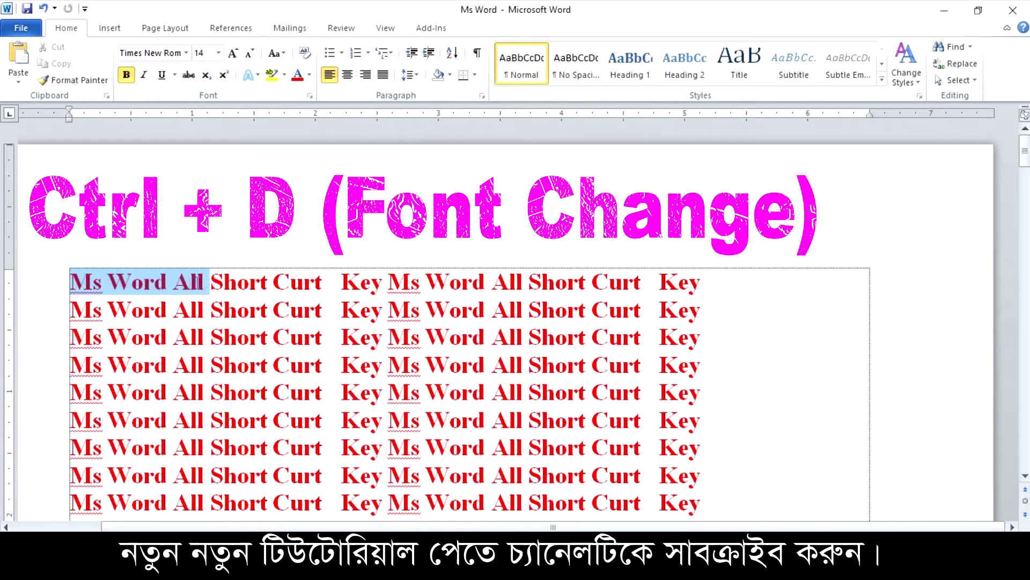
{"action": "left_click", "coordinate": [211, 282]}
{"action": "mouse_move", "coordinate": [71, 282]}
{"action": "left_mouse_down"}
{"action": "mouse_move", "coordinate": [641, 310]}
{"action": "mouse_move", "coordinate": [701, 289]}
{"action": "left_mouse_up"}
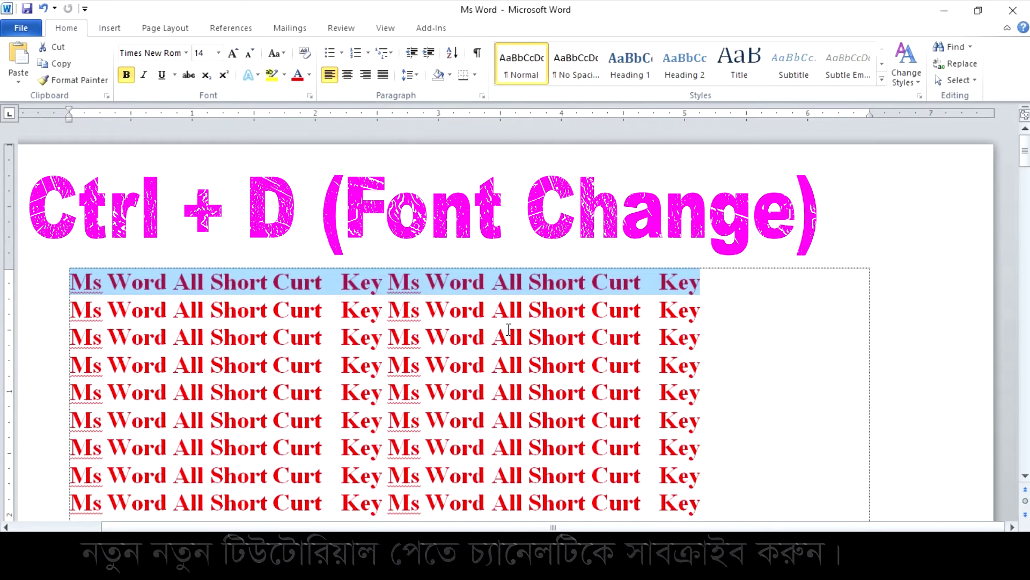
Step: Change the first line to the Vivaldi font and enlarge it twice with Ctrl+]
{"action": "key", "text": "ctrl+d"}
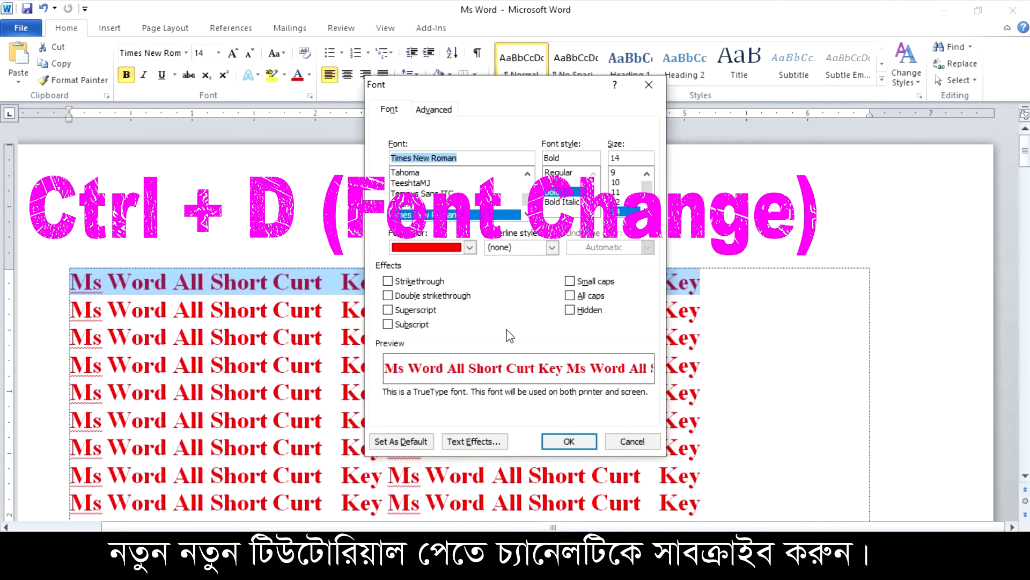
{"action": "left_click", "coordinate": [402, 173]}
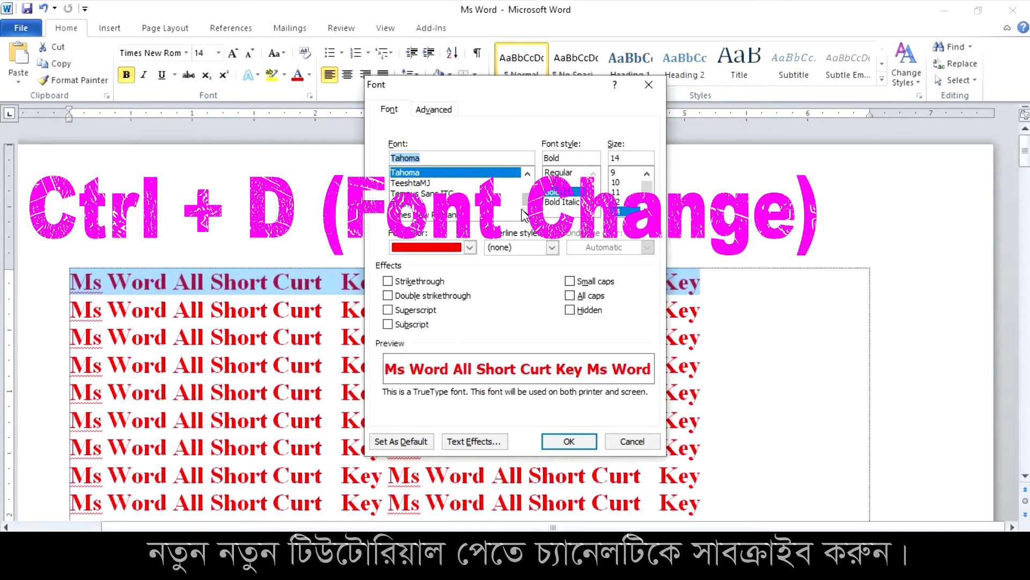
{"action": "key", "text": "Down"}
{"action": "key", "text": "Down"}
{"action": "key", "text": "Down"}
{"action": "key", "text": "Down"}
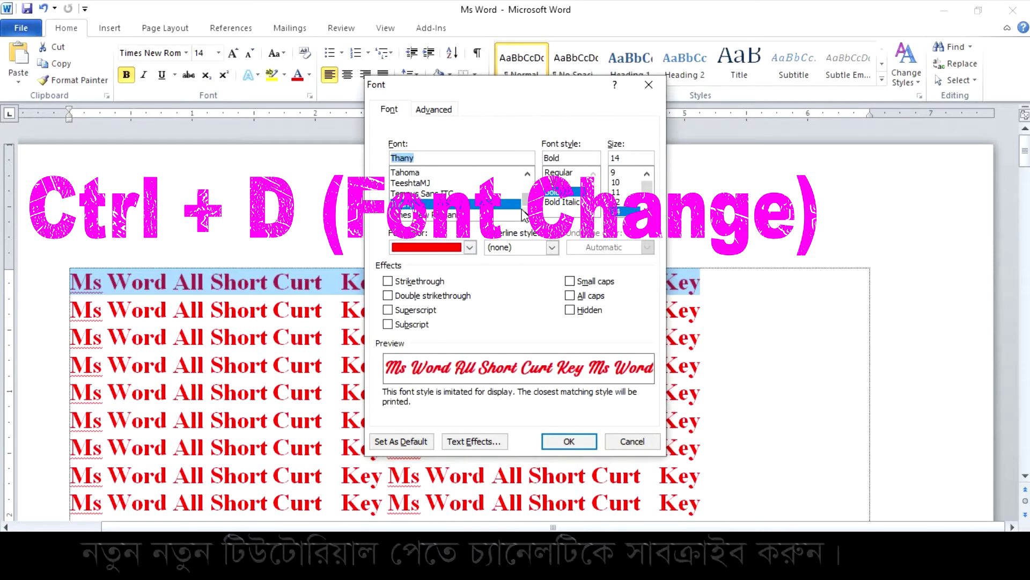
{"action": "key", "text": "Up"}
{"action": "key", "text": "Down"}
{"action": "key", "text": "Down"}
{"action": "key", "text": "Down"}
{"action": "key", "text": "Down"}
{"action": "key", "text": "Down"}
{"action": "key", "text": "Down"}
{"action": "key", "text": "Down"}
{"action": "key", "text": "Down"}
{"action": "key", "text": "Down"}
{"action": "key", "text": "Down"}
{"action": "key", "text": "Down"}
{"action": "key", "text": "Down"}
{"action": "key", "text": "Down"}
{"action": "key", "text": "Down"}
{"action": "key", "text": "Down"}
{"action": "key", "text": "Down"}
{"action": "key", "text": "Down"}
{"action": "key", "text": "Down"}
{"action": "key", "text": "Down"}
{"action": "key", "text": "Down"}
{"action": "key", "text": "Down"}
{"action": "key", "text": "Down"}
{"action": "key", "text": "Up"}
{"action": "key", "text": "Up"}
{"action": "key", "text": "Up"}
{"action": "key", "text": "Up"}
{"action": "key", "text": "Up"}
{"action": "key", "text": "Up"}
{"action": "key", "text": "Up"}
{"action": "key", "text": "Up"}
{"action": "key", "text": "Up"}
{"action": "key", "text": "Up"}
{"action": "key", "text": "Up"}
{"action": "key", "text": "Up"}
{"action": "key", "text": "Up"}
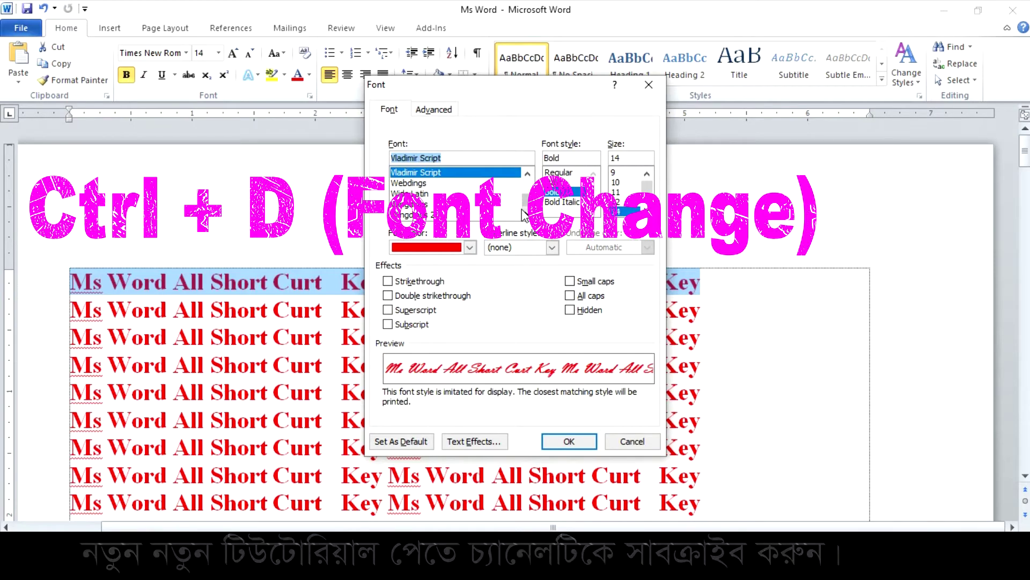
{"action": "key", "text": "Up"}
{"action": "key", "text": "Up"}
{"action": "key", "text": "Down"}
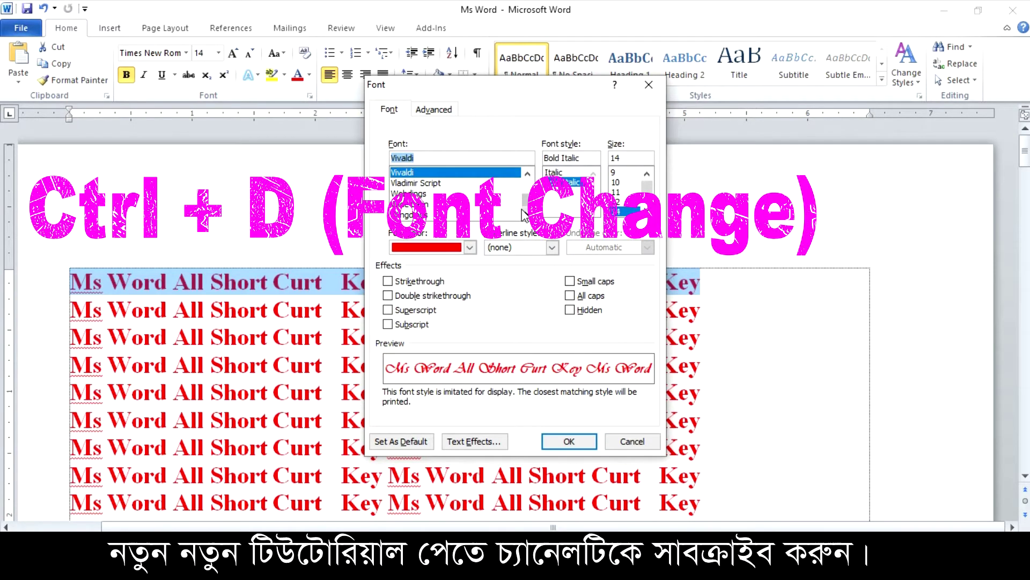
{"action": "key", "text": "Return"}
{"action": "key", "text": "ctrl+bracketright"}
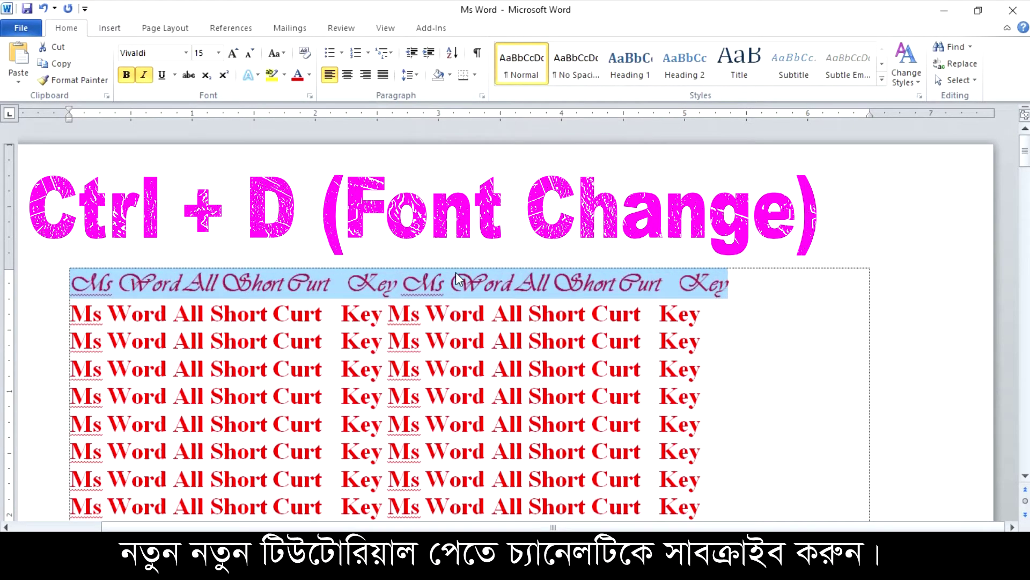
{"action": "key", "text": "ctrl+bracketright"}
{"action": "key", "text": "ctrl+bracketright"}
{"action": "key", "text": "ctrl+bracketright"}
{"action": "left_click", "coordinate": [364, 300]}
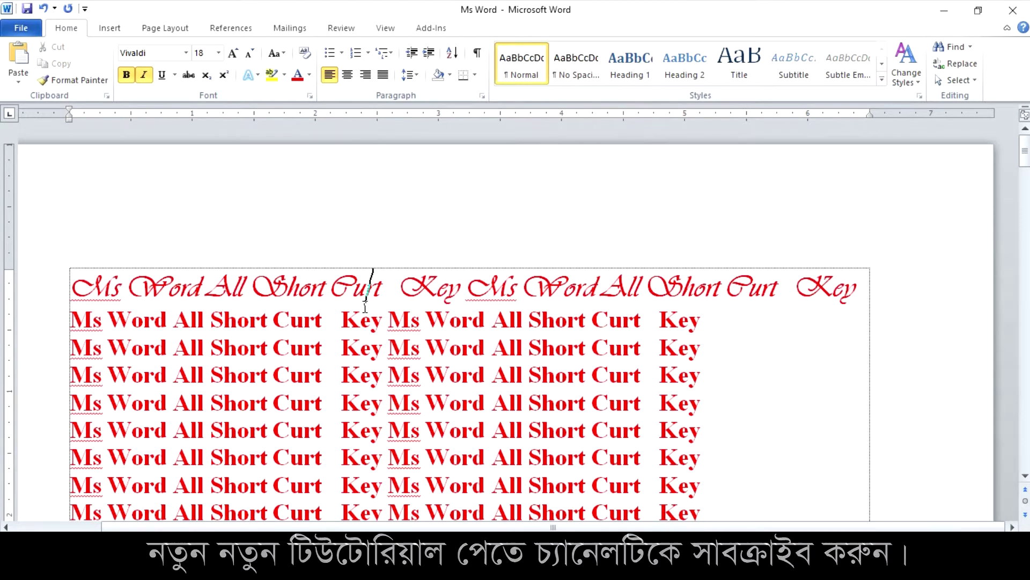
Step: Break line two before 'Key', inserting blank lines above the Key line
{"action": "key", "text": "ctrl+f"}
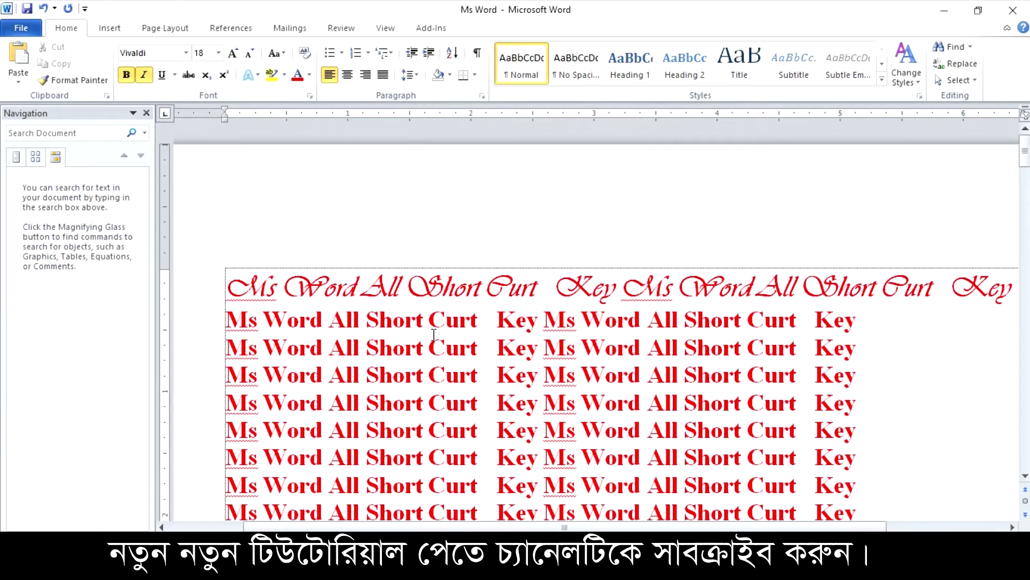
{"action": "left_click", "coordinate": [146, 113]}
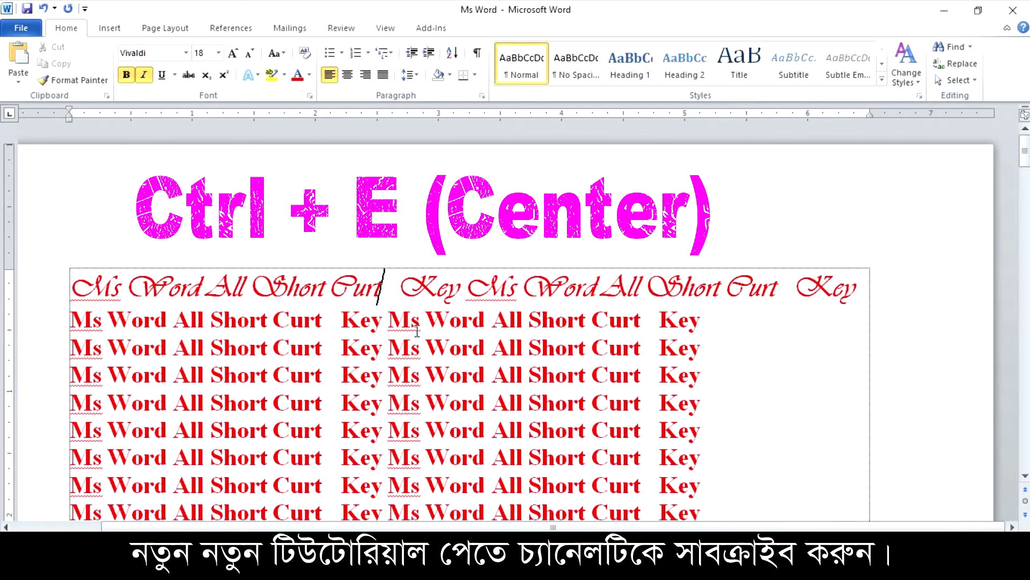
{"action": "left_click", "coordinate": [350, 330]}
{"action": "key", "text": "Return"}
{"action": "key", "text": "Return"}
{"action": "key", "text": "Return"}
{"action": "key", "text": "Return"}
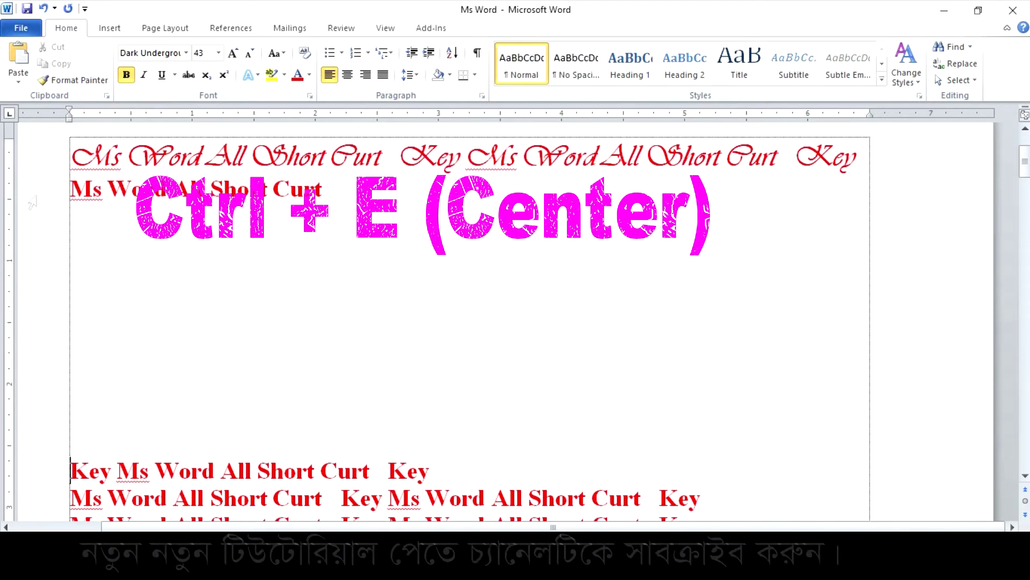
{"action": "left_click", "coordinate": [77, 199]}
{"action": "key", "text": "Return"}
{"action": "key", "text": "Return"}
Step: Center the 'Ms Word All Short Curt' line, then right-align it
{"action": "left_click", "coordinate": [111, 236]}
{"action": "left_click_drag", "start_coordinate": [69, 244], "coordinate": [340, 244]}
{"action": "left_click", "coordinate": [340, 244]}
{"action": "left_click", "coordinate": [173, 247]}
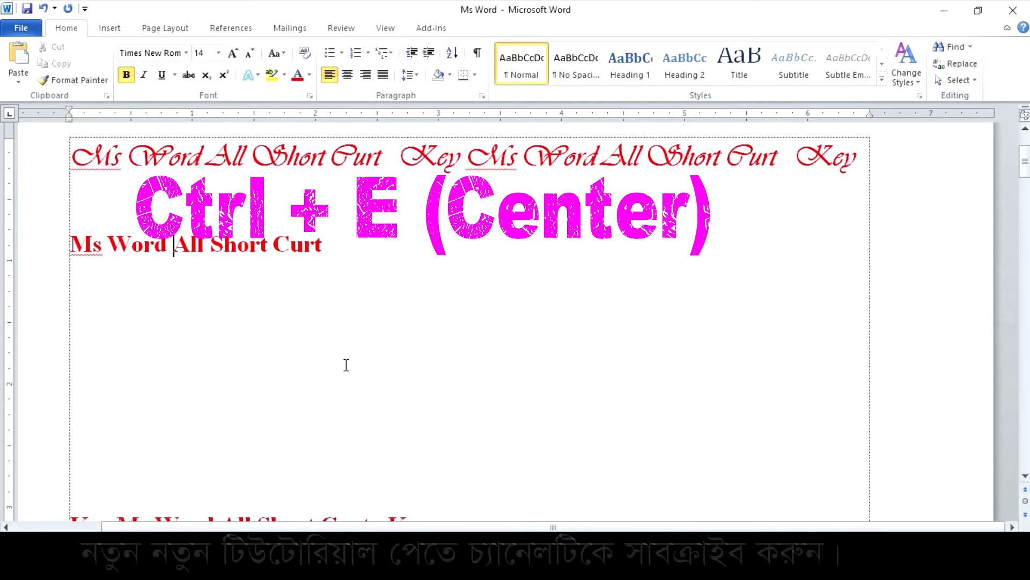
{"action": "key", "text": "ctrl+e"}
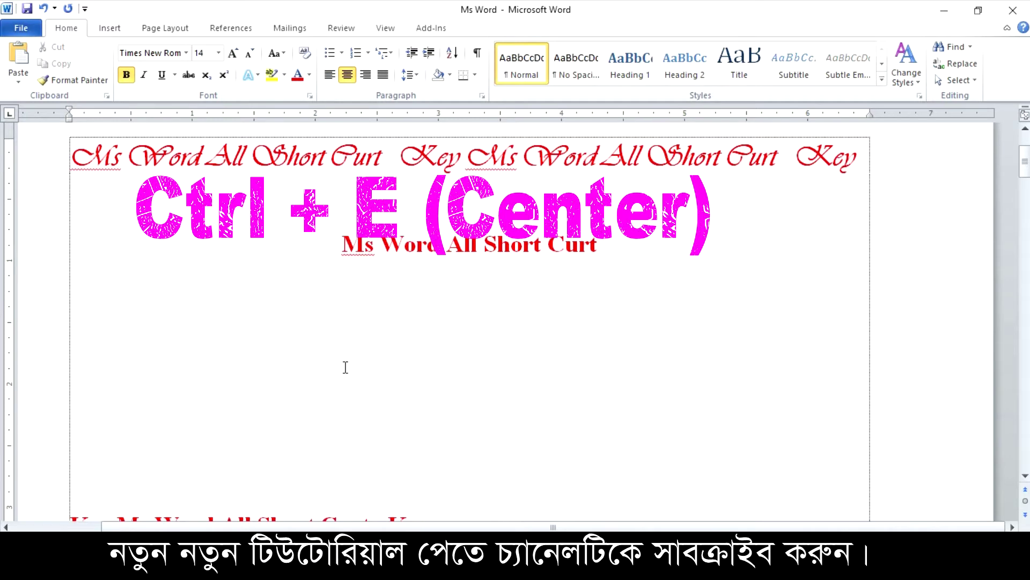
{"action": "mouse_move", "coordinate": [340, 247]}
{"action": "left_mouse_down"}
{"action": "mouse_move", "coordinate": [591, 247]}
{"action": "mouse_move", "coordinate": [346, 249]}
{"action": "left_mouse_up"}
{"action": "left_click", "coordinate": [600, 248]}
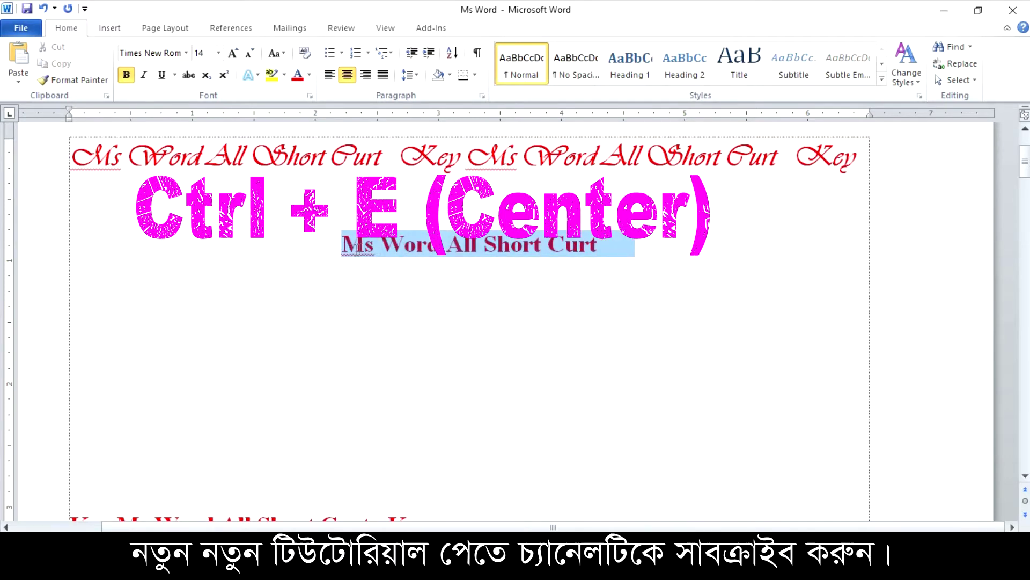
{"action": "left_click", "coordinate": [350, 254]}
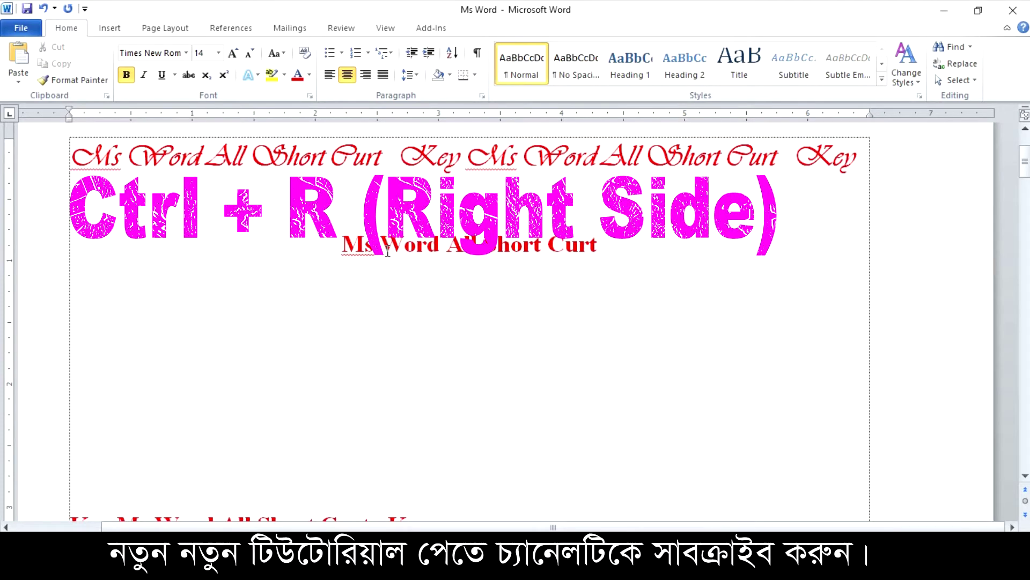
{"action": "key", "text": "ctrl+r"}
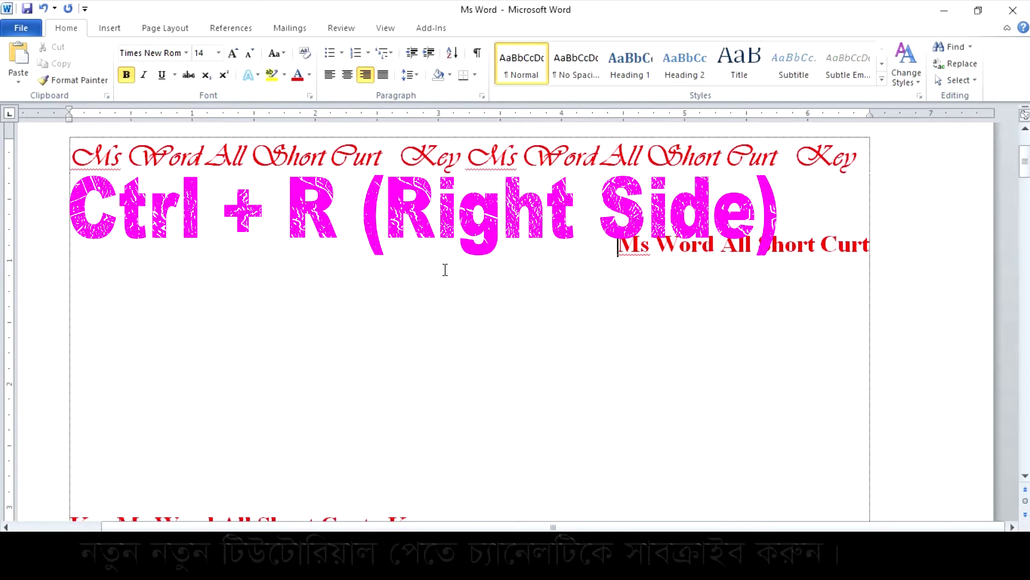
Step: Cycle the line through left, centre and right alignment, finishing left-aligned
{"action": "key", "text": "ctrl+l"}
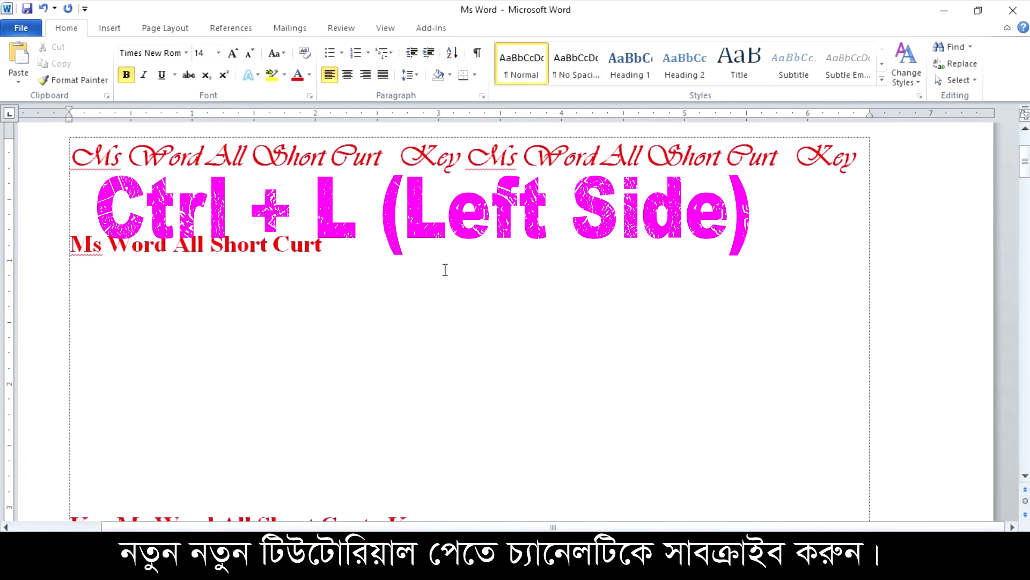
{"action": "key", "text": "ctrl+e"}
{"action": "key", "text": "ctrl+r"}
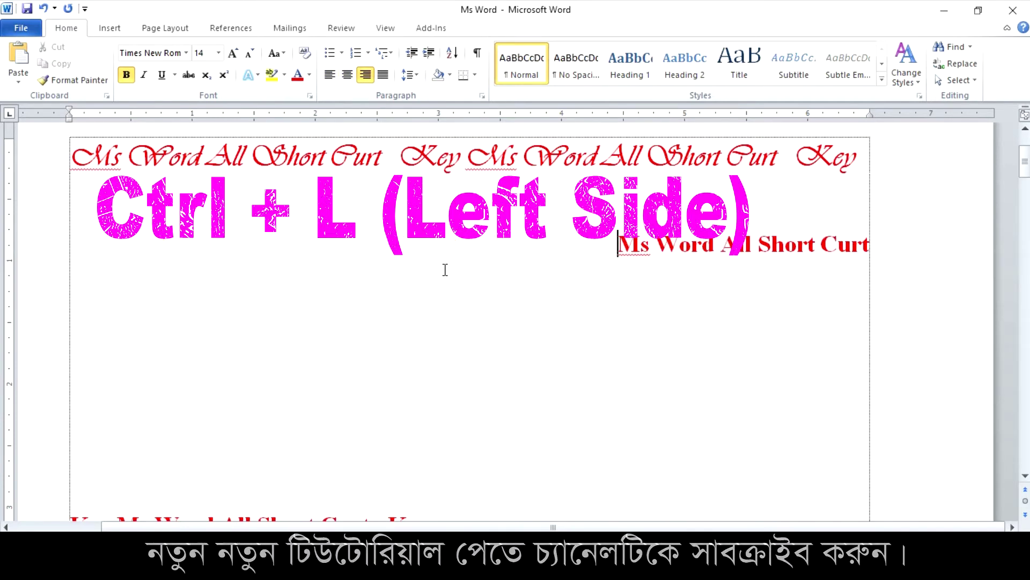
{"action": "key", "text": "ctrl+l"}
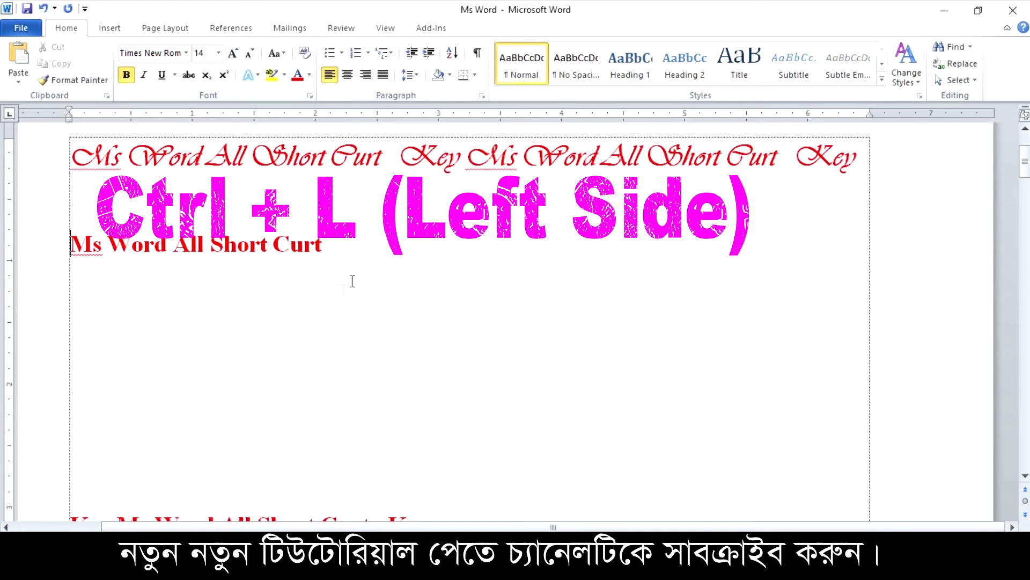
{"action": "left_click", "coordinate": [310, 257]}
Step: Center the Ms Word All Short Curt line and give it a single underline with Ctrl+U
{"action": "key", "text": "ctrl+e"}
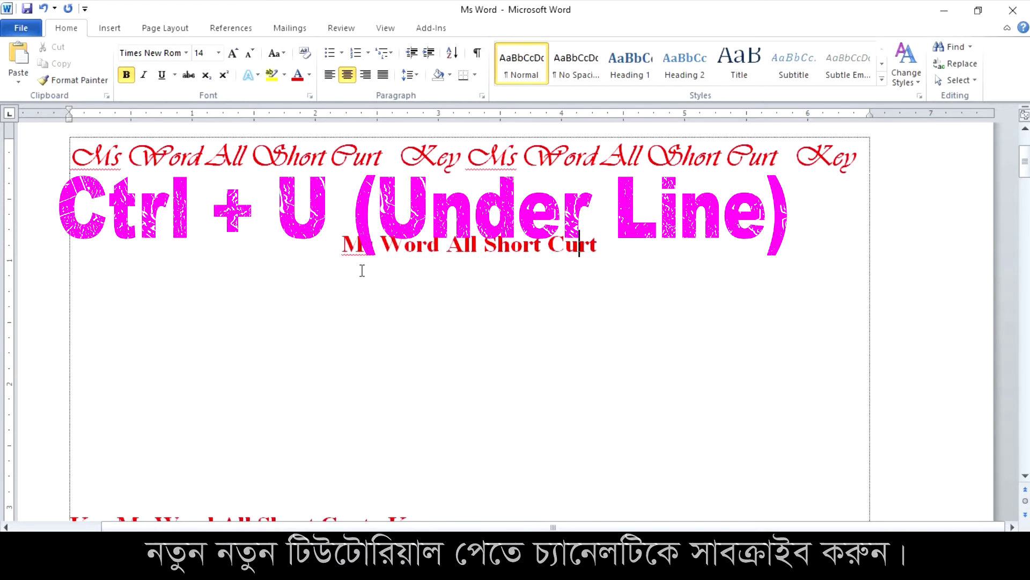
{"action": "left_click_drag", "start_coordinate": [597, 246], "coordinate": [344, 247]}
{"action": "key", "text": "Down"}
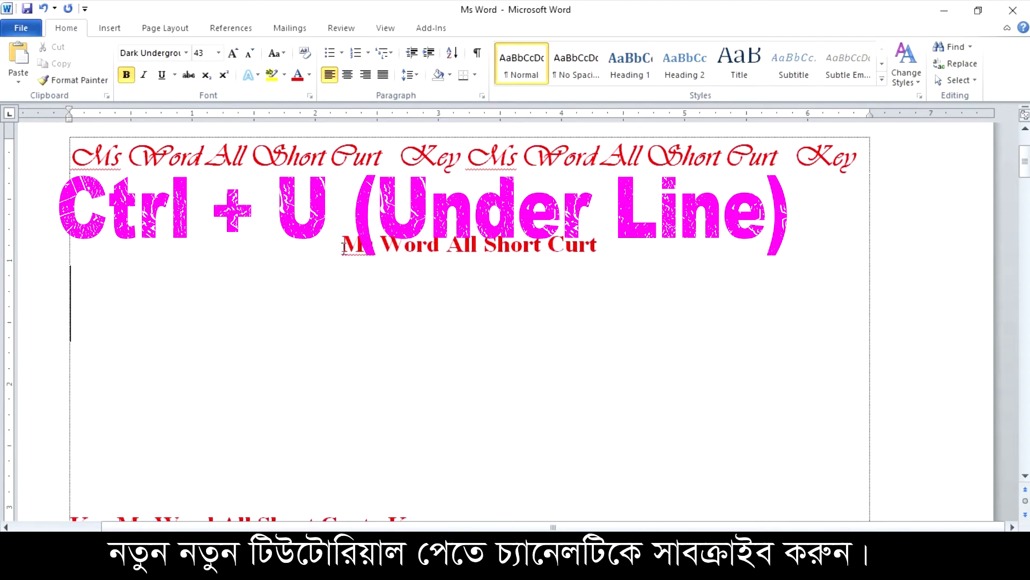
{"action": "mouse_move", "coordinate": [344, 247]}
{"action": "left_mouse_down"}
{"action": "mouse_move", "coordinate": [601, 251]}
{"action": "mouse_move", "coordinate": [344, 247]}
{"action": "left_mouse_up"}
{"action": "left_click", "coordinate": [601, 250]}
{"action": "left_click", "coordinate": [345, 247]}
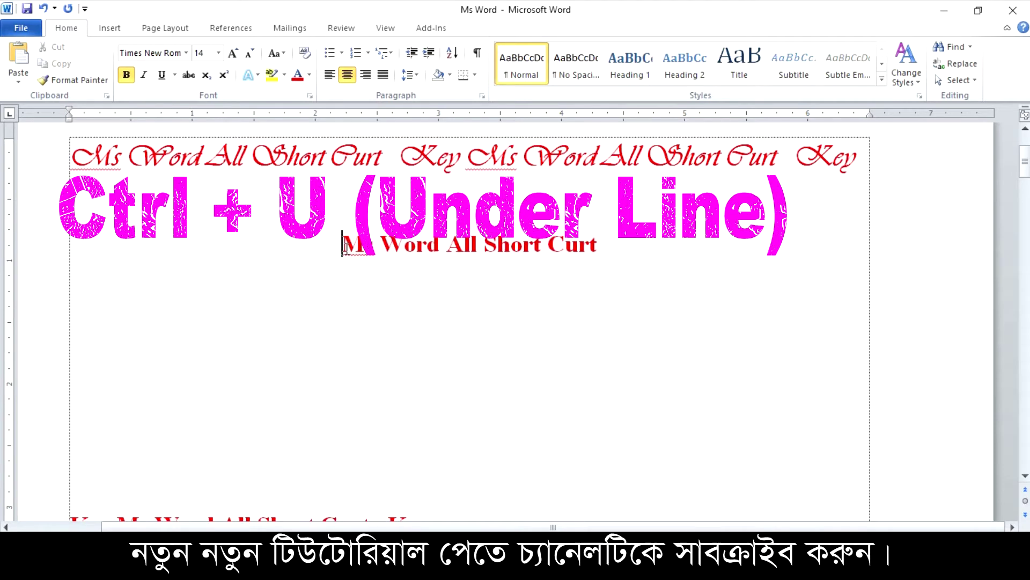
{"action": "left_click_drag", "start_coordinate": [343, 244], "coordinate": [576, 259]}
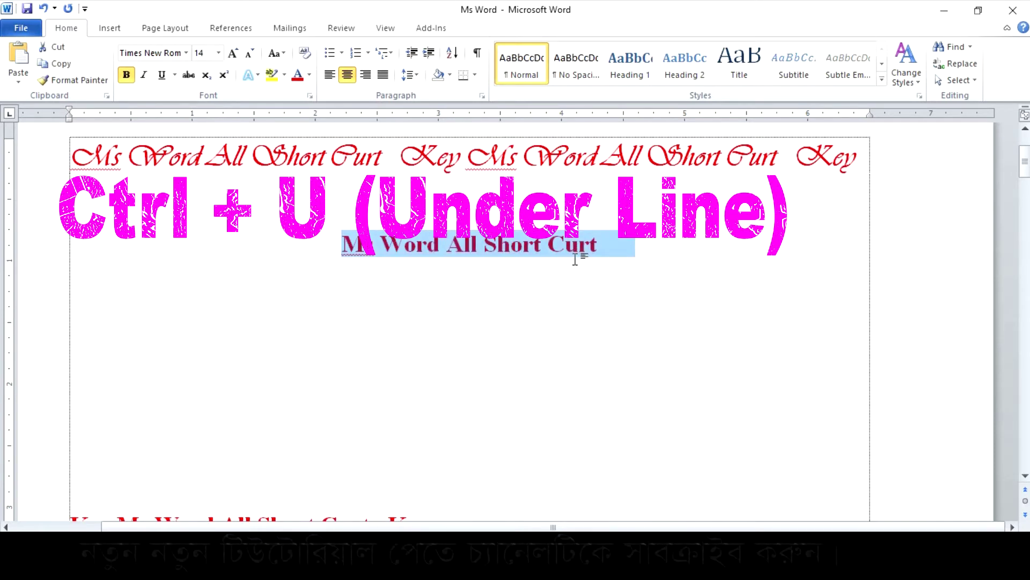
{"action": "key", "text": "ctrl+u"}
Step: Change the heading's single underline to a double underline with Ctrl+Shift+D
{"action": "left_click", "coordinate": [498, 288]}
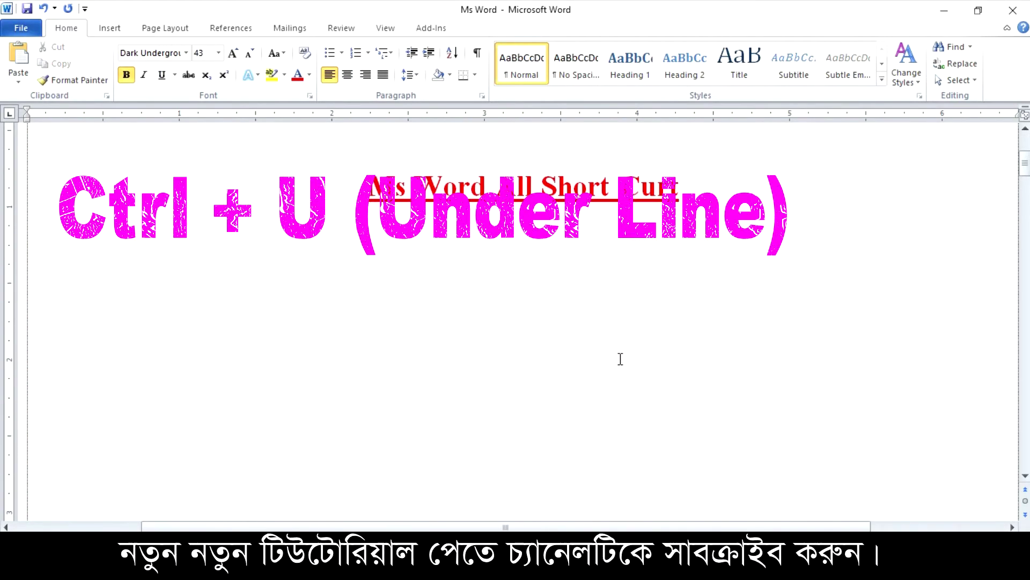
{"action": "left_click", "coordinate": [517, 343]}
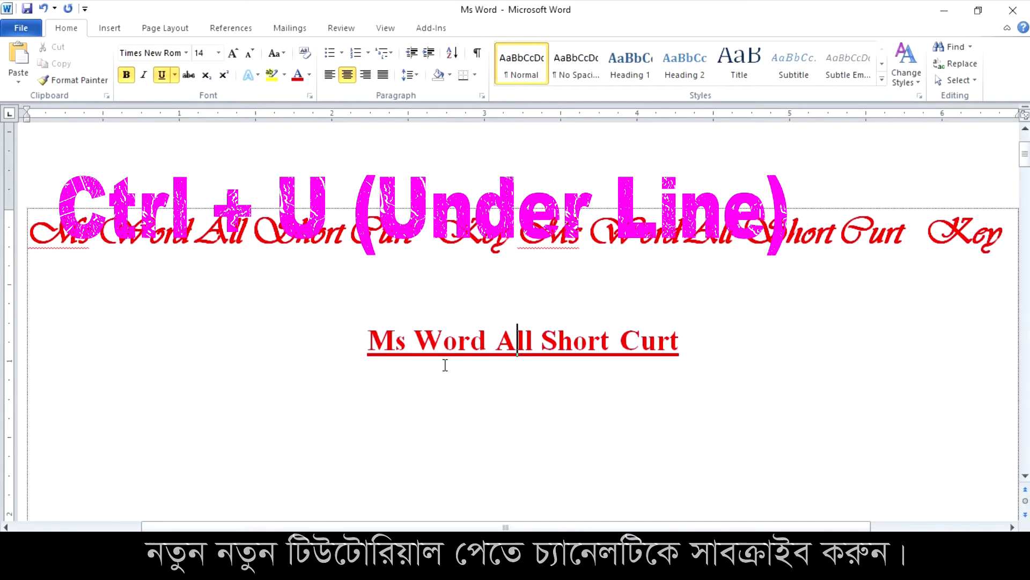
{"action": "left_click_drag", "start_coordinate": [365, 354], "coordinate": [690, 349]}
{"action": "left_click", "coordinate": [690, 350]}
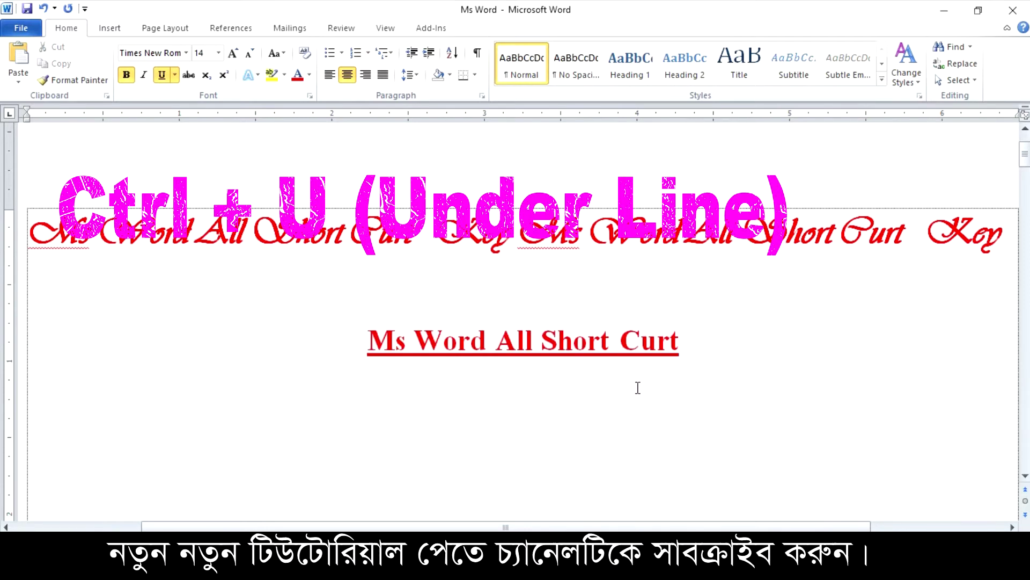
{"action": "mouse_move", "coordinate": [686, 352]}
{"action": "left_mouse_down"}
{"action": "mouse_move", "coordinate": [370, 349]}
{"action": "mouse_move", "coordinate": [665, 357]}
{"action": "left_mouse_up"}
{"action": "key", "text": "Down"}
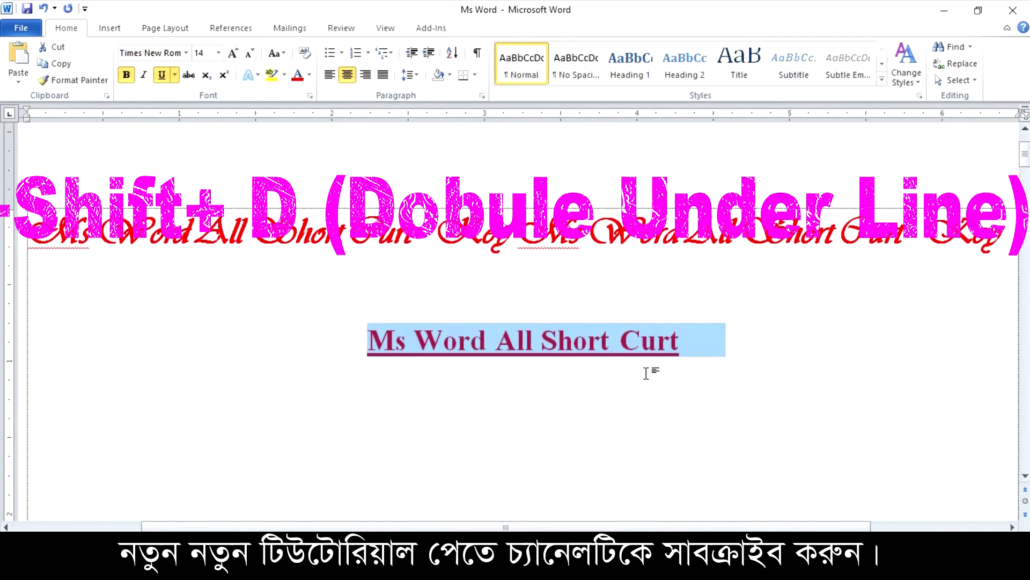
{"action": "key", "text": "ctrl+shift+d"}
Step: Draw a horizontal test line above the heading from Insert > Shapes, then delete it
{"action": "left_click_drag", "start_coordinate": [679, 344], "coordinate": [385, 349]}
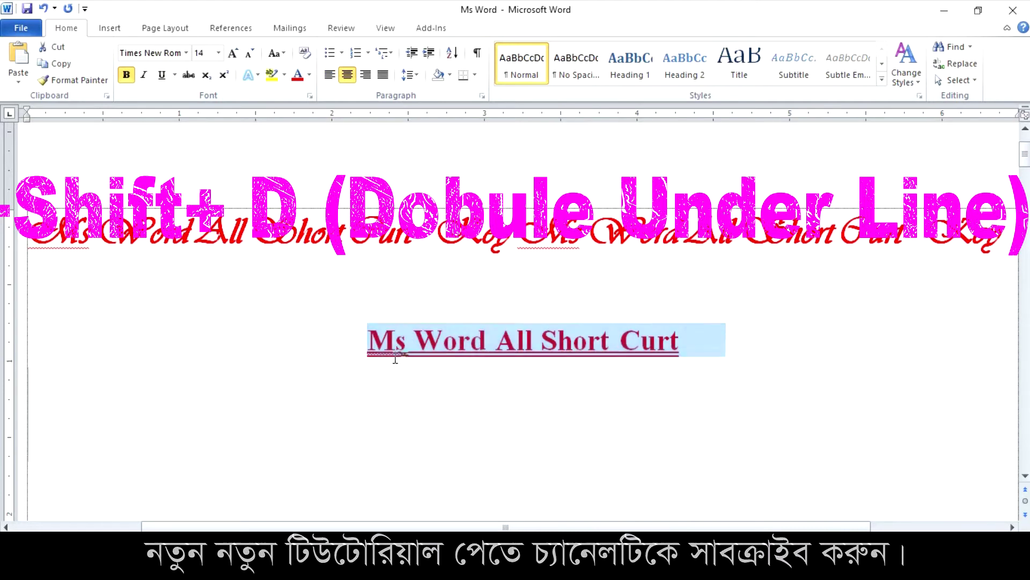
{"action": "left_click", "coordinate": [385, 407]}
{"action": "left_click", "coordinate": [109, 28]}
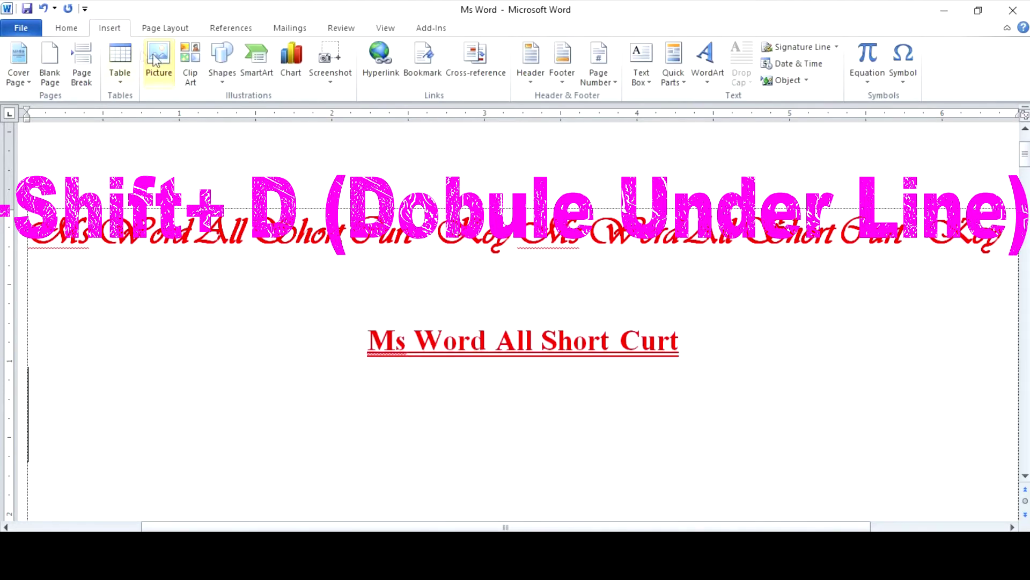
{"action": "left_click", "coordinate": [221, 62]}
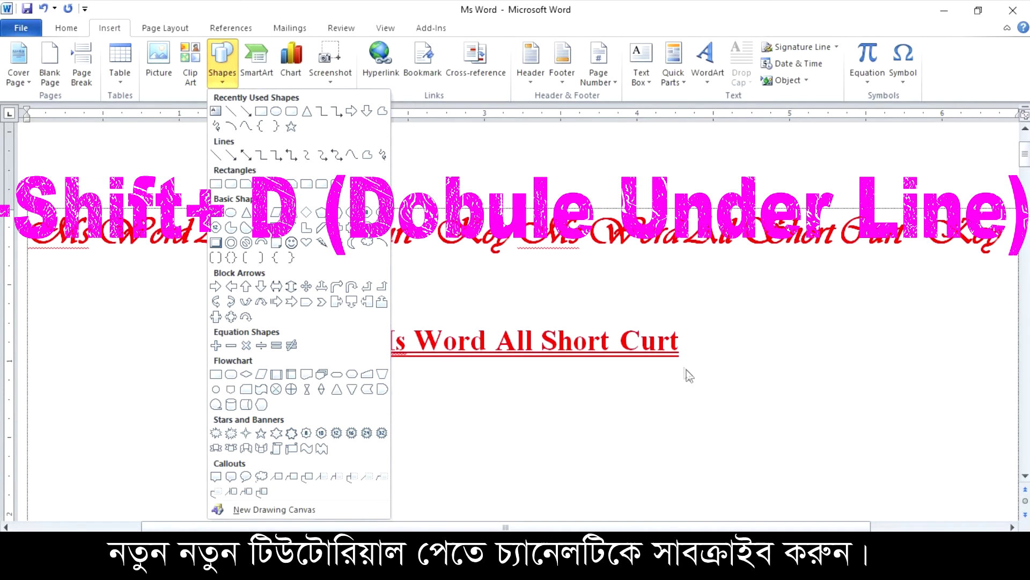
{"action": "left_click", "coordinate": [215, 156]}
{"action": "left_click_drag", "start_coordinate": [387, 298], "coordinate": [635, 298]}
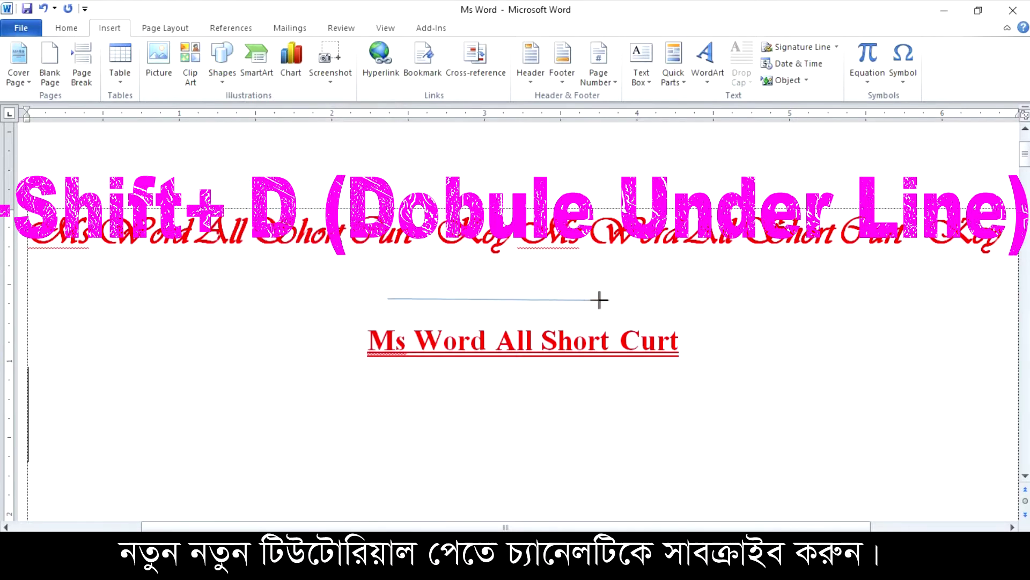
{"action": "key", "text": "Delete"}
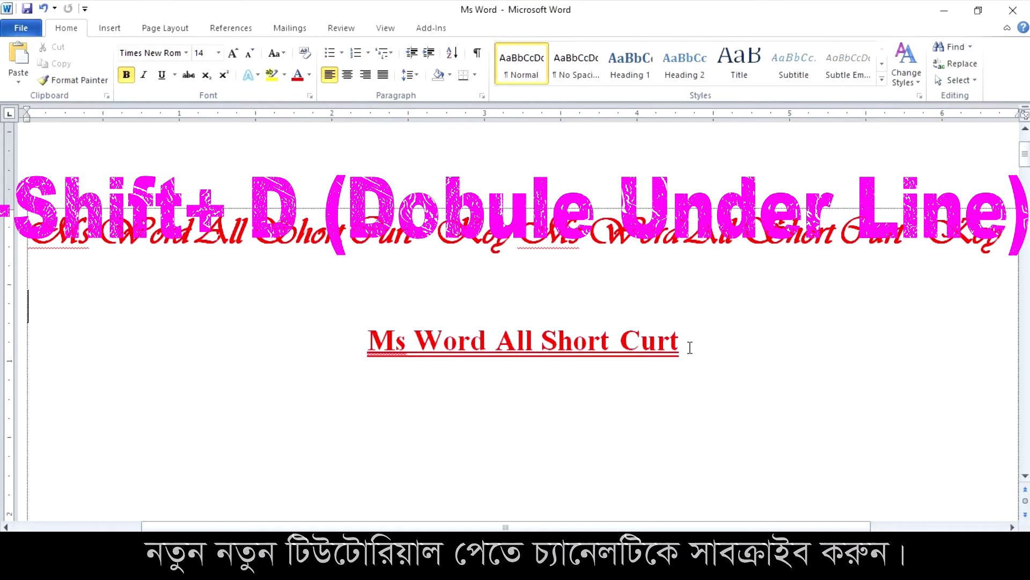
Step: Undo and reapply the heading's double underline, then bring up the Open dialog
{"action": "mouse_move", "coordinate": [690, 347]}
{"action": "left_mouse_down"}
{"action": "mouse_move", "coordinate": [356, 364]}
{"action": "mouse_move", "coordinate": [667, 359]}
{"action": "left_mouse_up"}
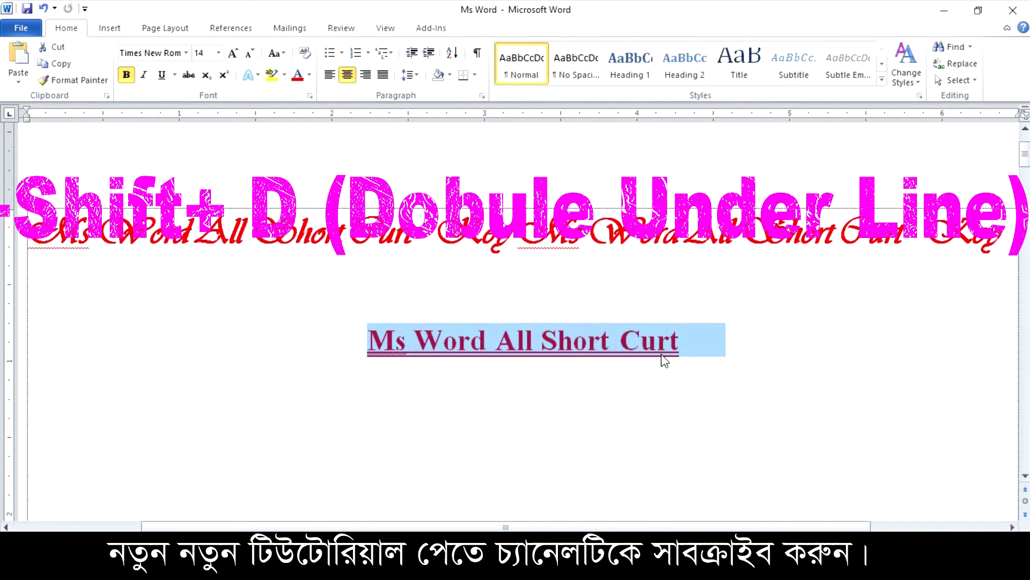
{"action": "key", "text": "ctrl+z"}
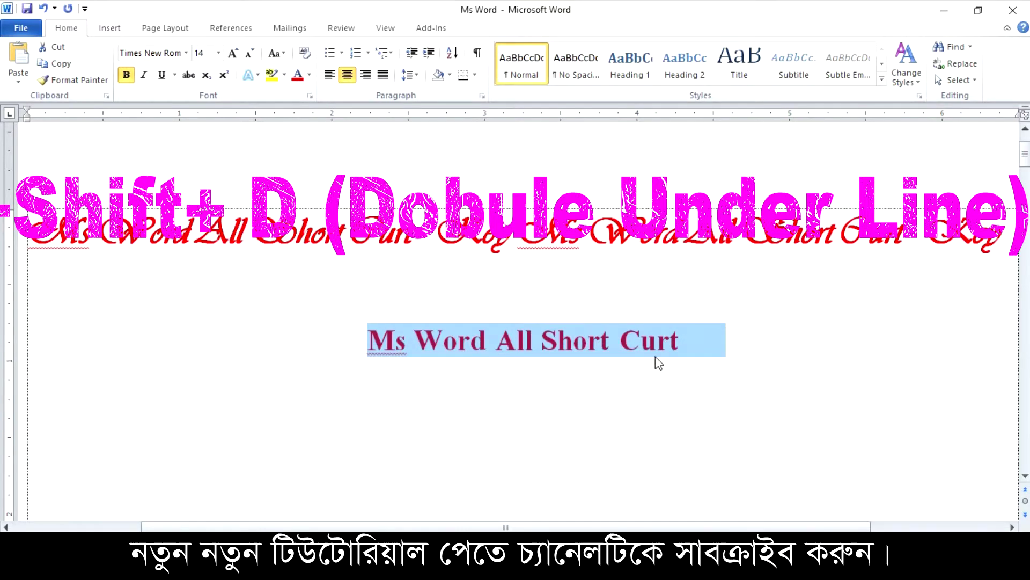
{"action": "key", "text": "ctrl+shift+d"}
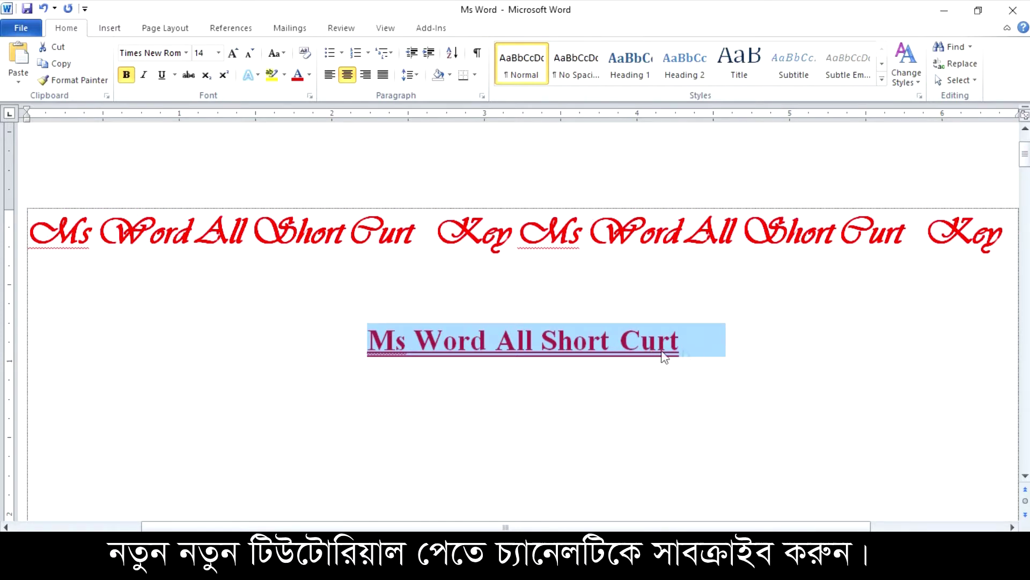
{"action": "left_click", "coordinate": [708, 346]}
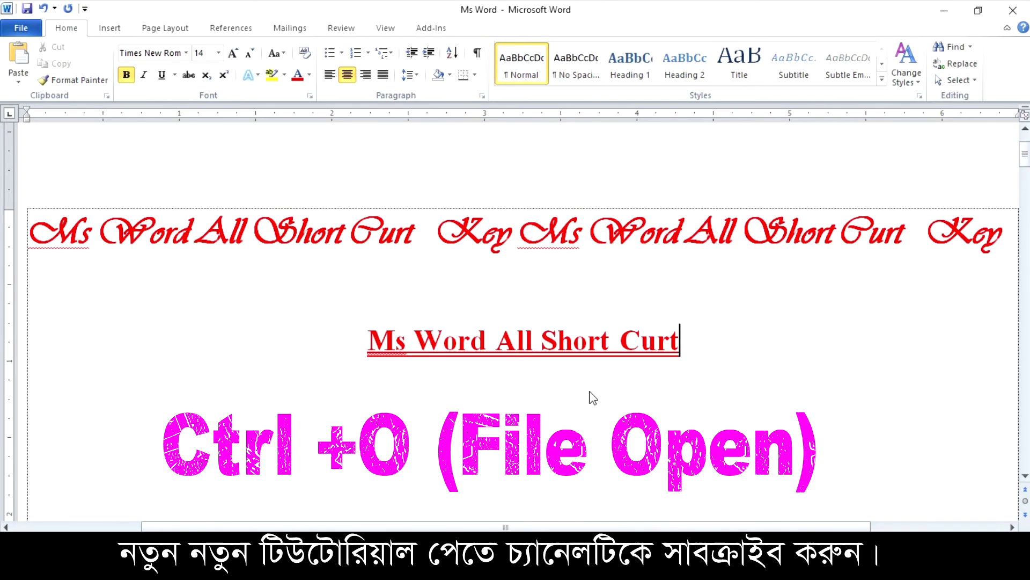
{"action": "key", "text": "ctrl+o"}
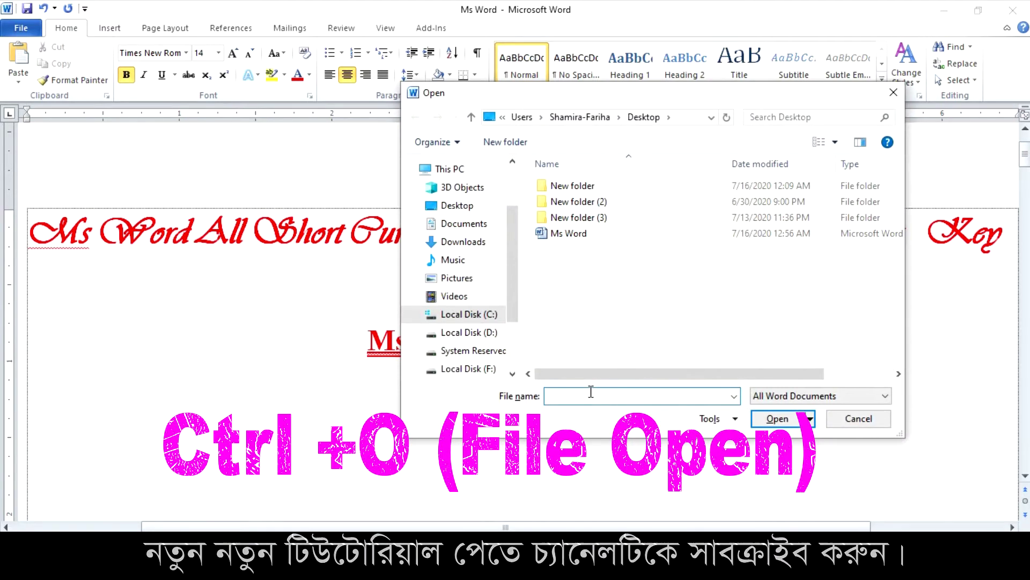
{"action": "left_click_drag", "start_coordinate": [508, 96], "coordinate": [317, 144]}
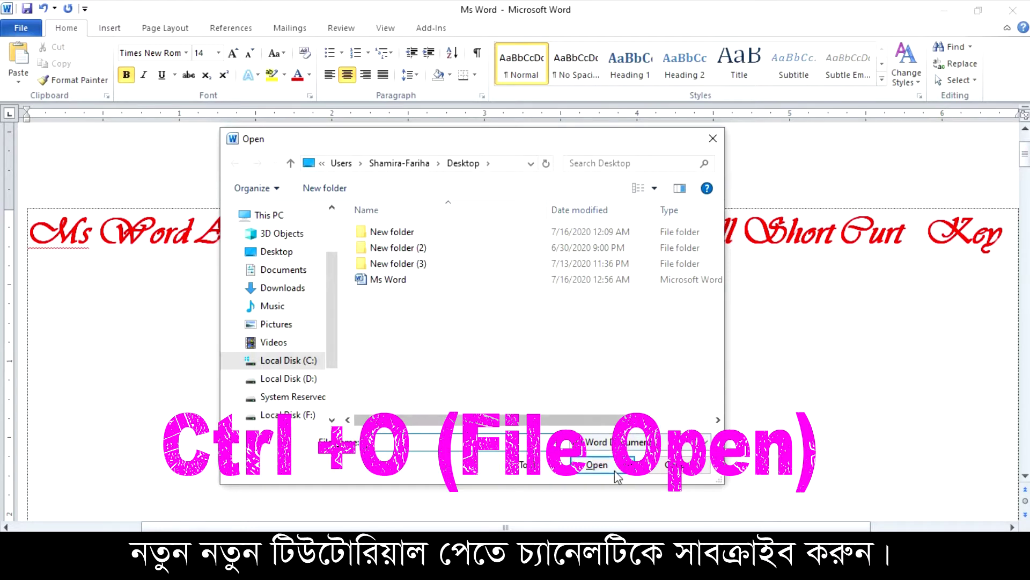
{"action": "left_click", "coordinate": [388, 280]}
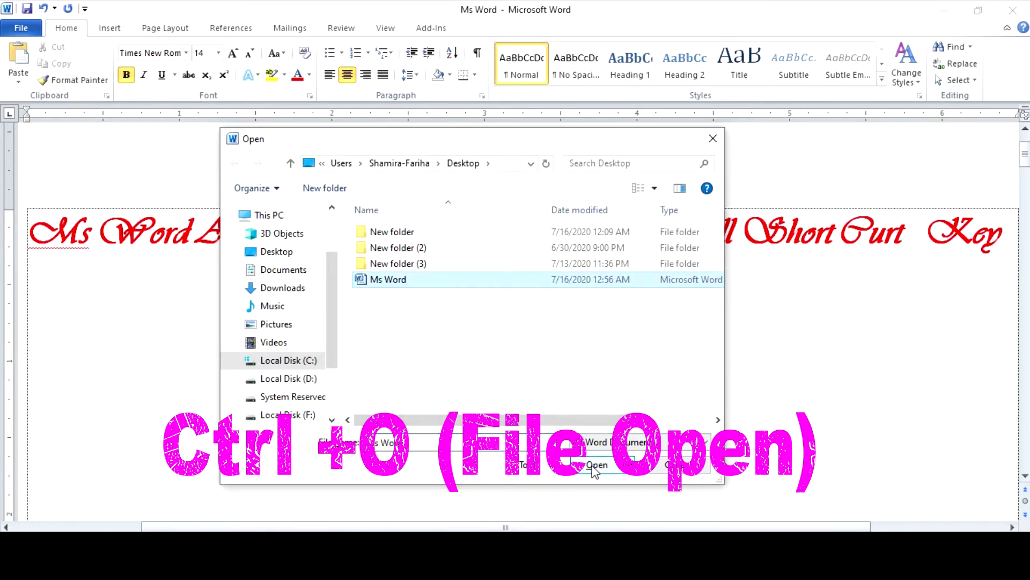
{"action": "left_click", "coordinate": [594, 466]}
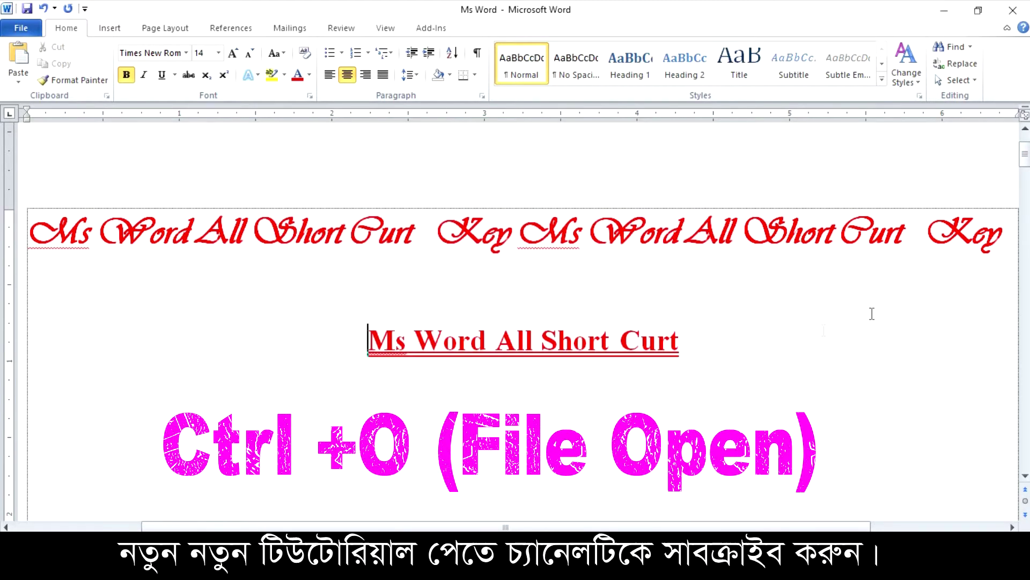
{"action": "mouse_move", "coordinate": [690, 349]}
{"action": "left_mouse_down"}
{"action": "mouse_move", "coordinate": [370, 344]}
{"action": "mouse_move", "coordinate": [690, 343]}
{"action": "left_mouse_up"}
{"action": "left_click", "coordinate": [372, 343]}
{"action": "left_click", "coordinate": [681, 341]}
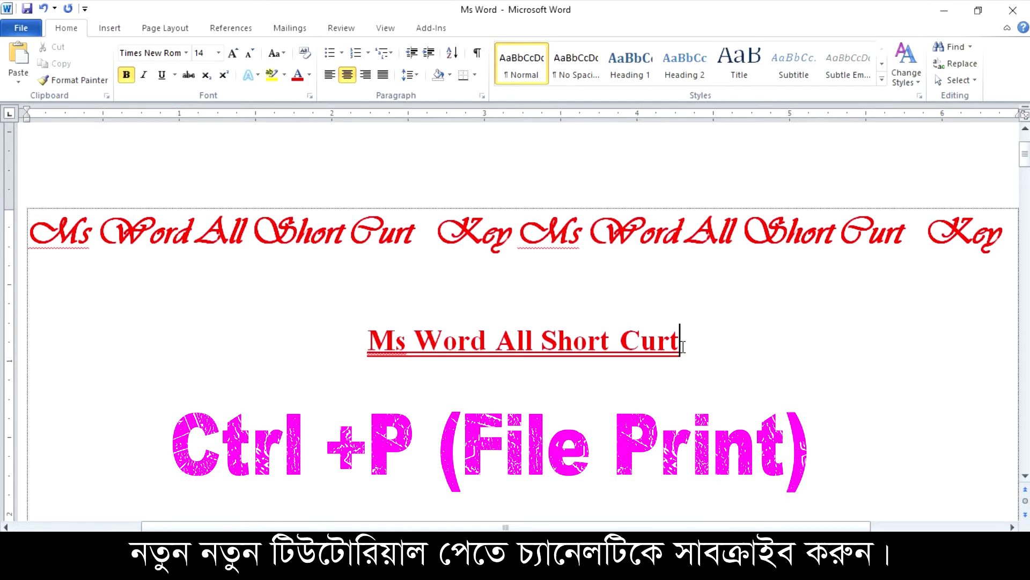
{"action": "key", "text": "ctrl+p"}
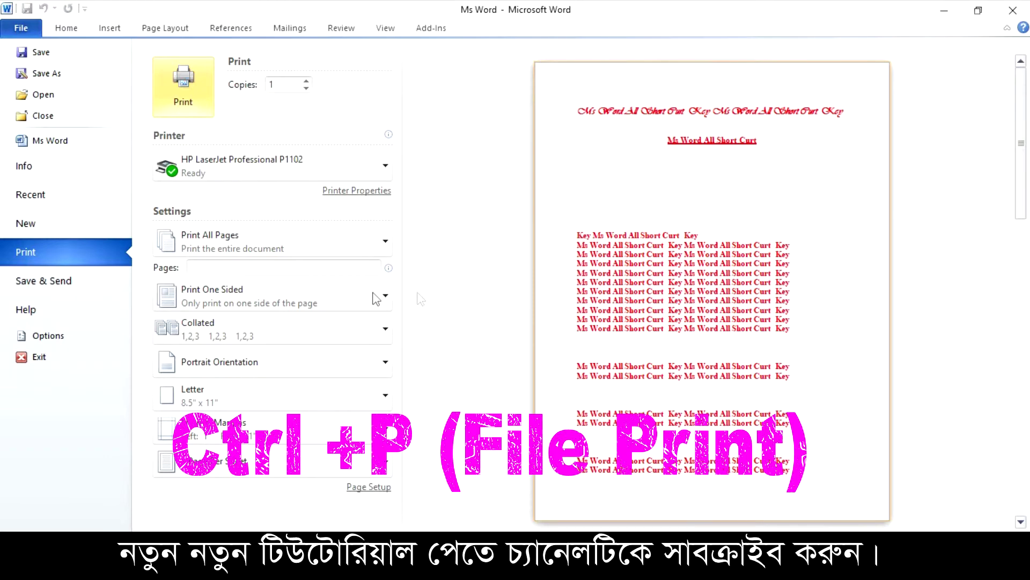
{"action": "left_click", "coordinate": [289, 163]}
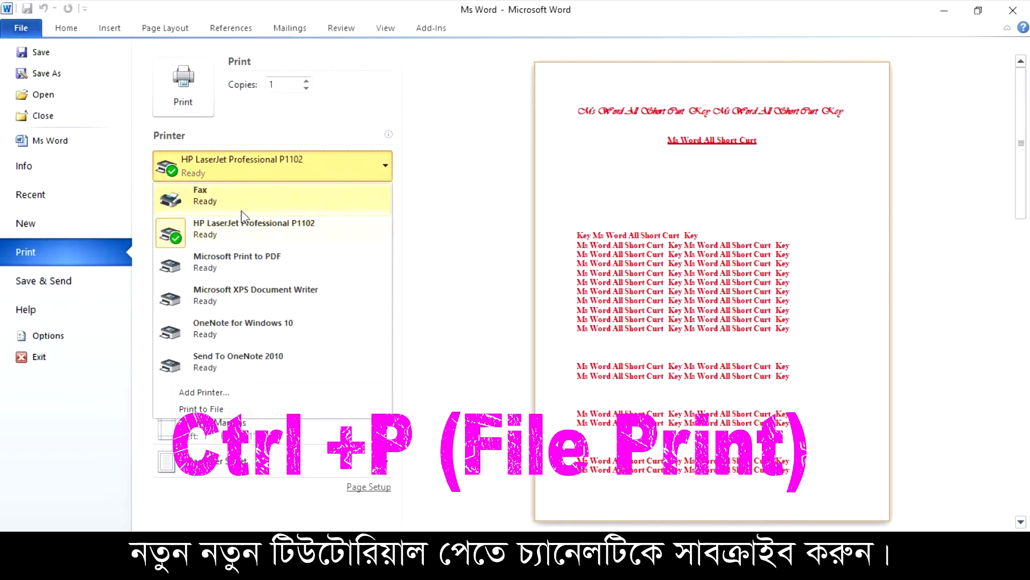
{"action": "left_click", "coordinate": [292, 230]}
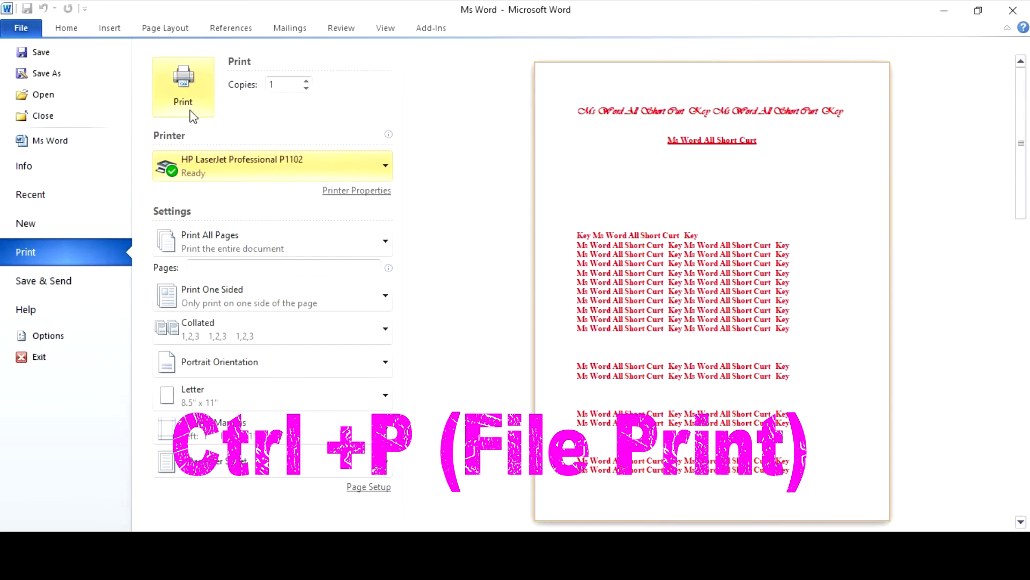
{"action": "left_click", "coordinate": [193, 116]}
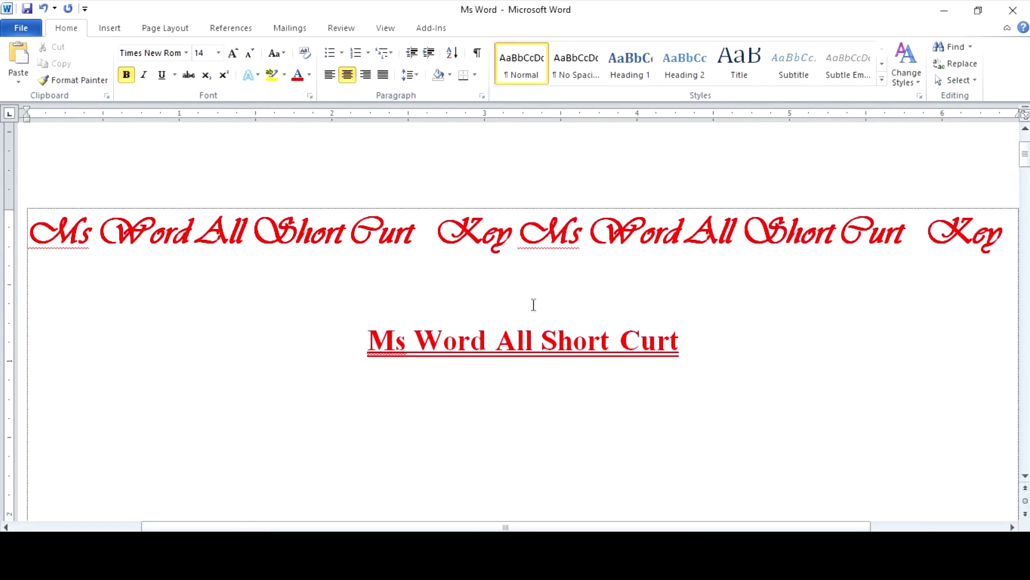
{"action": "key", "text": "ctrl+shift+Left"}
{"action": "key", "text": "ctrl+shift+Left"}
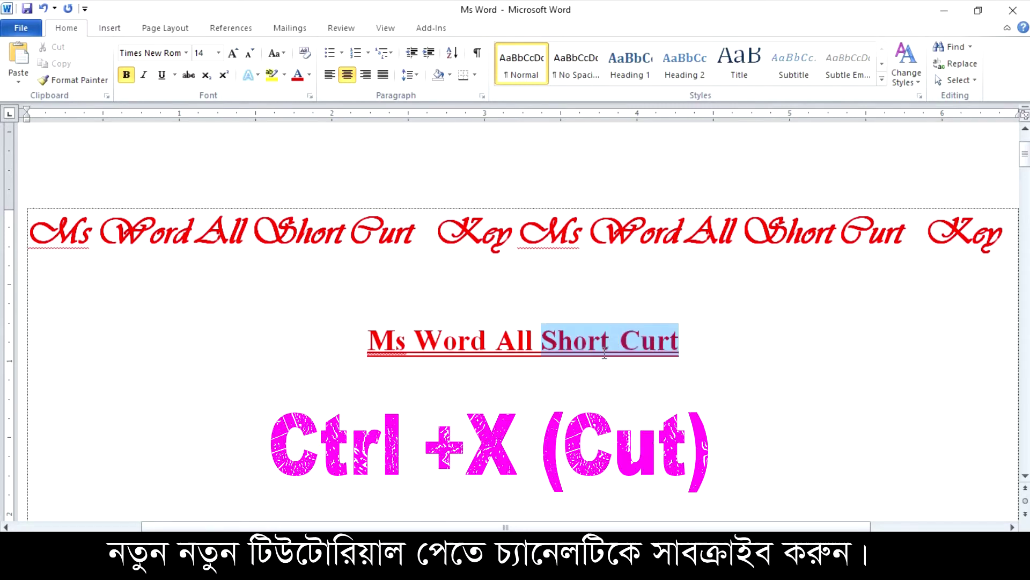
Step: Cut 'Short Curt Key' and the rest of the first line, leaving only 'Ms Word All'
{"action": "left_click_drag", "start_coordinate": [605, 353], "coordinate": [370, 344]}
{"action": "left_click", "coordinate": [258, 263]}
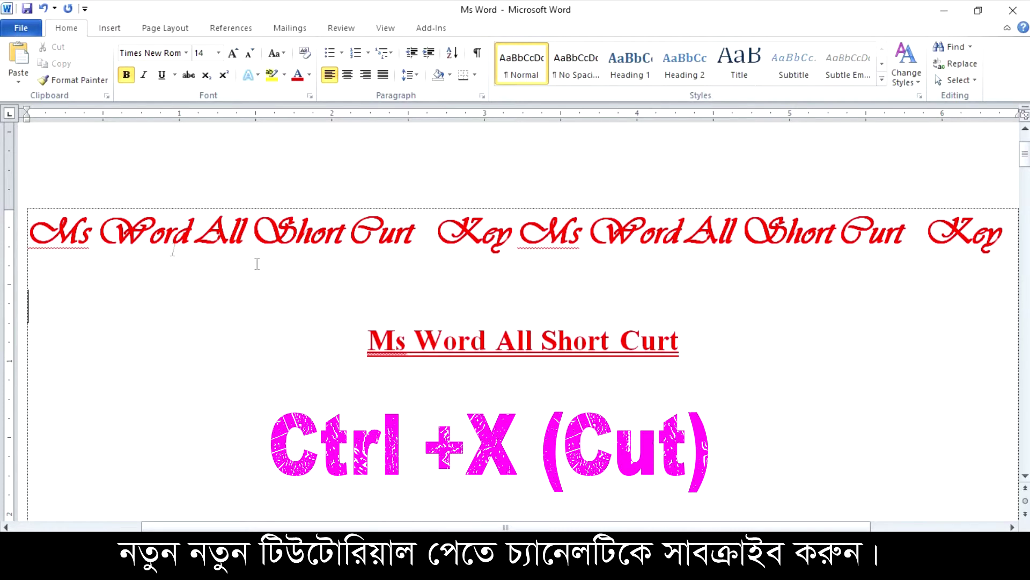
{"action": "mouse_move", "coordinate": [30, 231]}
{"action": "left_mouse_down"}
{"action": "mouse_move", "coordinate": [510, 236]}
{"action": "mouse_move", "coordinate": [258, 245]}
{"action": "left_mouse_up"}
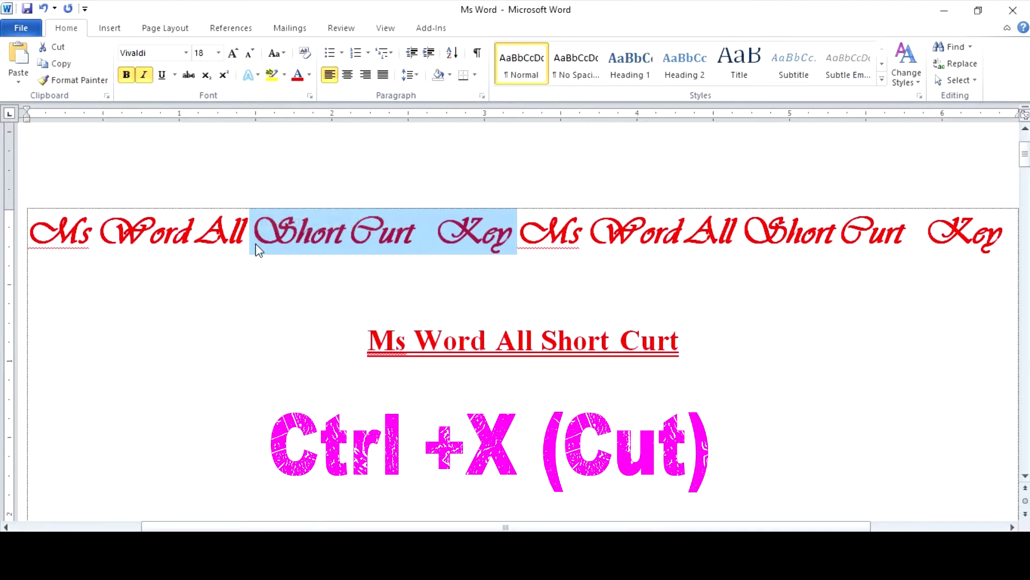
{"action": "key", "text": "ctrl+x"}
{"action": "left_click_drag", "start_coordinate": [253, 232], "coordinate": [740, 236]}
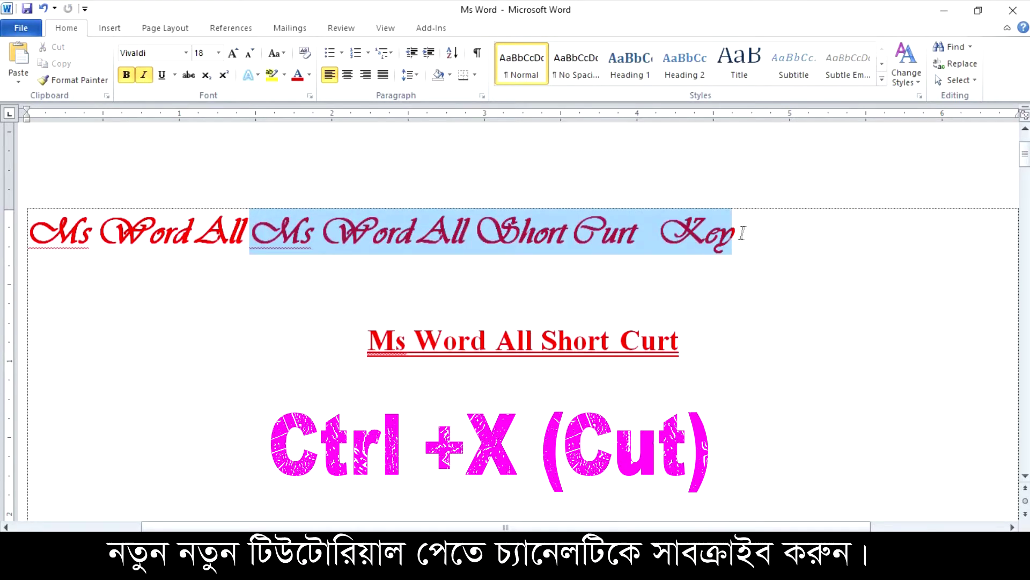
{"action": "key", "text": "ctrl+x"}
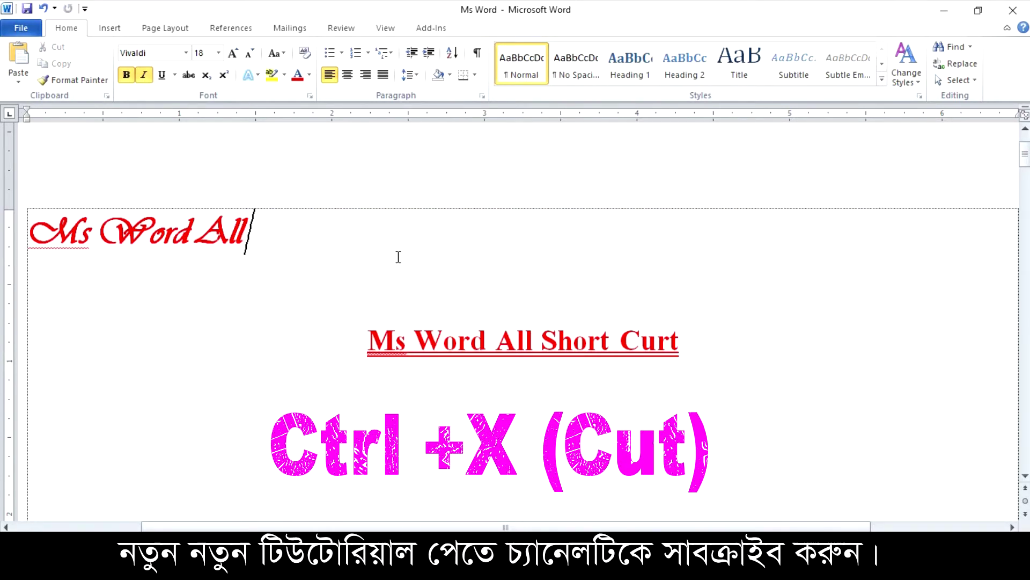
{"action": "left_click_drag", "start_coordinate": [261, 226], "coordinate": [30, 231]}
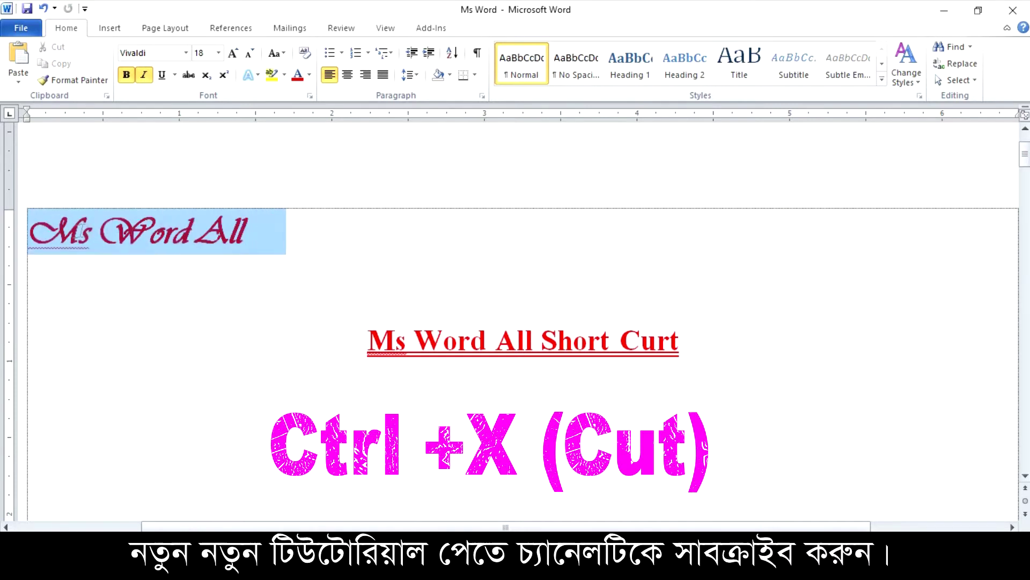
{"action": "left_click", "coordinate": [265, 300]}
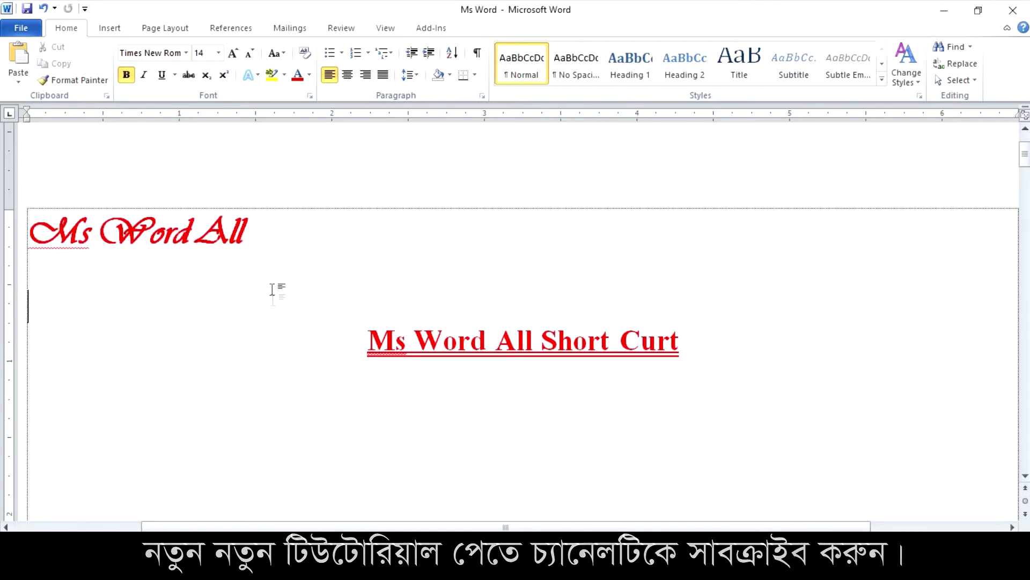
{"action": "left_click_drag", "start_coordinate": [261, 232], "coordinate": [52, 234]}
{"action": "left_click", "coordinate": [52, 234]}
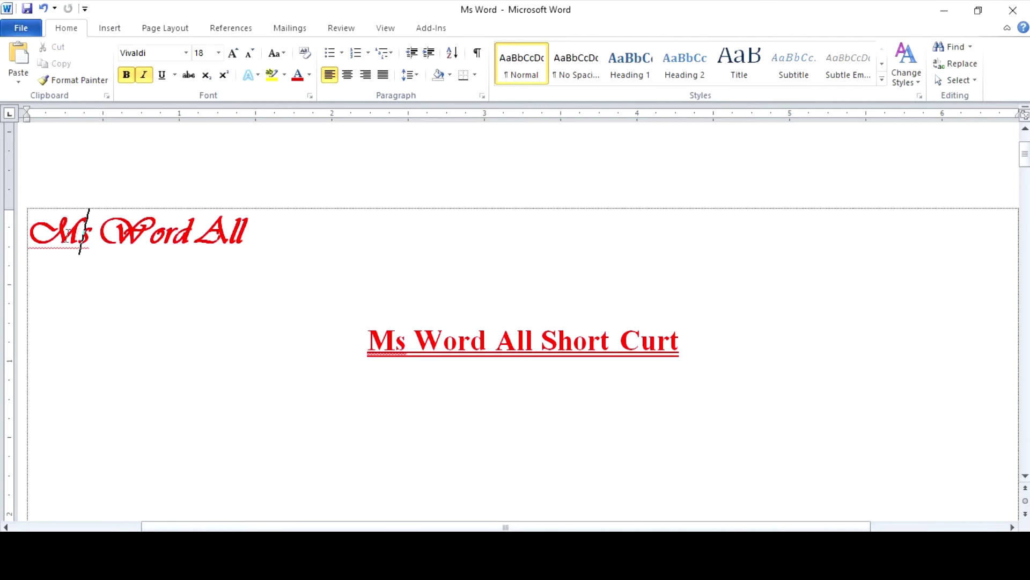
{"action": "left_click_drag", "start_coordinate": [46, 230], "coordinate": [97, 231]}
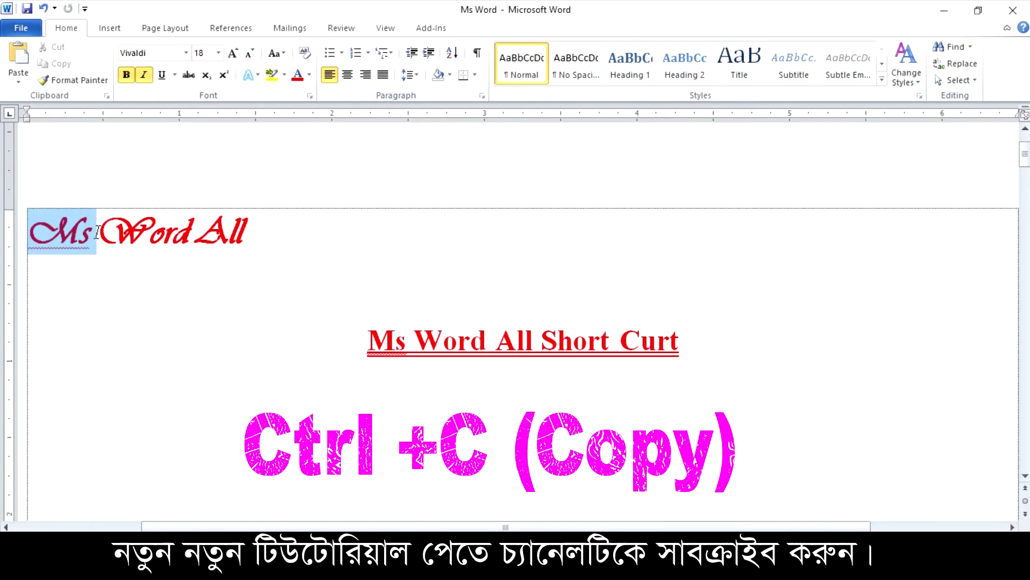
Step: Copy the word Ms and paste it repeatedly after 'Ms Word All' with Ctrl+V
{"action": "left_click", "coordinate": [287, 223]}
{"action": "left_click_drag", "start_coordinate": [27, 226], "coordinate": [97, 235]}
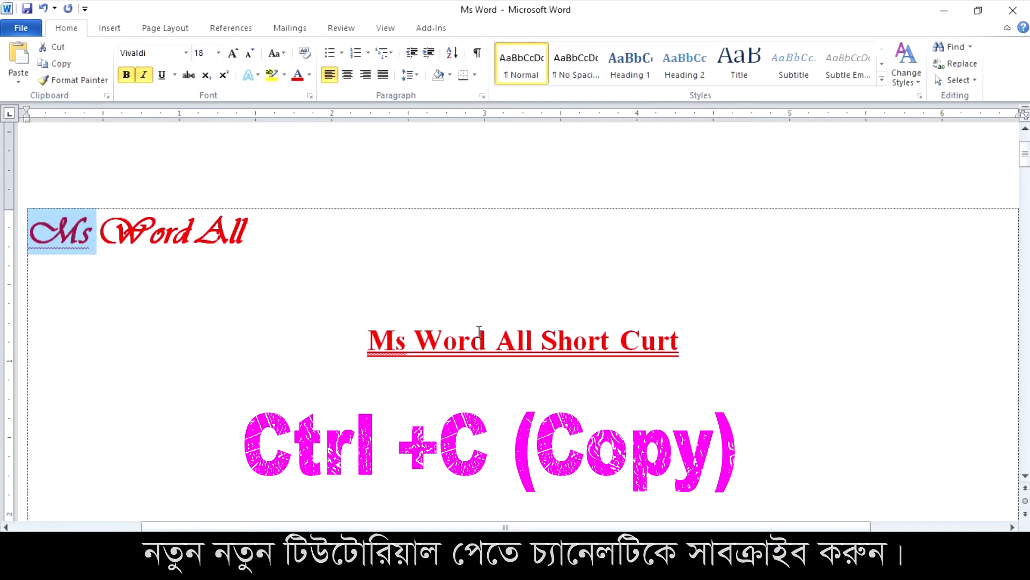
{"action": "left_click", "coordinate": [284, 340]}
{"action": "left_click_drag", "start_coordinate": [28, 231], "coordinate": [89, 237]}
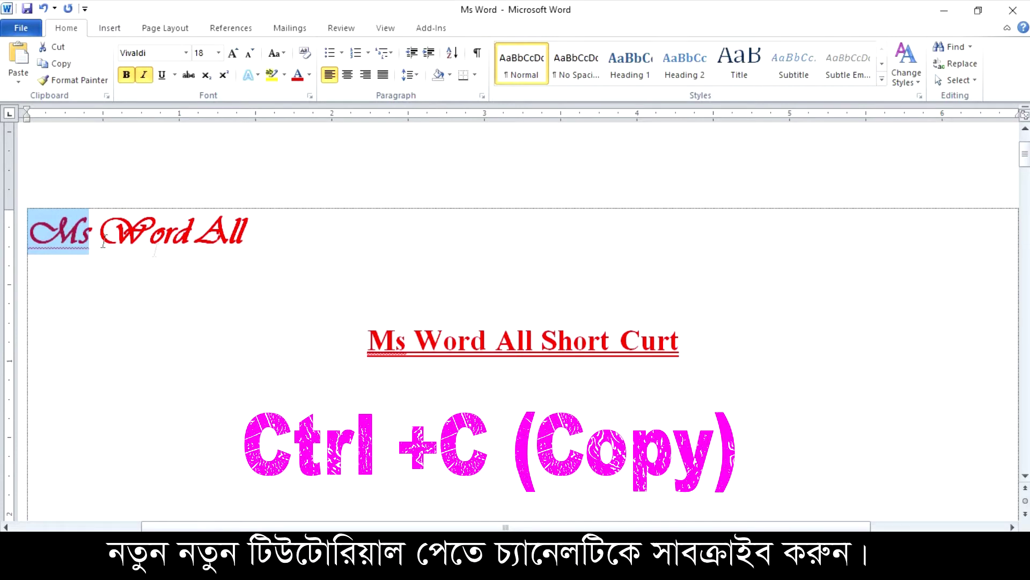
{"action": "left_click", "coordinate": [260, 246]}
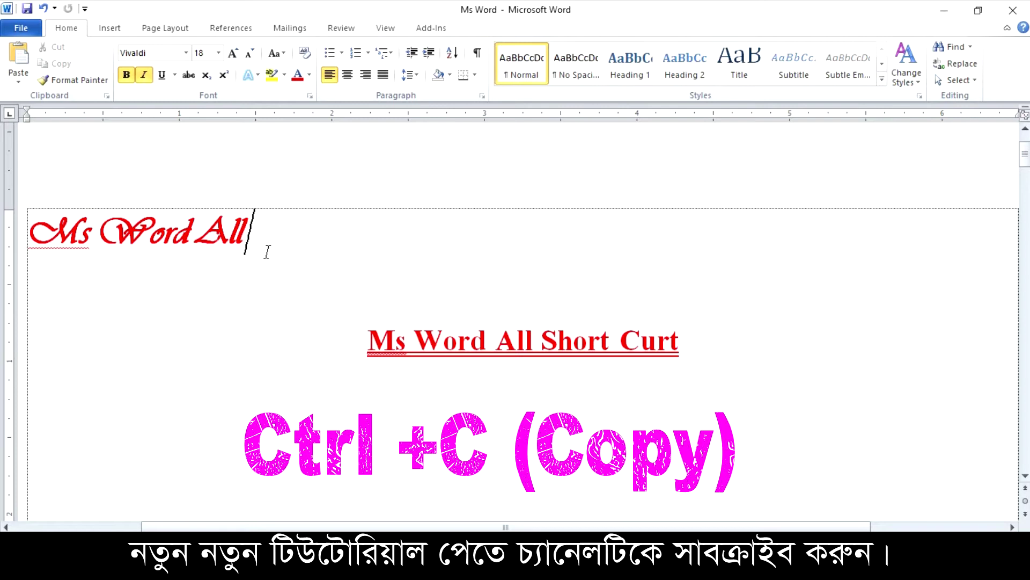
{"action": "key", "text": "ctrl+v"}
{"action": "key", "text": "ctrl+v"}
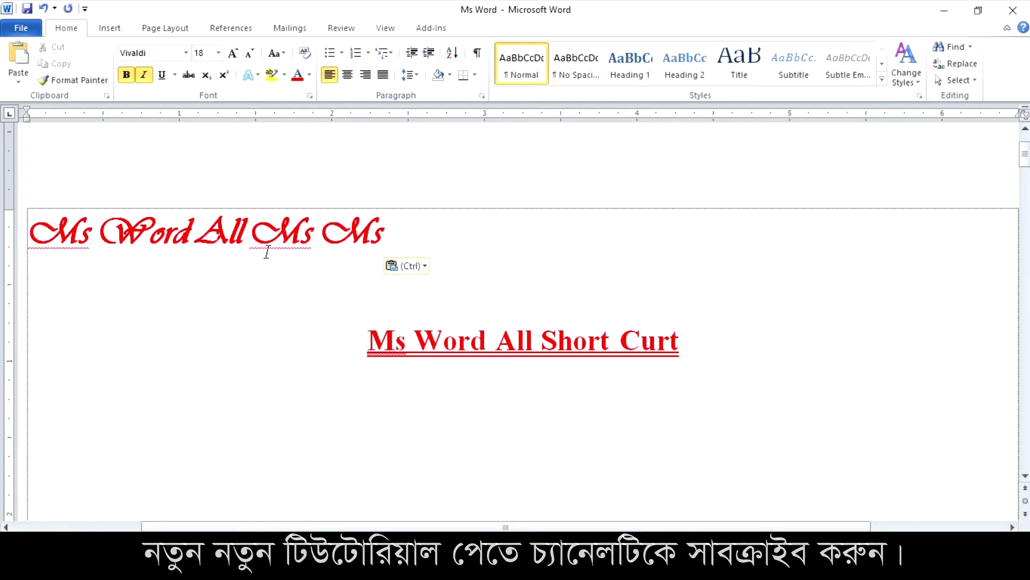
{"action": "key", "text": "ctrl+v"}
{"action": "key", "text": "ctrl+v"}
{"action": "key", "text": "ctrl+v"}
{"action": "key", "text": "ctrl+v"}
{"action": "key", "text": "ctrl+v"}
{"action": "key", "text": "ctrl+v"}
{"action": "key", "text": "ctrl+v"}
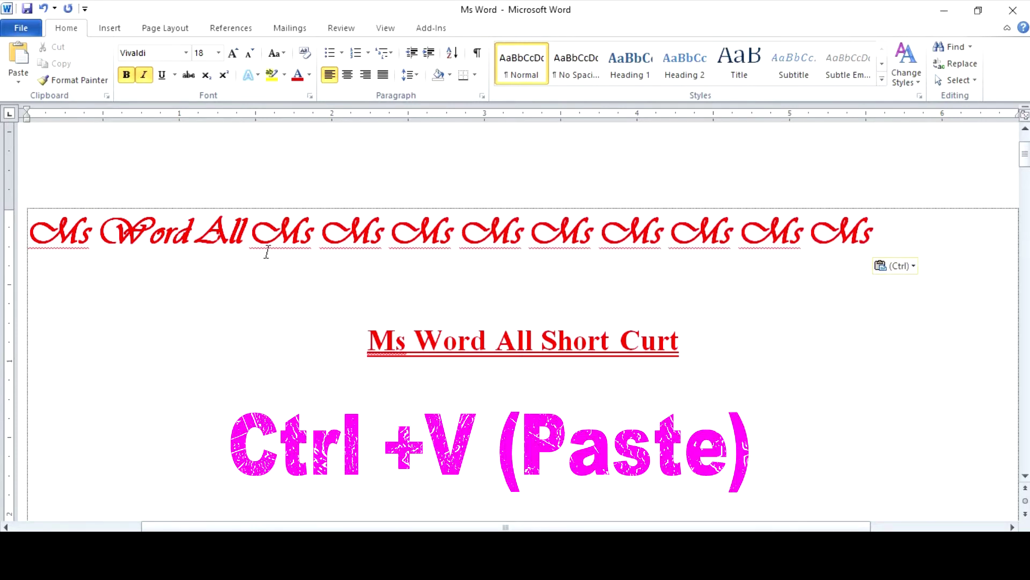
{"action": "key", "text": "ctrl+v"}
{"action": "key", "text": "ctrl+v"}
{"action": "key", "text": "ctrl+v"}
{"action": "key", "text": "ctrl+v"}
{"action": "key", "text": "ctrl+v"}
{"action": "key", "text": "ctrl+v"}
{"action": "key", "text": "ctrl+v"}
{"action": "key", "text": "ctrl+v"}
{"action": "key", "text": "ctrl+v"}
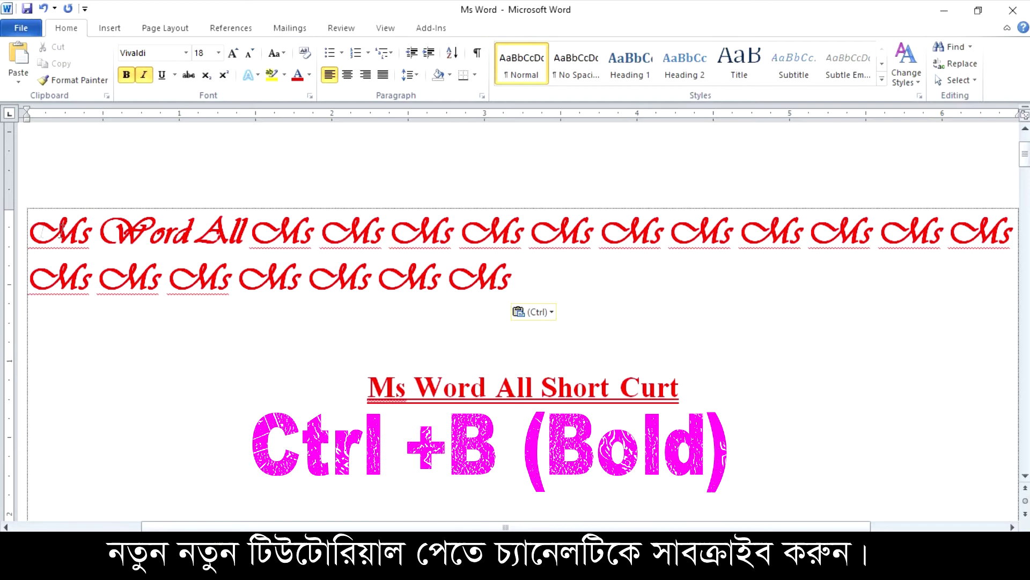
Step: Delete the two-line paragraph of repeated Ms so the heading moves to the top
{"action": "double_click", "coordinate": [42, 232]}
{"action": "left_click", "coordinate": [348, 350]}
{"action": "left_click", "coordinate": [355, 391]}
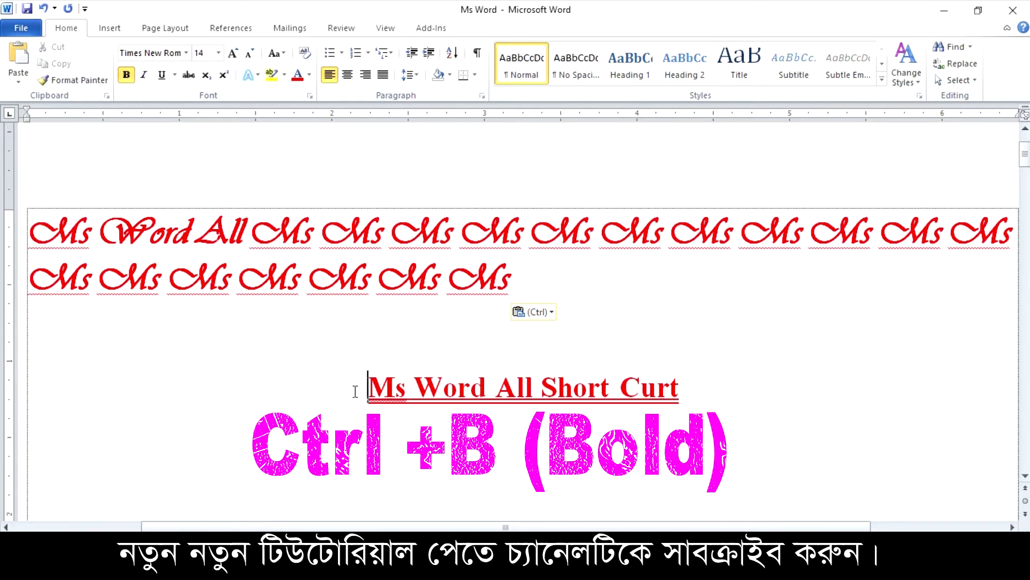
{"action": "left_click_drag", "start_coordinate": [355, 391], "coordinate": [679, 391]}
{"action": "left_click_drag", "start_coordinate": [515, 279], "coordinate": [2, 231]}
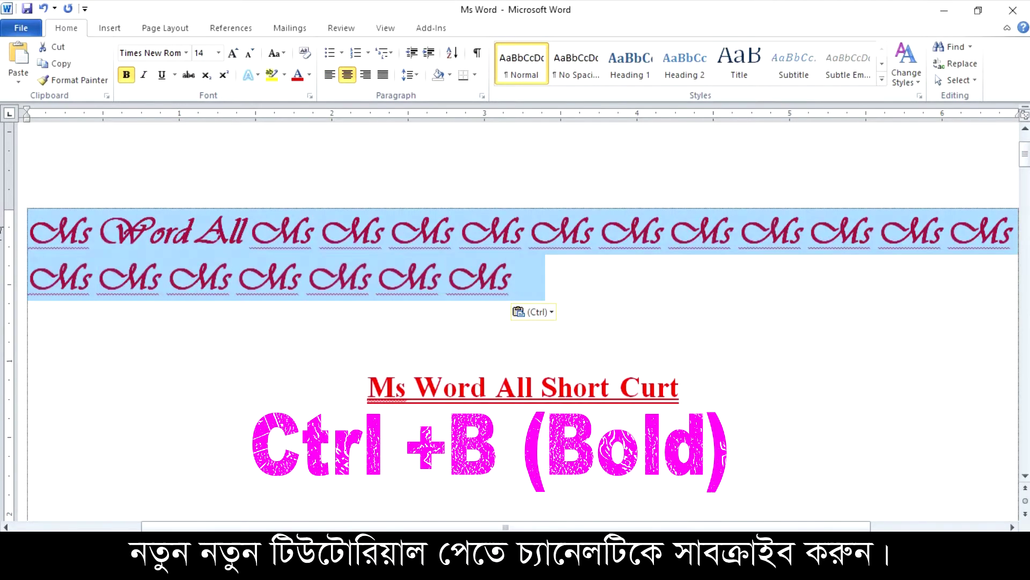
{"action": "key", "text": "Delete"}
{"action": "key", "text": "Delete"}
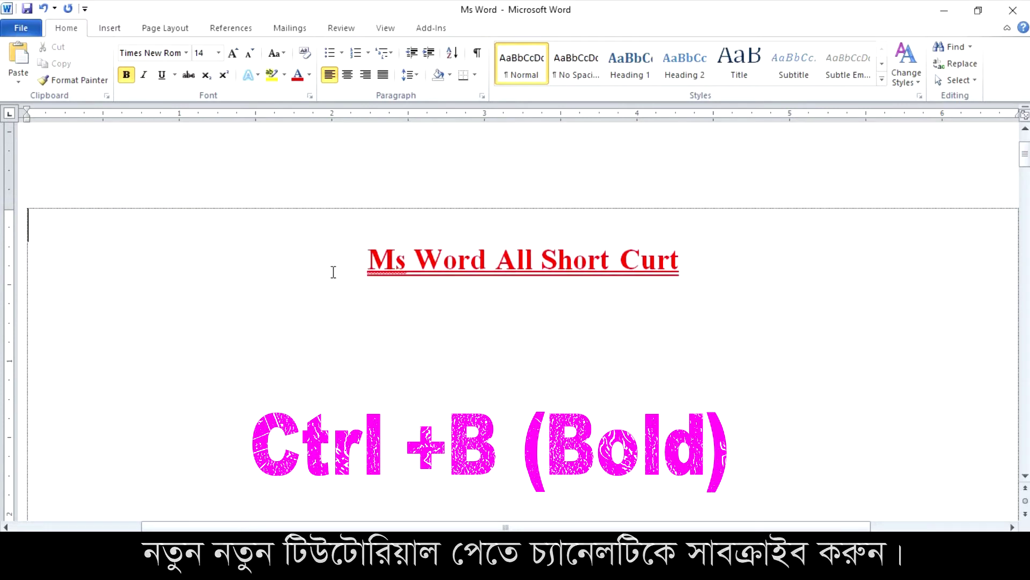
{"action": "key", "text": "Delete"}
Step: Turn the heading's bold off and then back on with Ctrl+B
{"action": "left_click", "coordinate": [388, 273]}
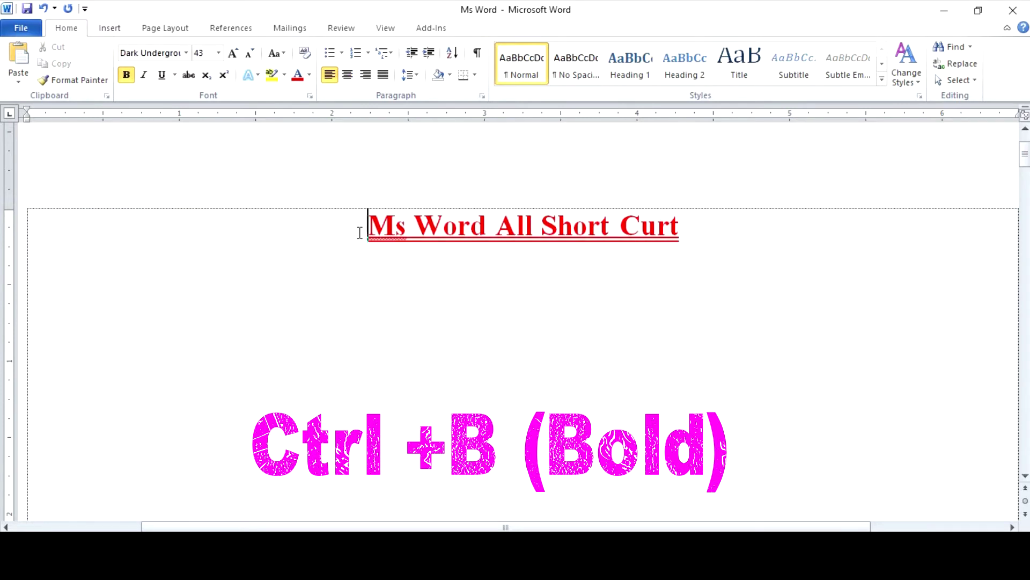
{"action": "left_click_drag", "start_coordinate": [360, 232], "coordinate": [612, 255]}
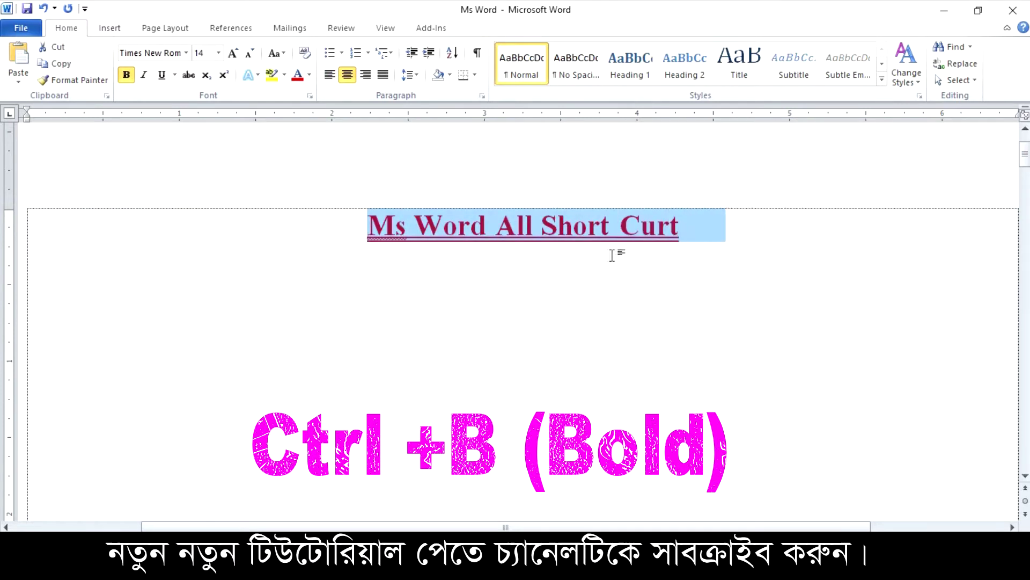
{"action": "key", "text": "ctrl+b"}
{"action": "left_click", "coordinate": [479, 260]}
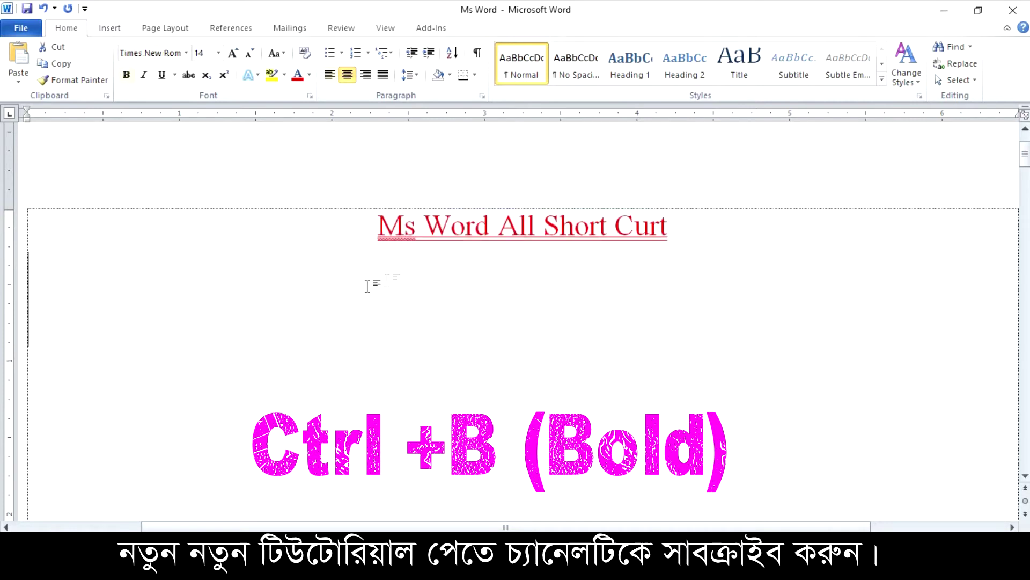
{"action": "left_click_drag", "start_coordinate": [400, 223], "coordinate": [668, 225]}
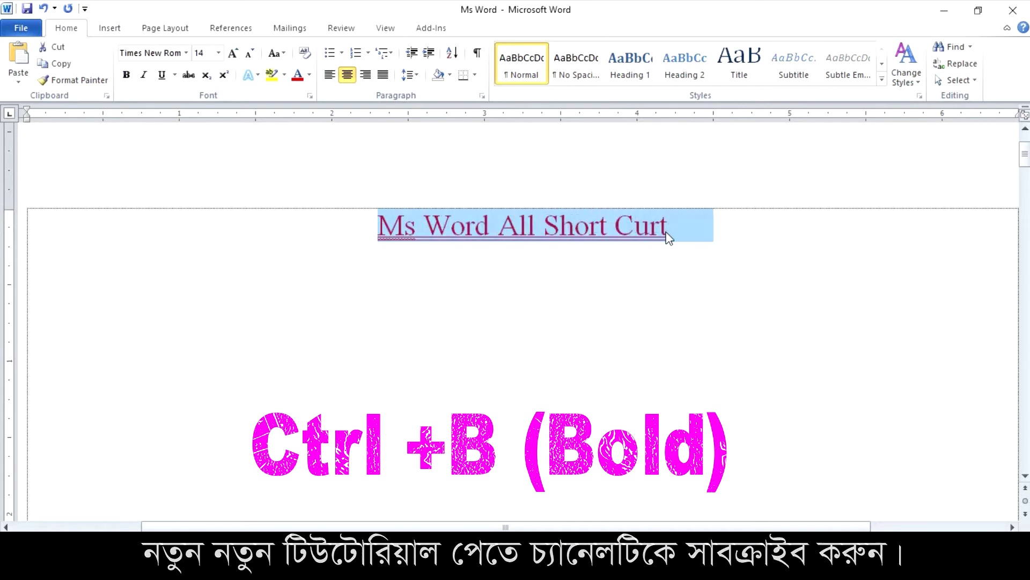
{"action": "key", "text": "ctrl+b"}
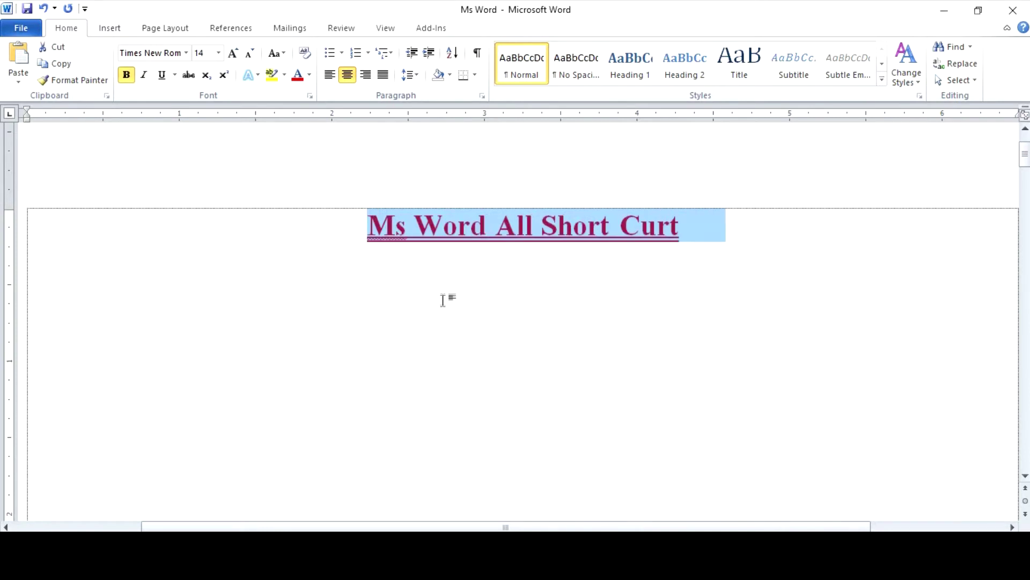
{"action": "left_click", "coordinate": [443, 300]}
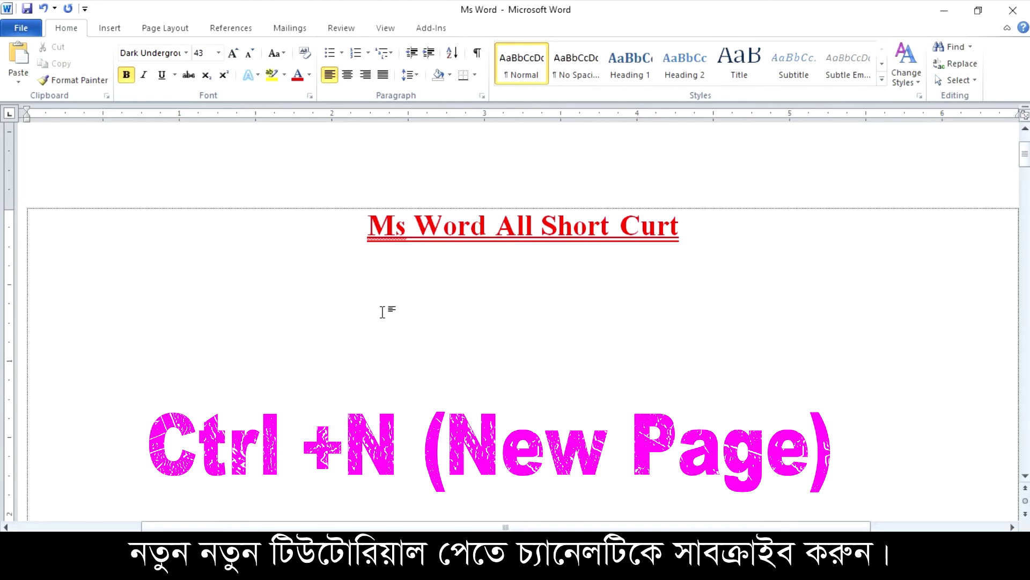
Step: Create a new blank document, indent its empty paragraph half an inch, and close it to get the save prompt
{"action": "key", "text": "ctrl+n"}
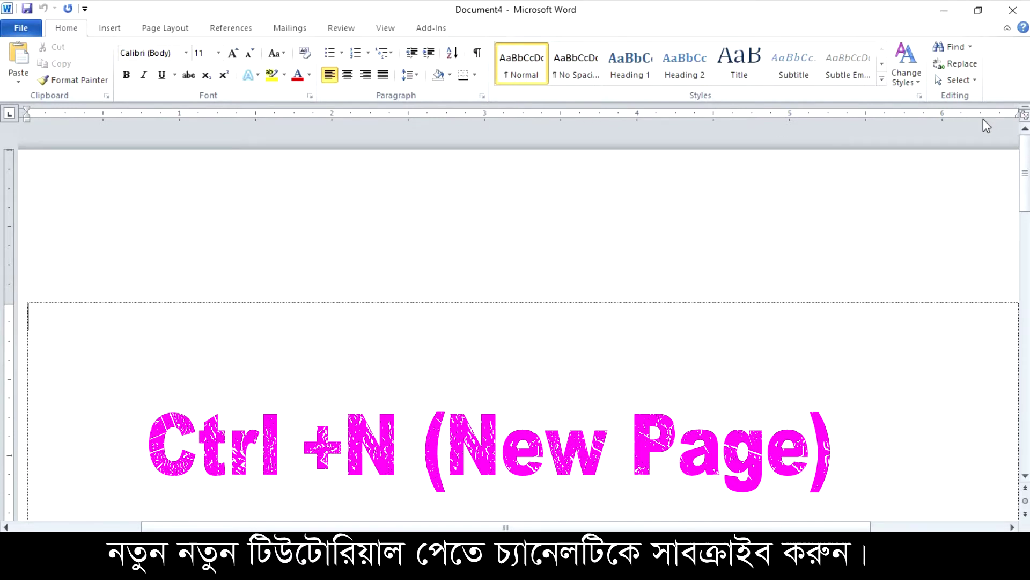
{"action": "key", "text": "ctrl+m"}
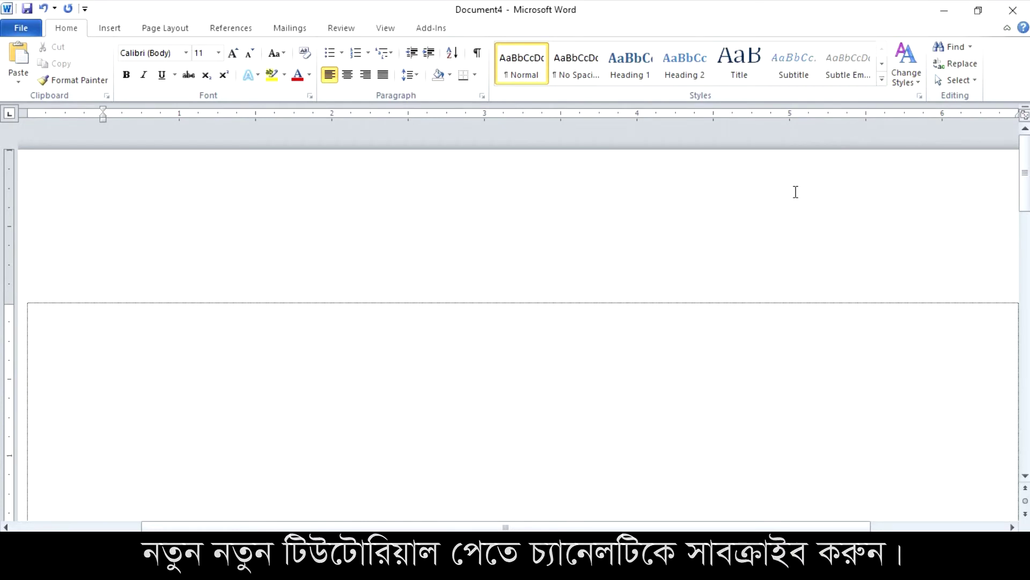
{"action": "left_click", "coordinate": [1013, 10]}
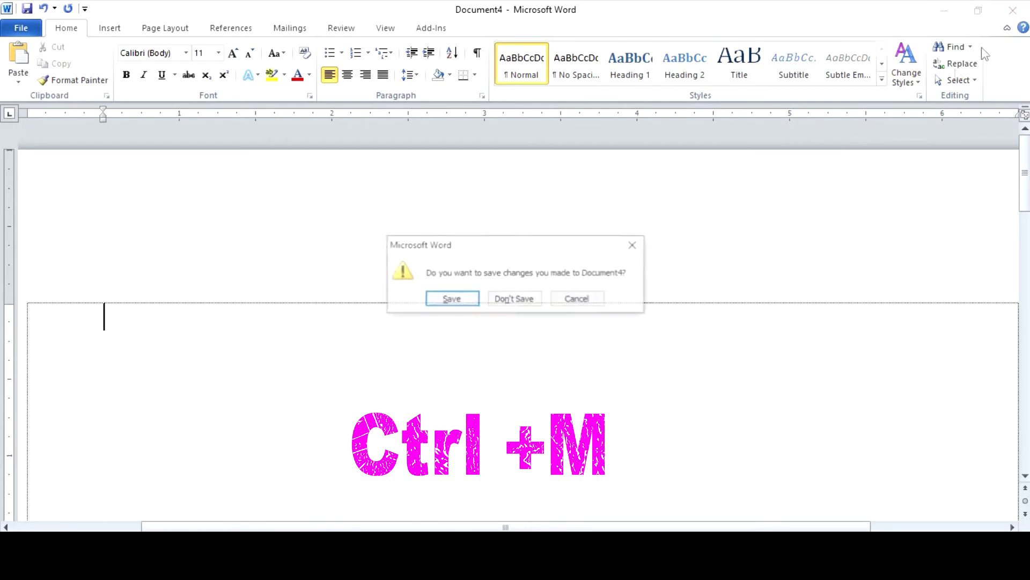
Step: Discard the blank document without saving and reapply the half-inch indent on the empty line
{"action": "left_click", "coordinate": [512, 298]}
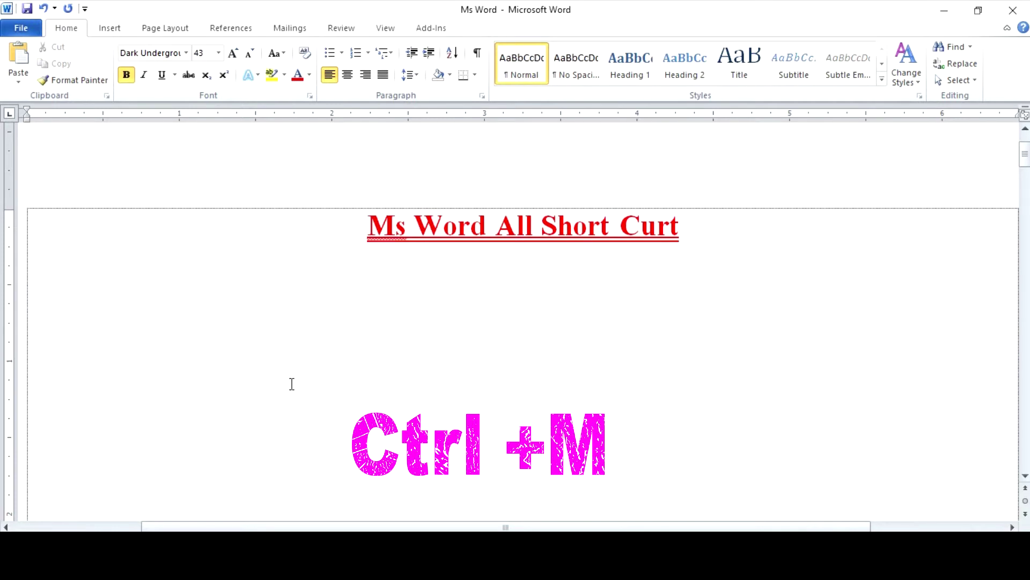
{"action": "key", "text": "ctrl+z"}
{"action": "key", "text": "ctrl+m"}
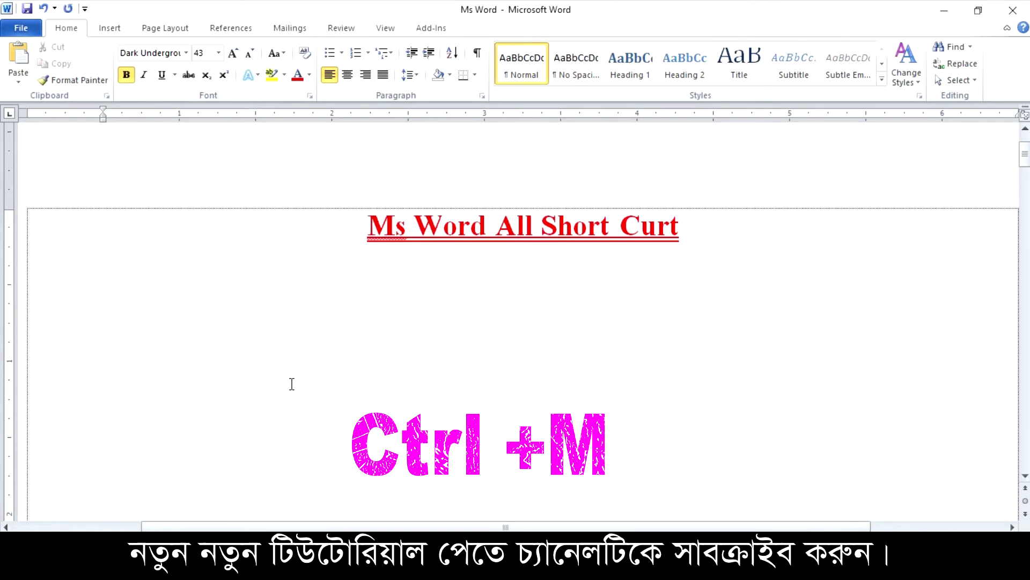
Step: Left-align the Ms Word All Short Curt title and indent it half an inch
{"action": "left_click", "coordinate": [366, 237]}
{"action": "key", "text": "ctrl+l"}
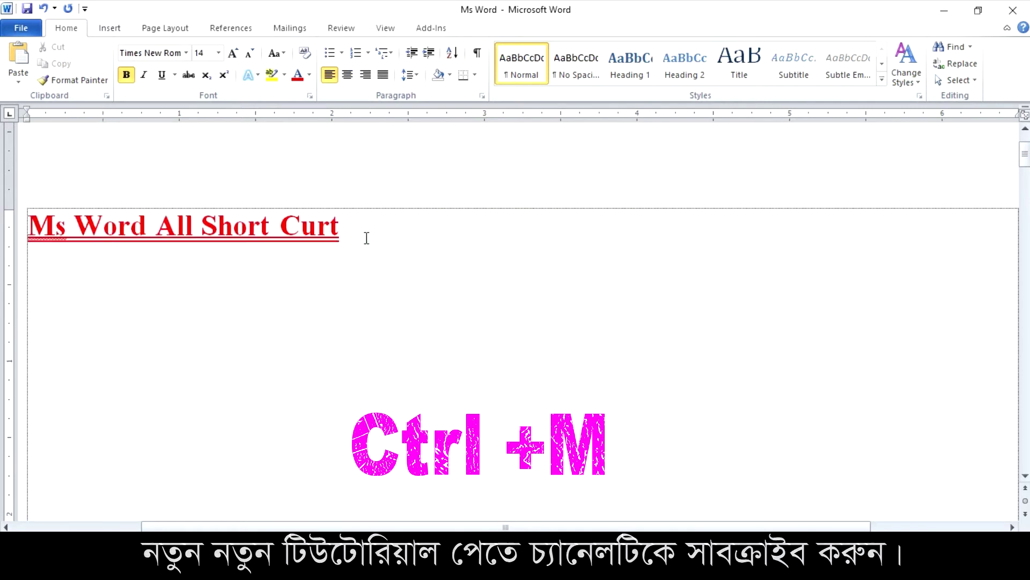
{"action": "key", "text": "ctrl+m"}
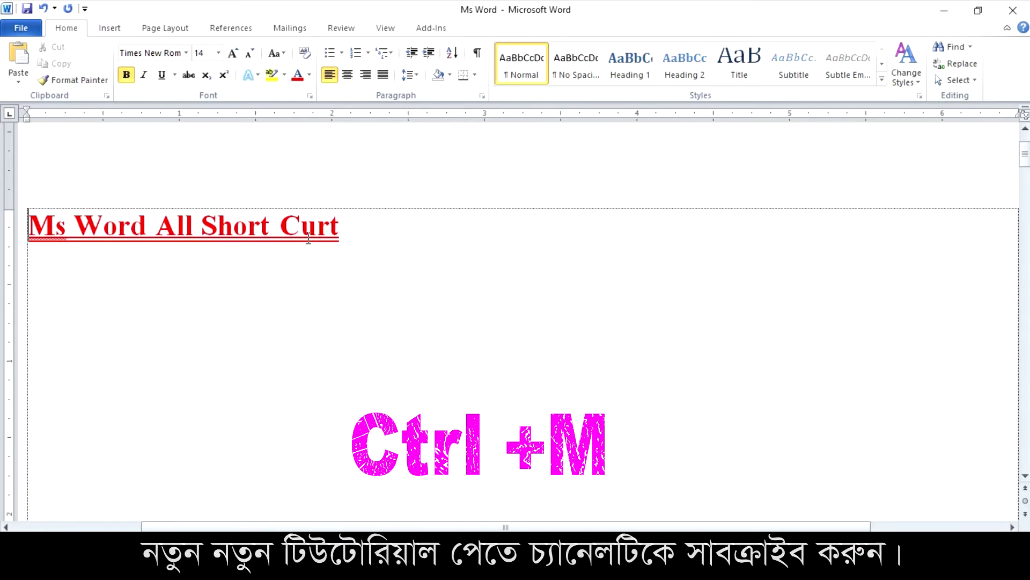
{"action": "key", "text": "ctrl+m"}
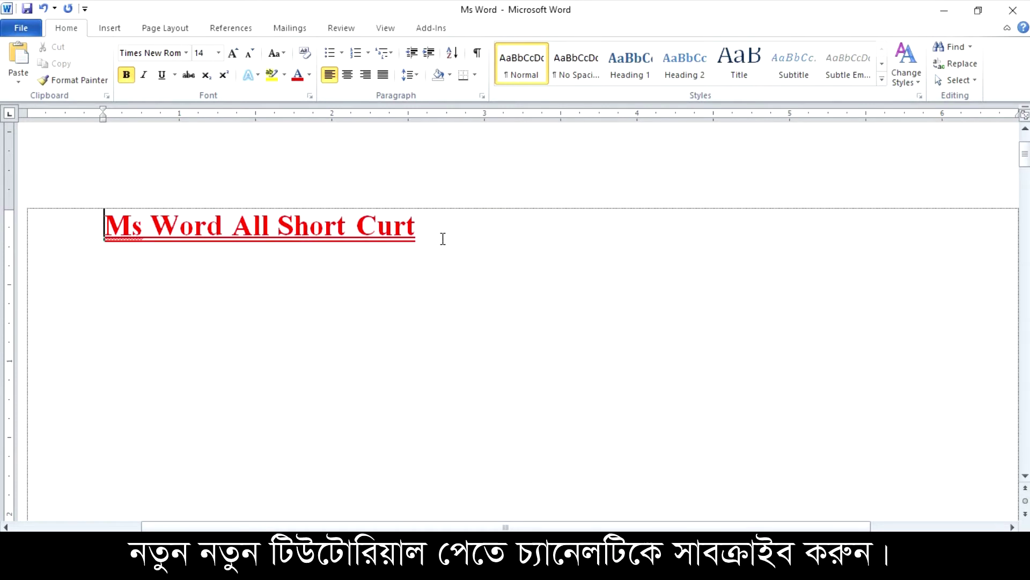
{"action": "left_click_drag", "start_coordinate": [428, 232], "coordinate": [119, 227]}
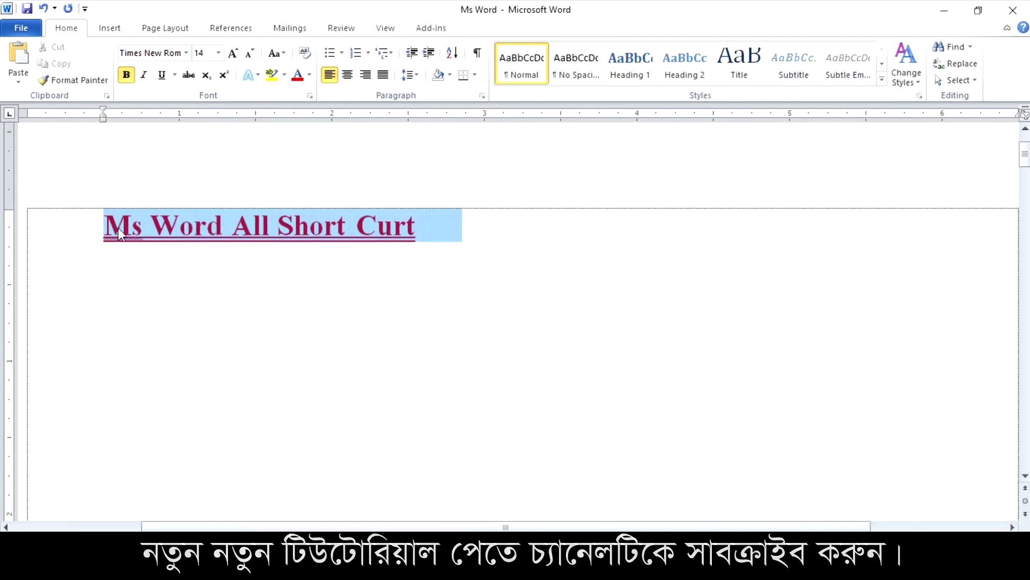
{"action": "left_click", "coordinate": [133, 253]}
{"action": "left_click_drag", "start_coordinate": [414, 227], "coordinate": [104, 231]}
{"action": "left_click", "coordinate": [106, 233]}
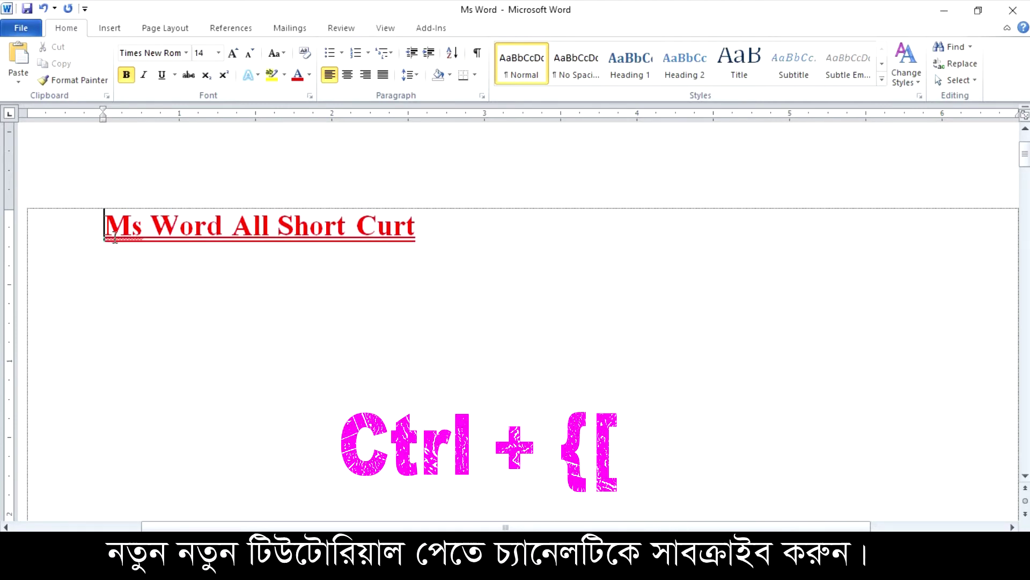
Step: Select the title and set it to 16 pt, then 26 pt, from the Font Size box
{"action": "left_click", "coordinate": [122, 283]}
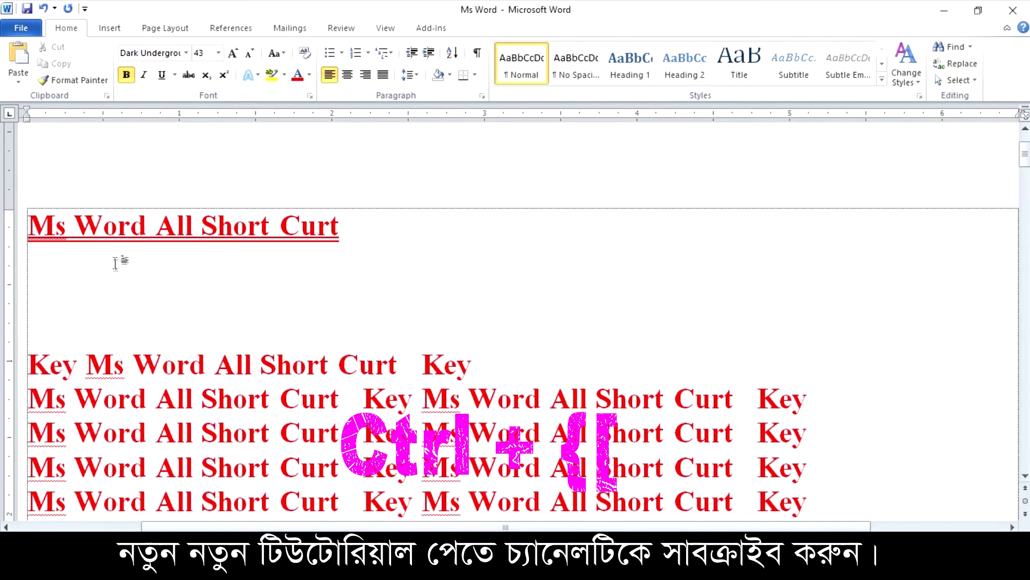
{"action": "mouse_move", "coordinate": [29, 225]}
{"action": "left_mouse_down"}
{"action": "mouse_move", "coordinate": [332, 229]}
{"action": "mouse_move", "coordinate": [201, 233]}
{"action": "left_mouse_up"}
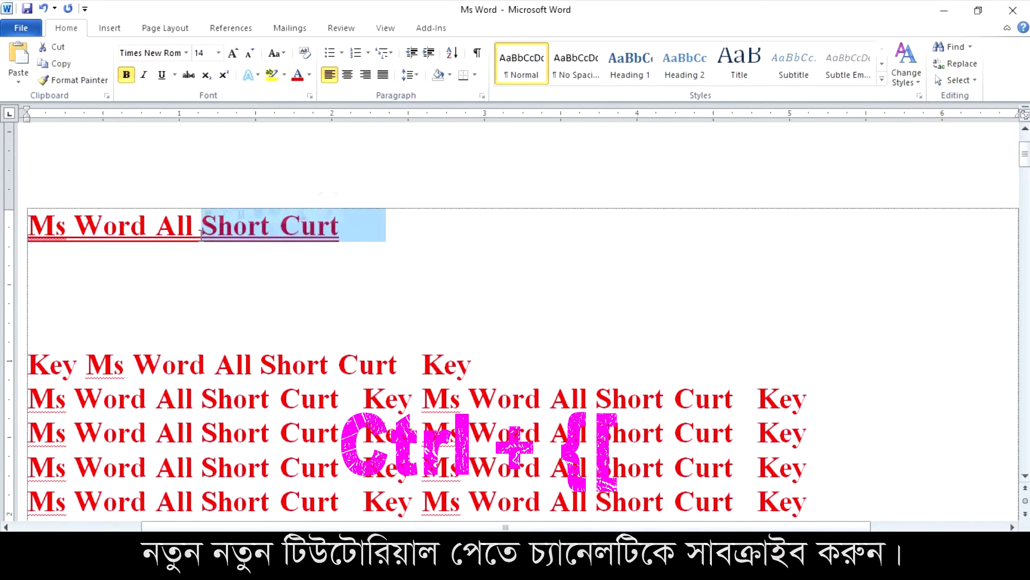
{"action": "left_click", "coordinate": [201, 228]}
{"action": "left_click_drag", "start_coordinate": [349, 228], "coordinate": [32, 235]}
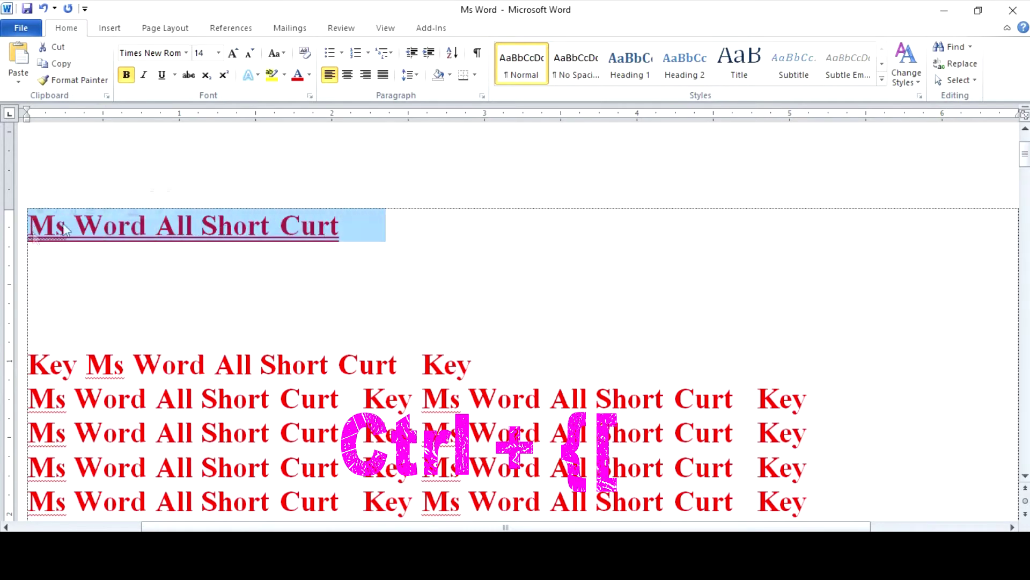
{"action": "left_click", "coordinate": [219, 52]}
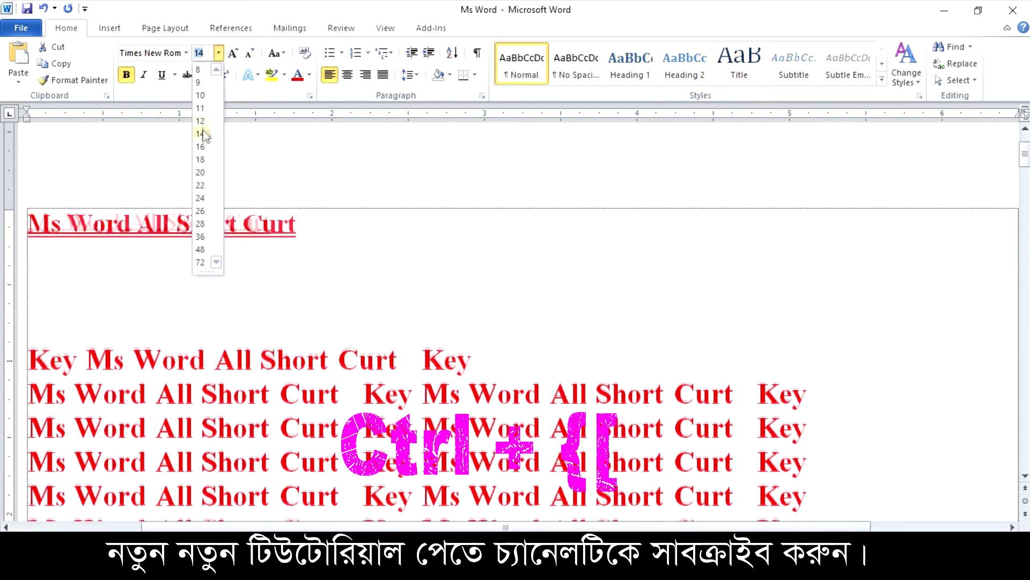
{"action": "left_click", "coordinate": [200, 146]}
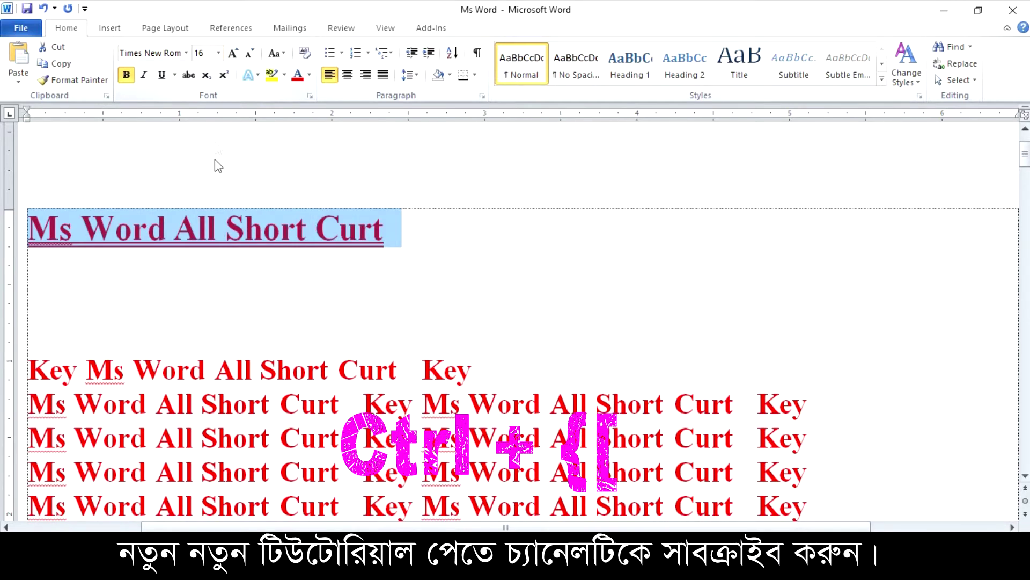
{"action": "left_click", "coordinate": [219, 52]}
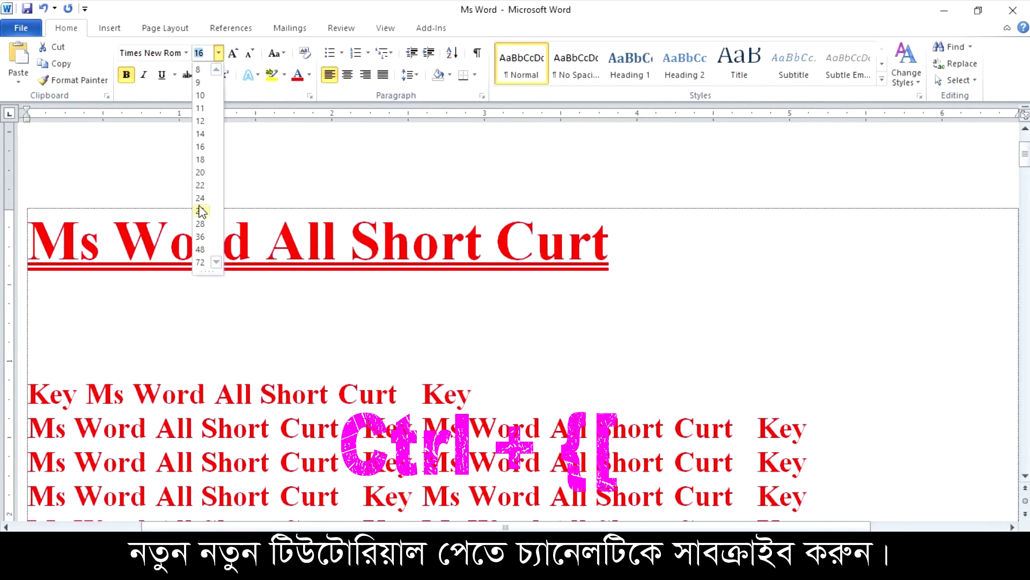
{"action": "left_click", "coordinate": [201, 211]}
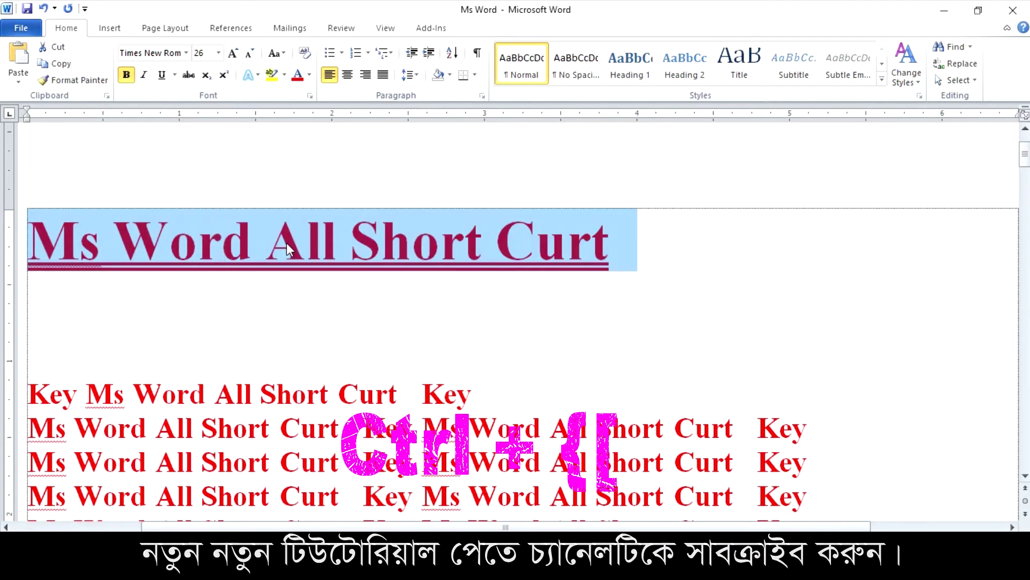
Step: Shrink the title to 12 pt with Ctrl+[, then grow it to 28 pt with Ctrl+]
{"action": "key", "text": "ctrl+bracketleft"}
{"action": "key", "text": "ctrl+bracketleft"}
{"action": "key", "text": "ctrl+bracketleft"}
{"action": "key", "text": "ctrl+bracketleft"}
{"action": "key", "text": "ctrl+bracketleft"}
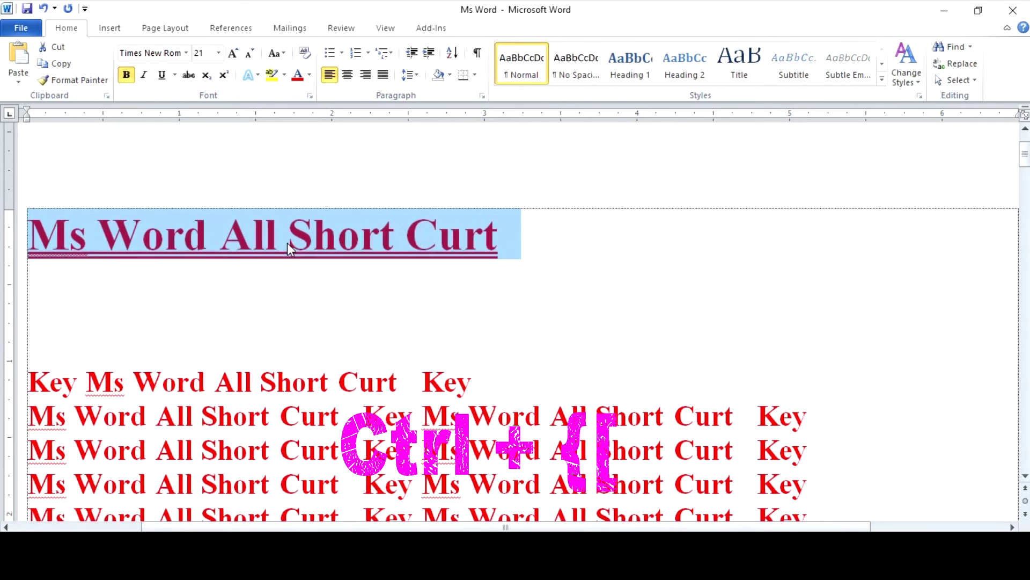
{"action": "key", "text": "ctrl+bracketleft"}
{"action": "key", "text": "ctrl+bracketleft"}
{"action": "key", "text": "ctrl+bracketleft"}
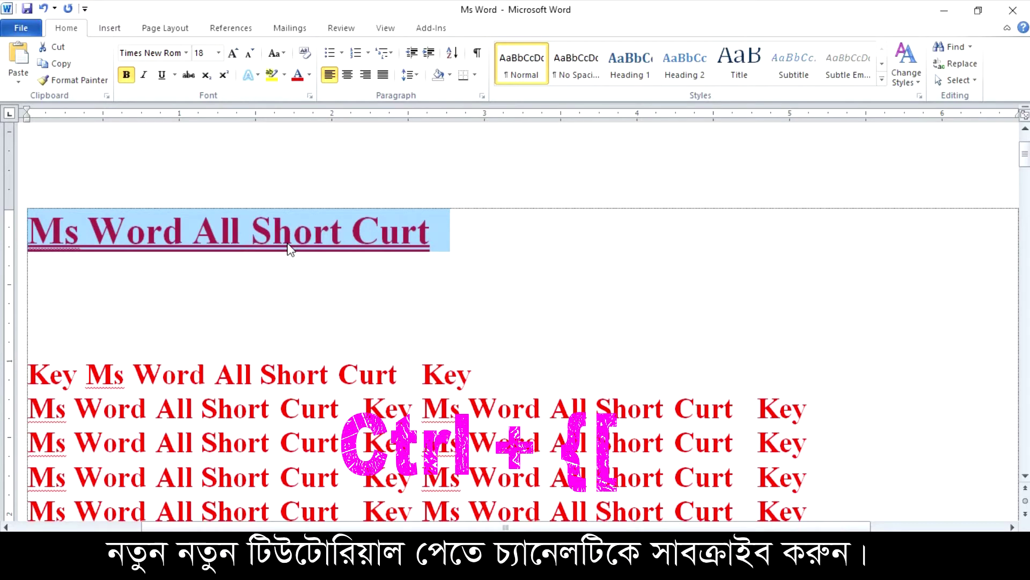
{"action": "key", "text": "ctrl+bracketleft"}
{"action": "key", "text": "ctrl+bracketleft"}
{"action": "key", "text": "ctrl+bracketleft"}
{"action": "key", "text": "ctrl+bracketleft"}
{"action": "key", "text": "ctrl+bracketleft"}
{"action": "key", "text": "ctrl+bracketleft"}
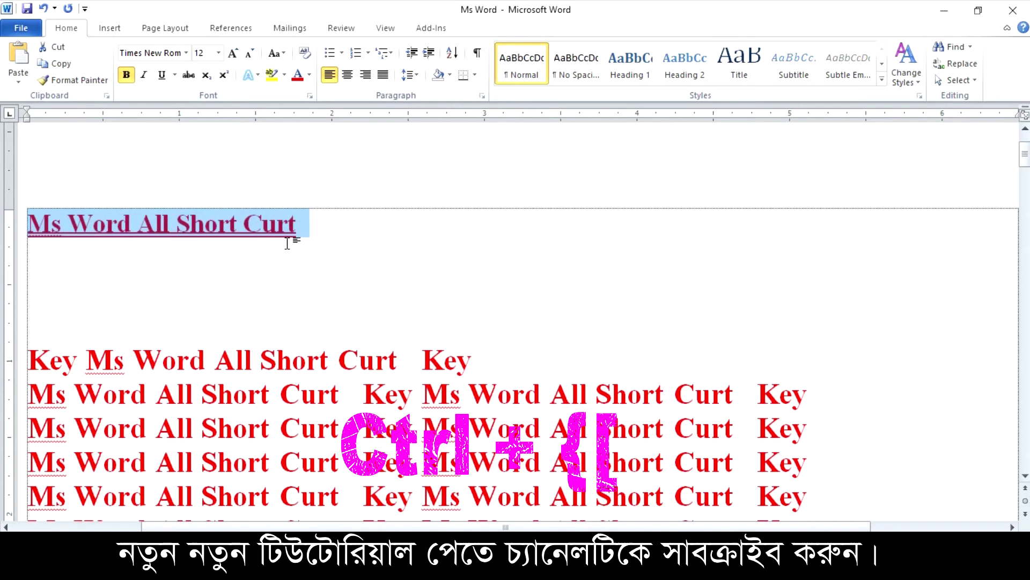
{"action": "key", "text": "ctrl+bracketright"}
{"action": "key", "text": "ctrl+bracketright"}
{"action": "key", "text": "ctrl+bracketright"}
{"action": "key", "text": "ctrl+bracketright"}
{"action": "key", "text": "ctrl+bracketright"}
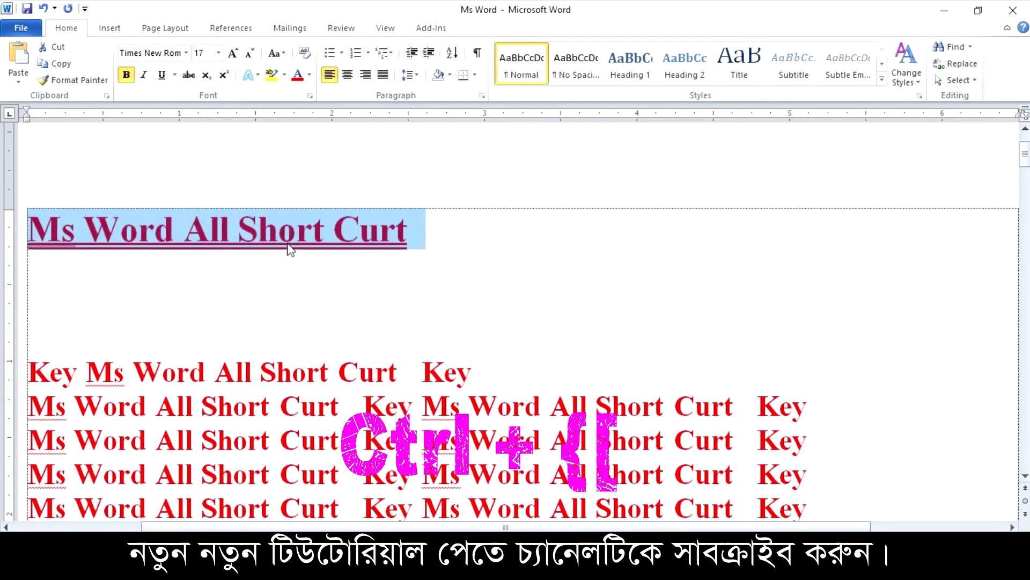
{"action": "key", "text": "ctrl+bracketright"}
{"action": "key", "text": "ctrl+bracketright"}
{"action": "key", "text": "ctrl+bracketright"}
{"action": "key", "text": "ctrl+bracketright"}
{"action": "key", "text": "ctrl+bracketright"}
{"action": "key", "text": "ctrl+bracketright"}
{"action": "key", "text": "ctrl+bracketright"}
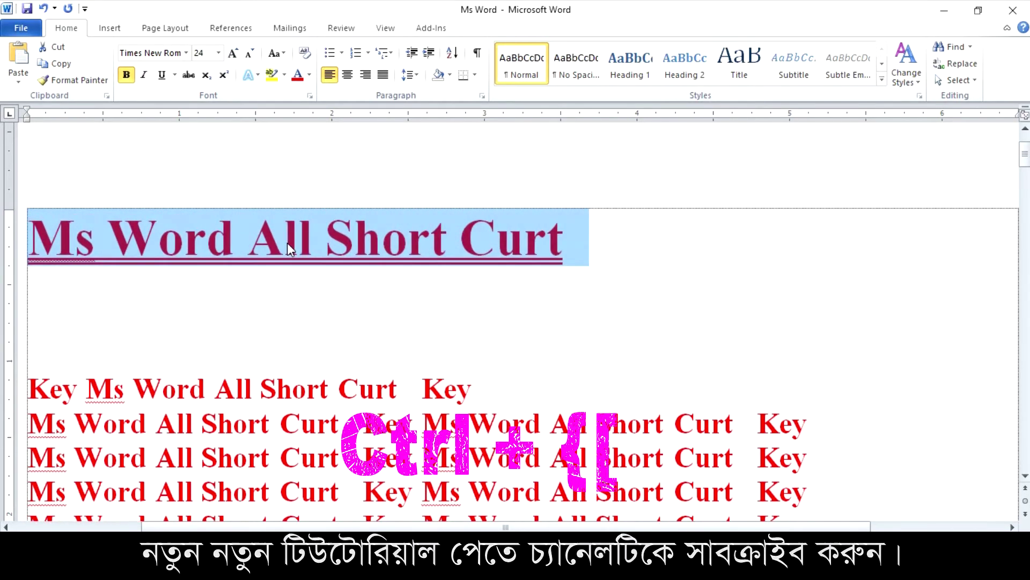
{"action": "key", "text": "ctrl+bracketright"}
{"action": "key", "text": "ctrl+bracketright"}
{"action": "key", "text": "ctrl+bracketright"}
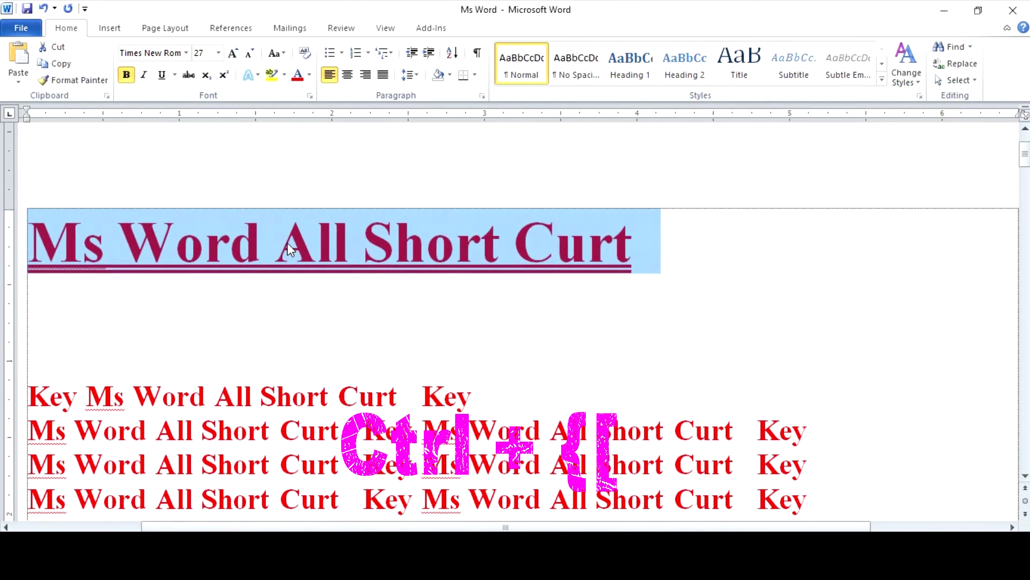
{"action": "key", "text": "ctrl+bracketright"}
{"action": "key", "text": "ctrl+bracketright"}
{"action": "key", "text": "ctrl+bracketleft"}
{"action": "key", "text": "ctrl+bracketleft"}
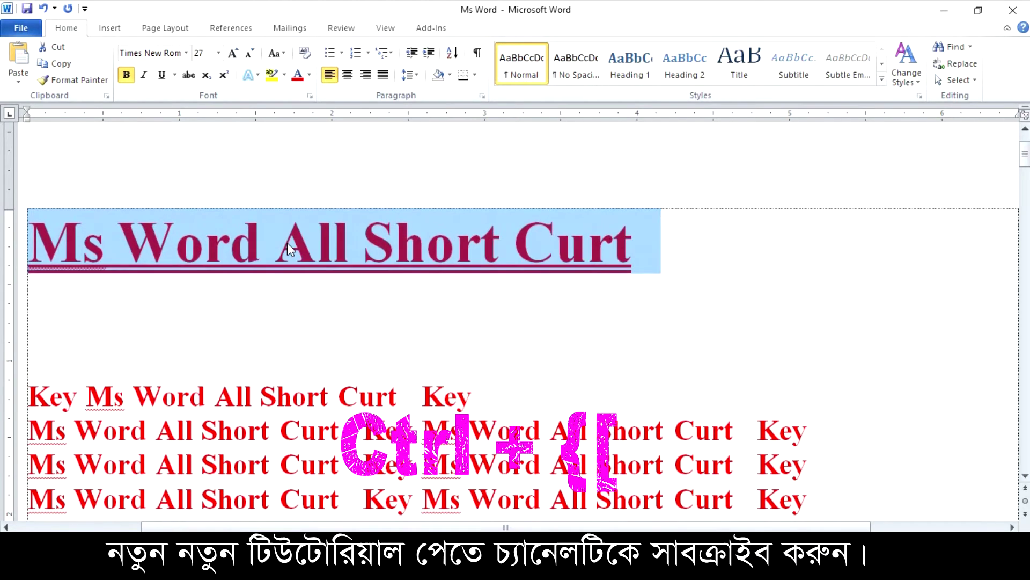
{"action": "key", "text": "ctrl+bracketright"}
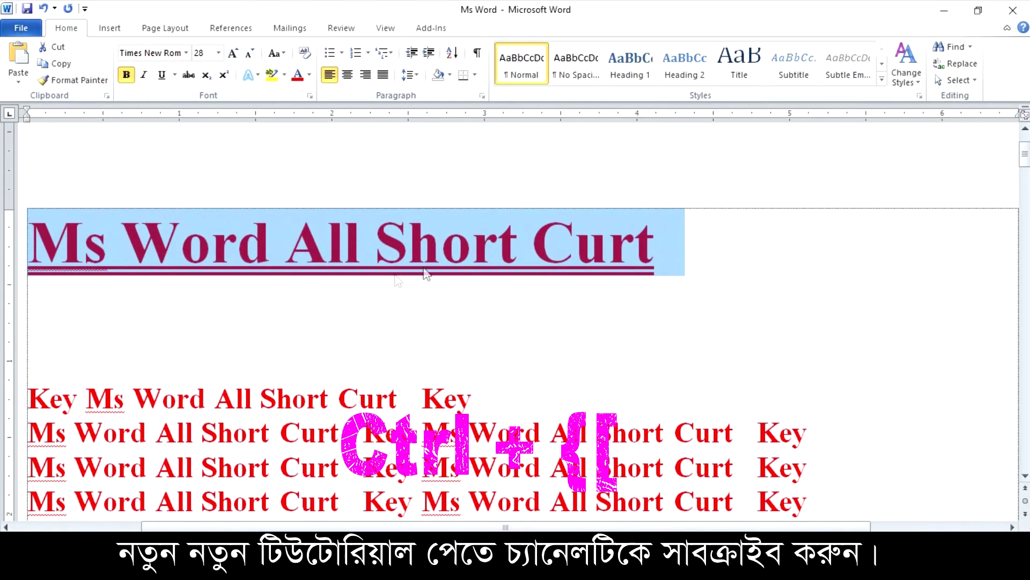
{"action": "left_click", "coordinate": [295, 323]}
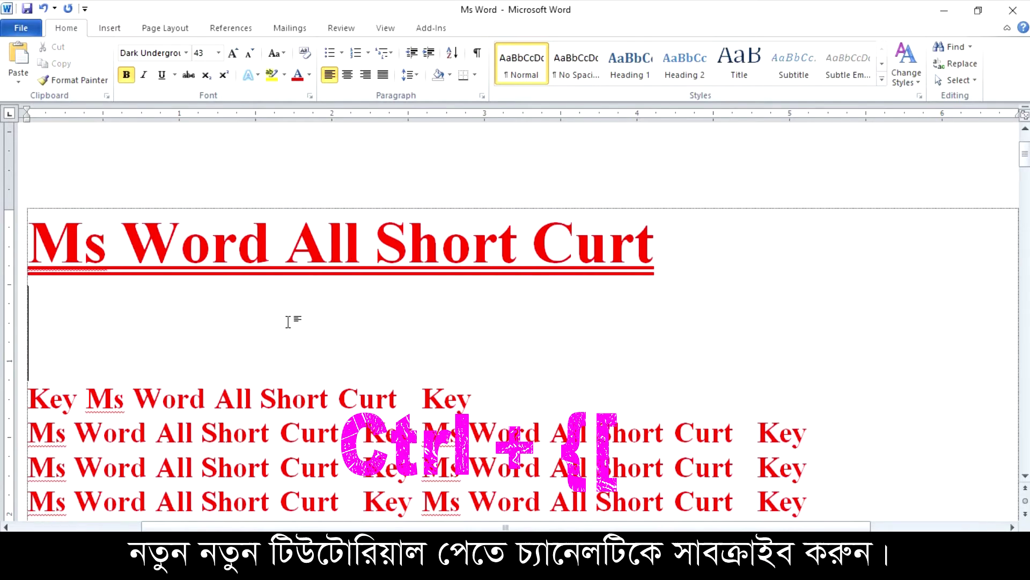
Step: Type 22 below the title and make its second 2 superscript so it reads 2²
{"action": "key", "text": "Return"}
{"action": "key", "text": "Up"}
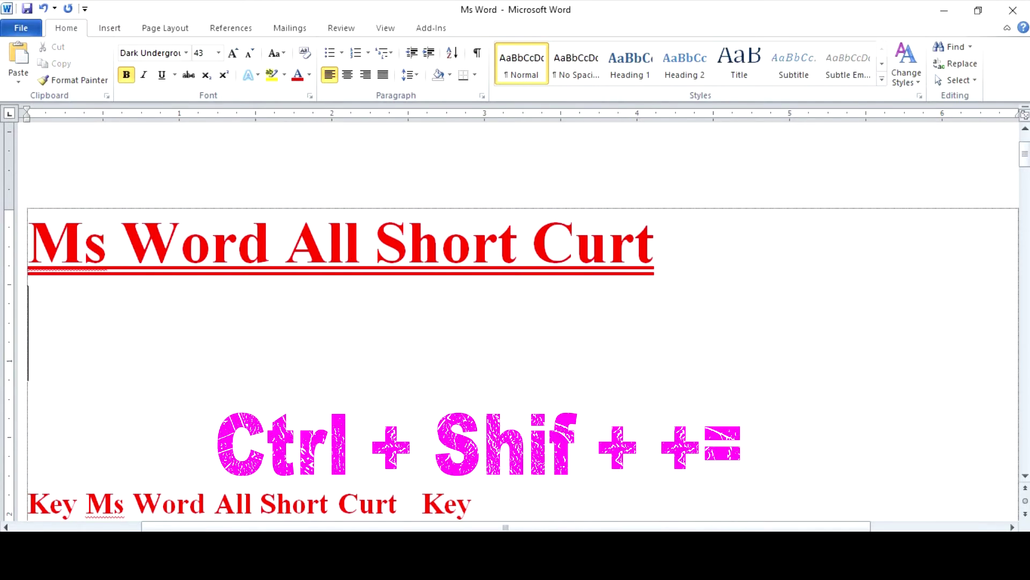
{"action": "type", "text": "22"}
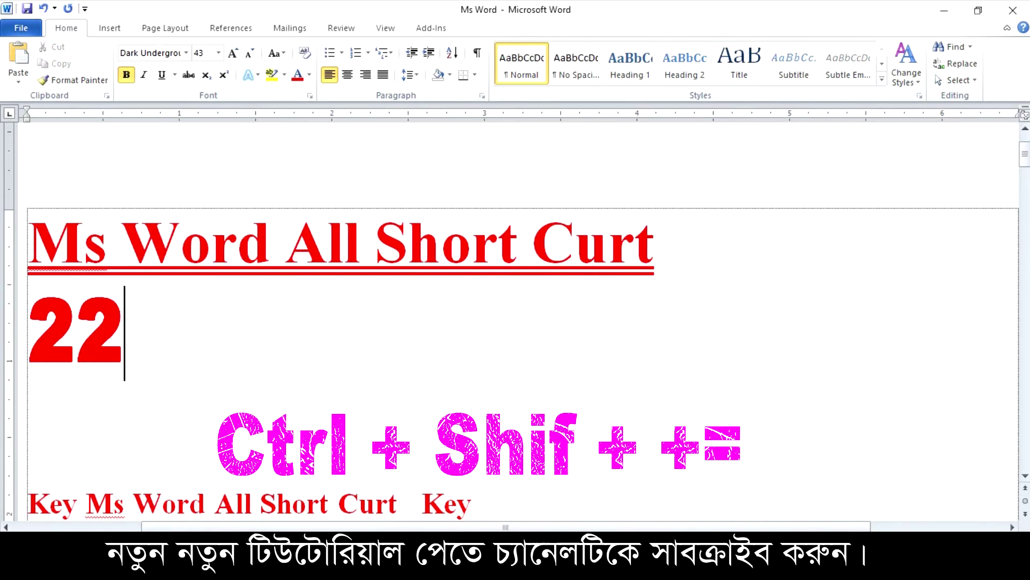
{"action": "key", "text": "shift+Left"}
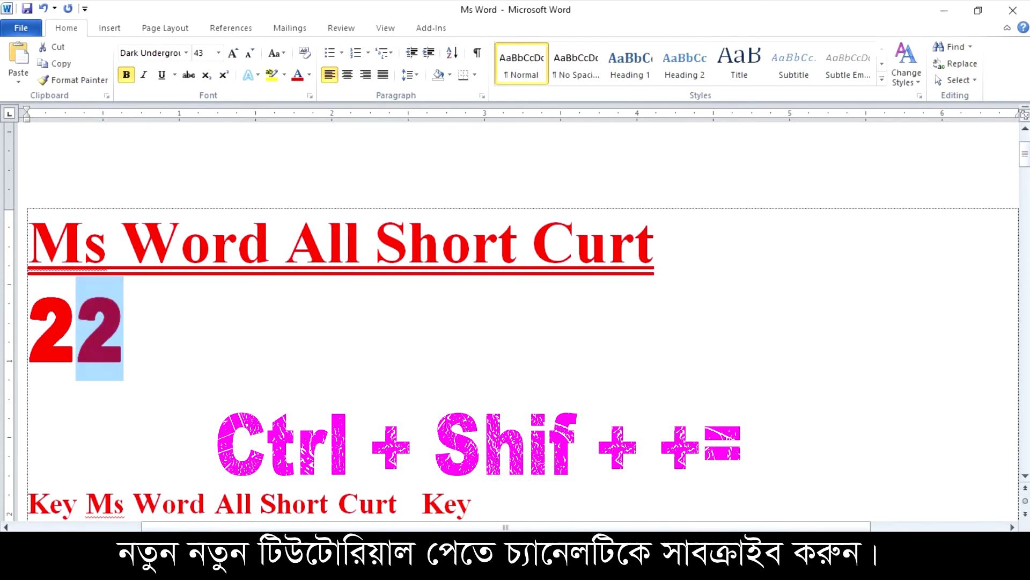
{"action": "key", "text": "Right"}
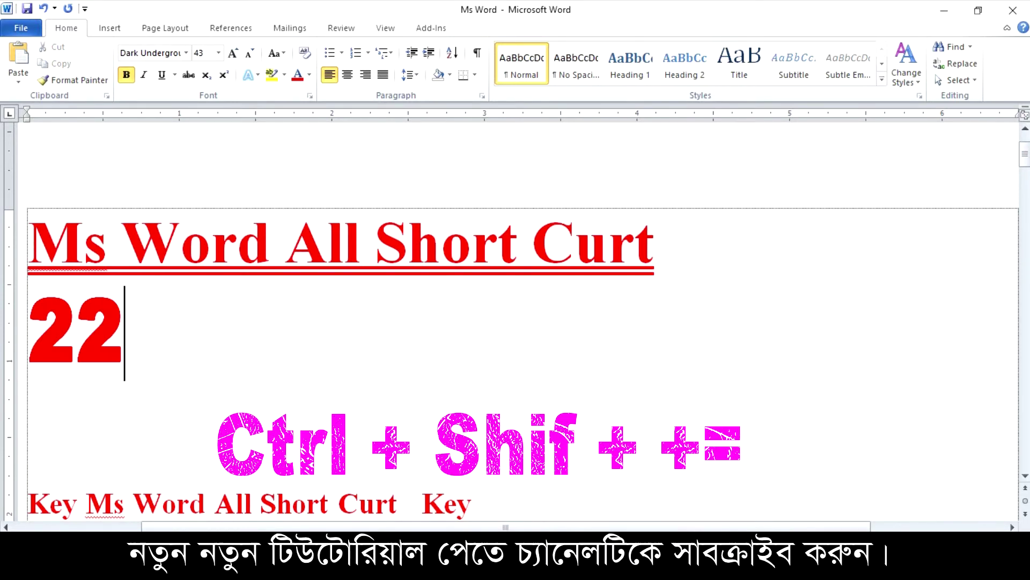
{"action": "key", "text": "shift+Left"}
{"action": "key", "text": "Right"}
{"action": "key", "text": "shift+Left"}
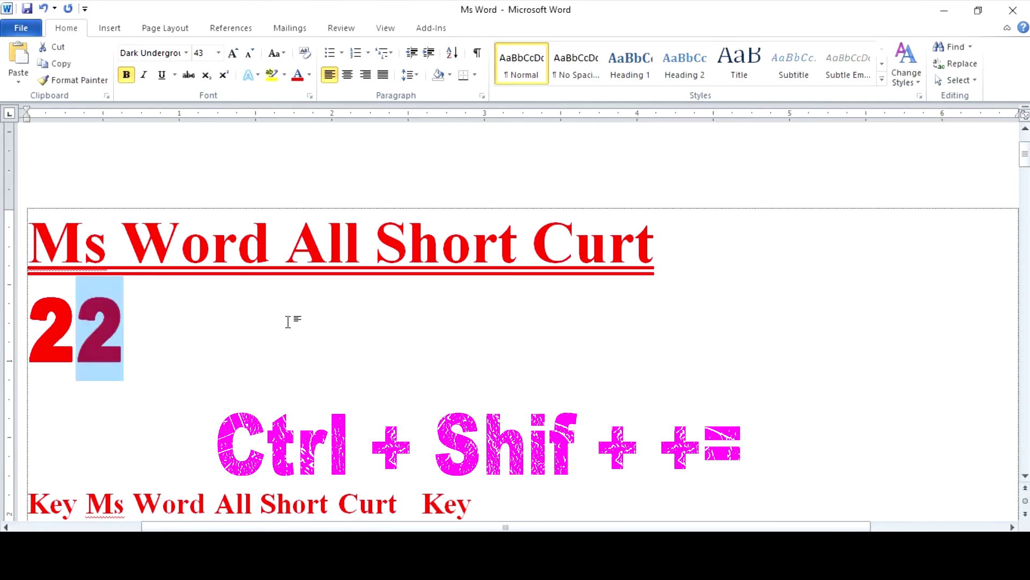
{"action": "key", "text": "ctrl+shift+equal"}
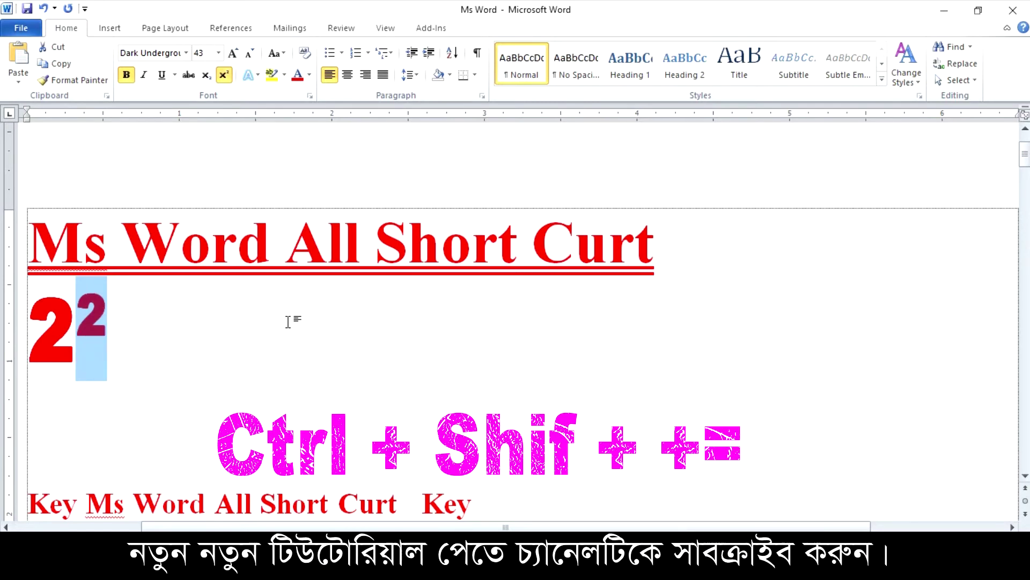
{"action": "key", "text": "Right"}
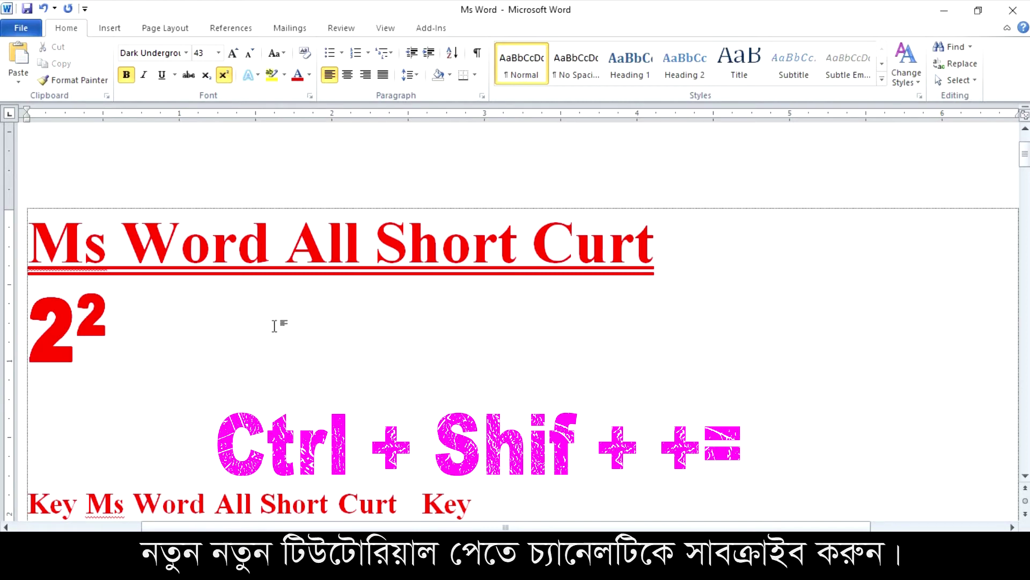
{"action": "key", "text": "Return"}
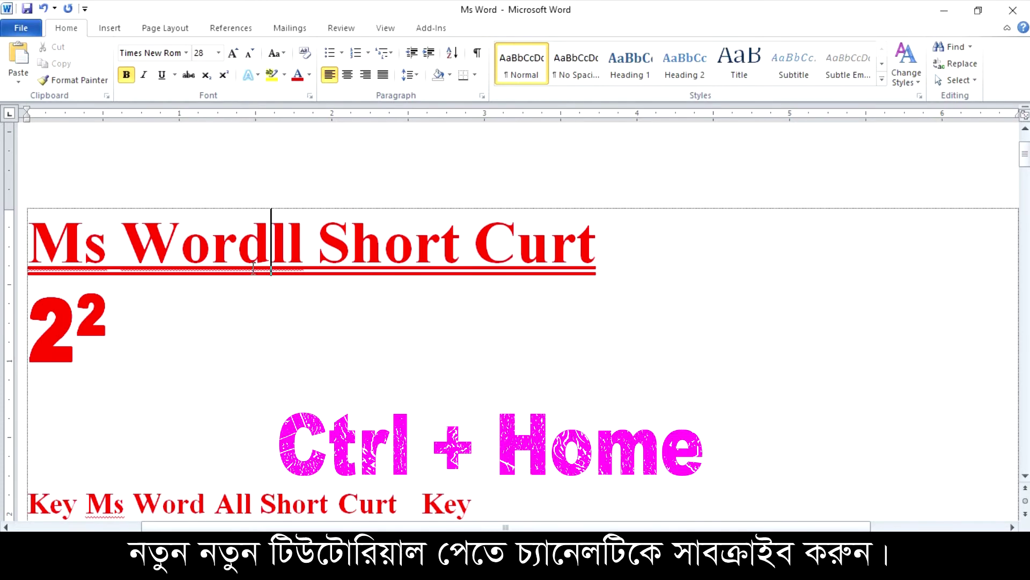
{"action": "key", "text": "ctrl+Home"}
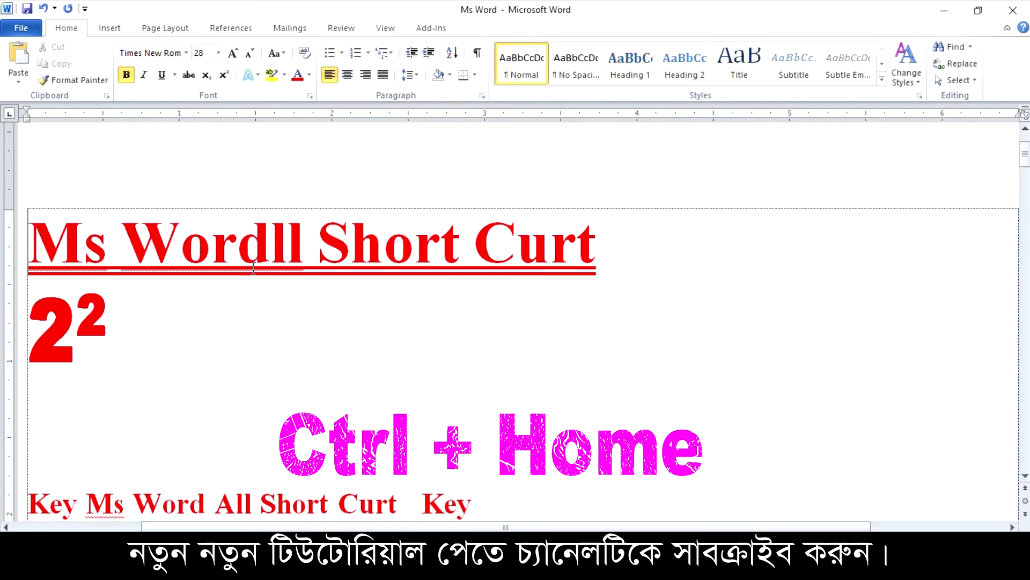
{"action": "key", "text": "End"}
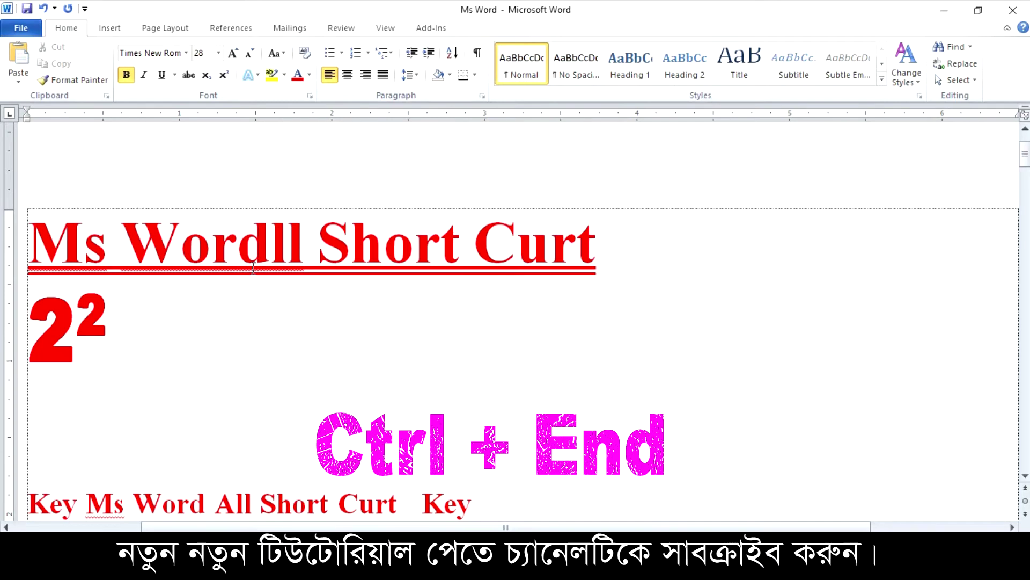
{"action": "key", "text": "ctrl+Home"}
{"action": "key", "text": "ctrl+End"}
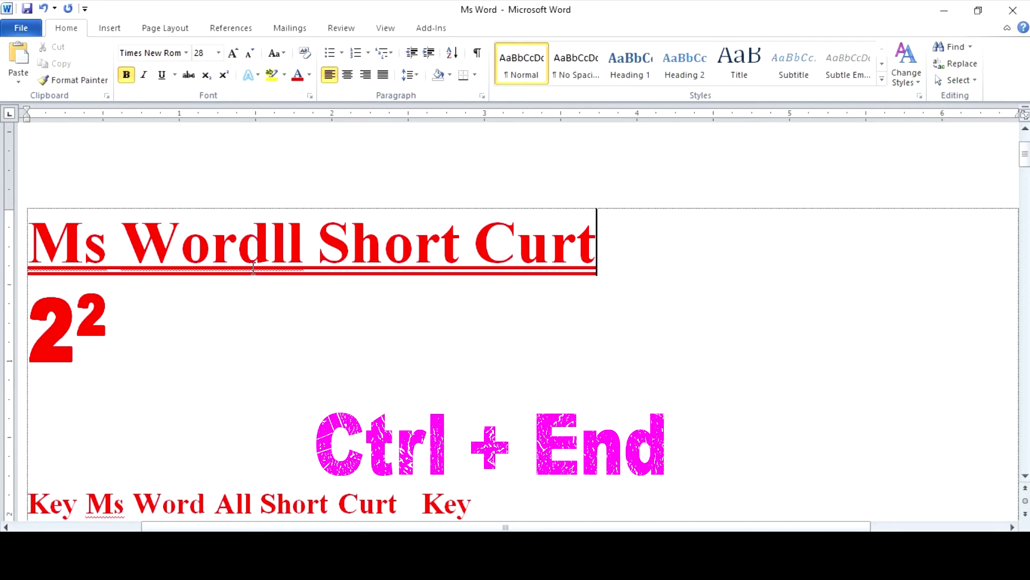
{"action": "scroll", "coordinate": [253, 268], "scroll_direction": "up", "scroll_amount": 2}
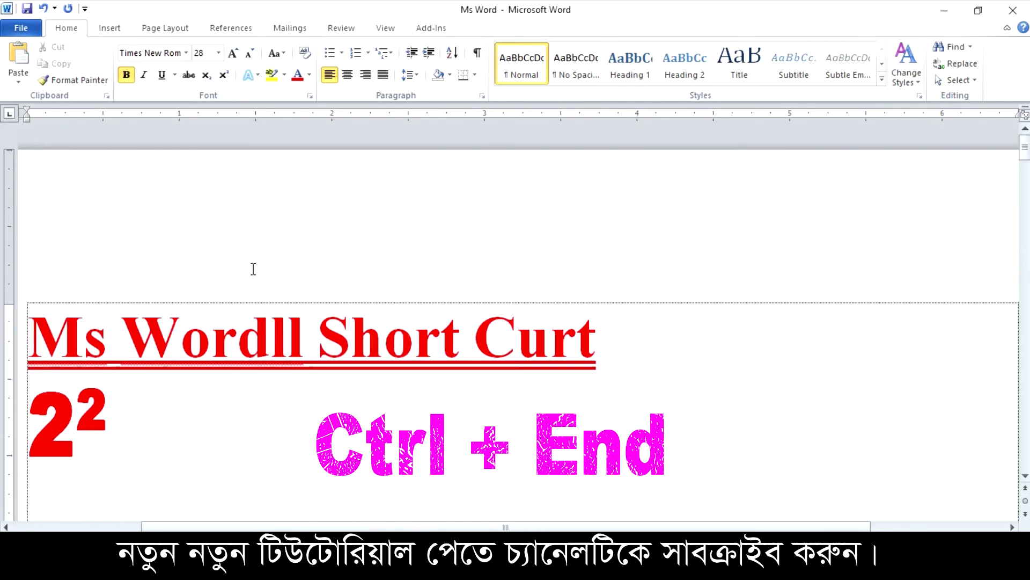
Step: Jump to the document end, then open Print Preview with Ctrl+F2 and close it with Esc, twice
{"action": "key", "text": "ctrl+End"}
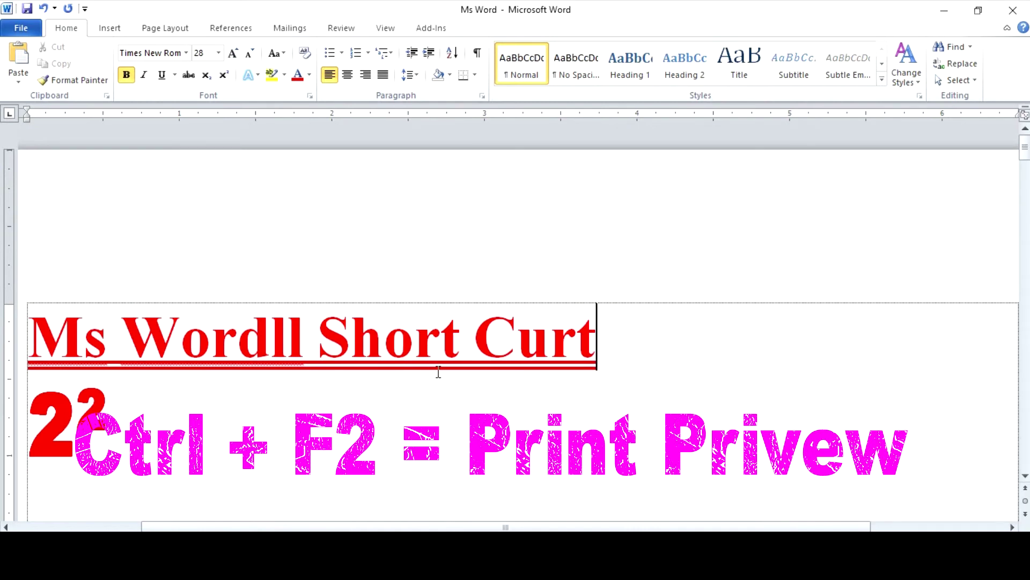
{"action": "scroll", "coordinate": [469, 368], "scroll_direction": "down", "scroll_amount": 2, "text": "ctrl"}
{"action": "scroll", "coordinate": [469, 368], "scroll_direction": "down", "scroll_amount": 2, "text": "ctrl"}
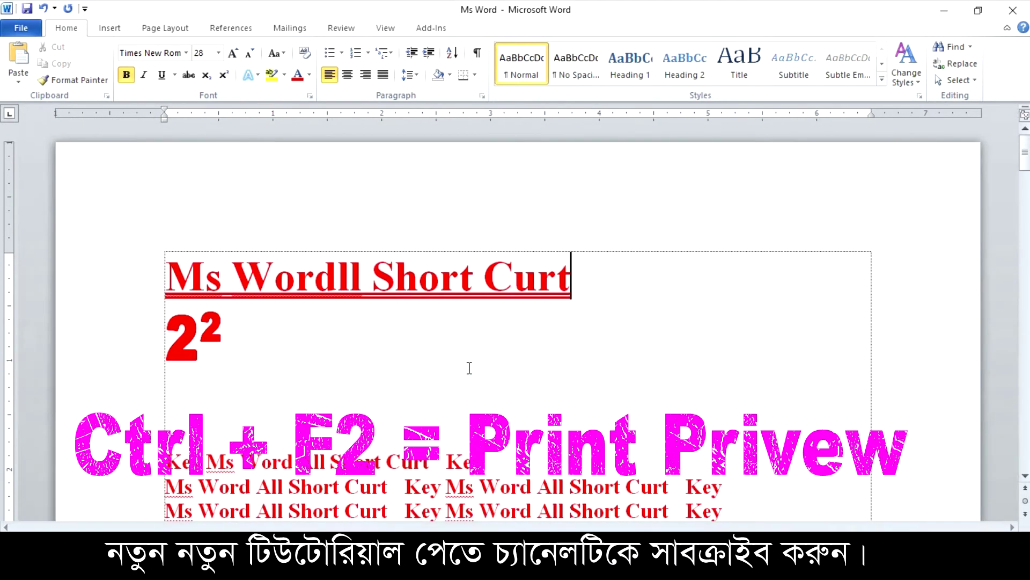
{"action": "scroll", "coordinate": [469, 368], "scroll_direction": "down", "scroll_amount": 1, "text": "ctrl"}
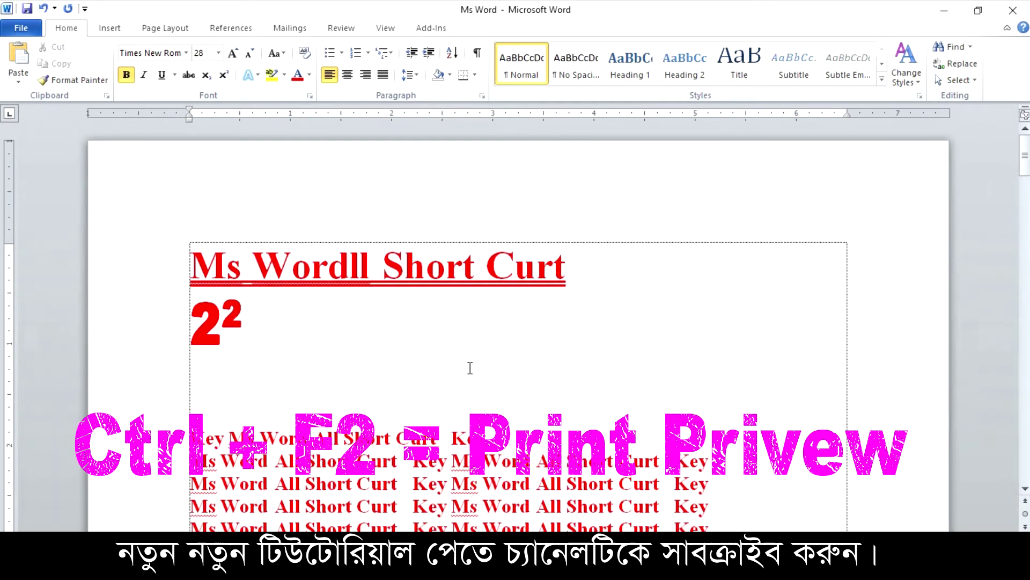
{"action": "key", "text": "ctrl+F2"}
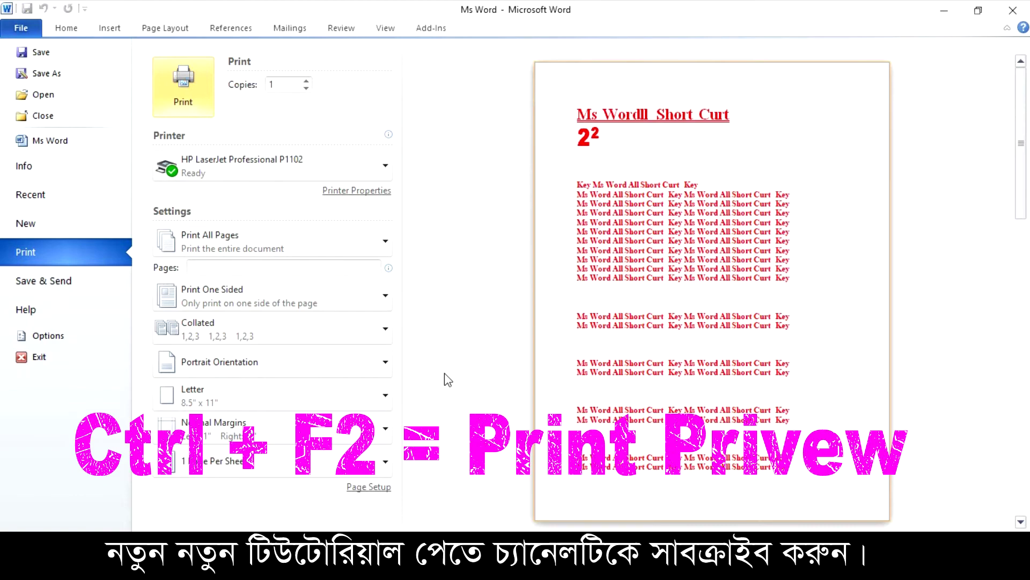
{"action": "key", "text": "Escape"}
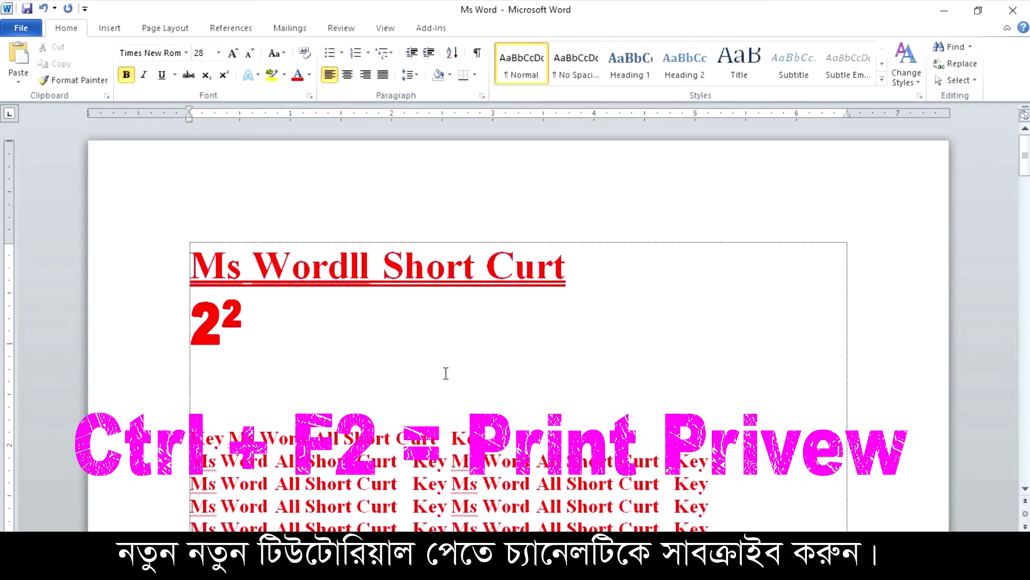
{"action": "key", "text": "ctrl+F2"}
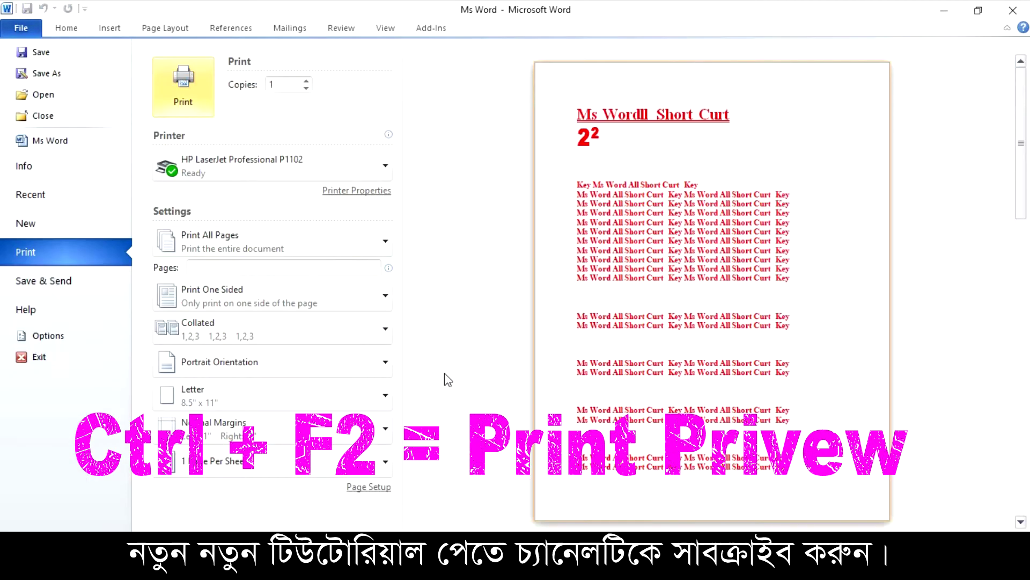
{"action": "key", "text": "Escape"}
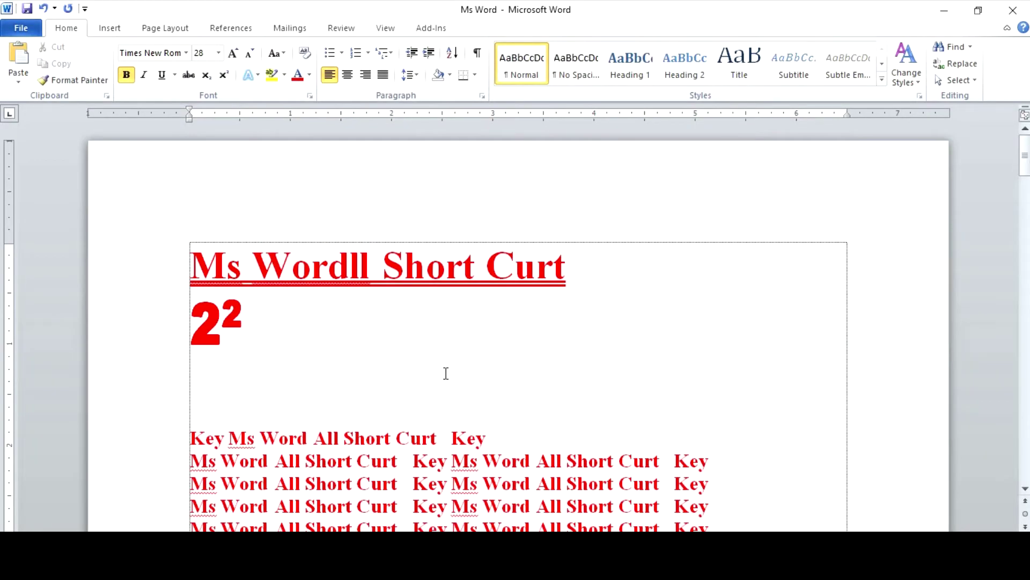
{"action": "key", "text": "ctrl+F4"}
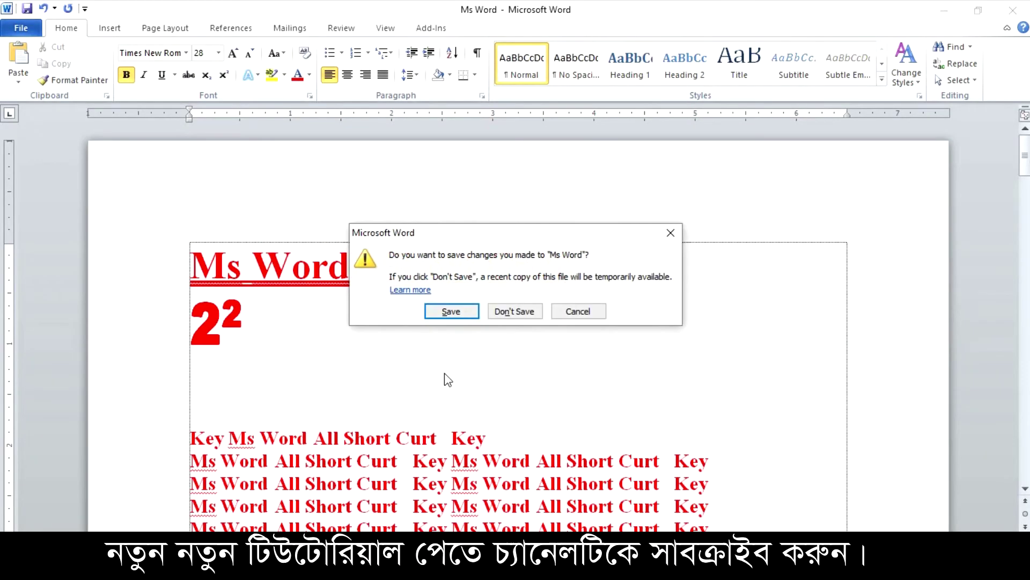
{"action": "key", "text": "Escape"}
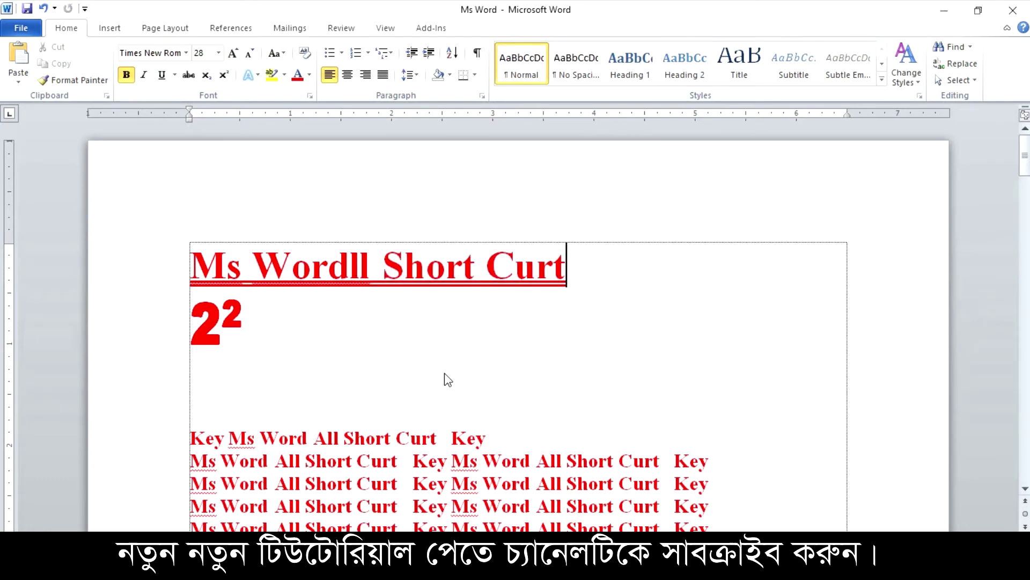
{"action": "key", "text": "alt+F4"}
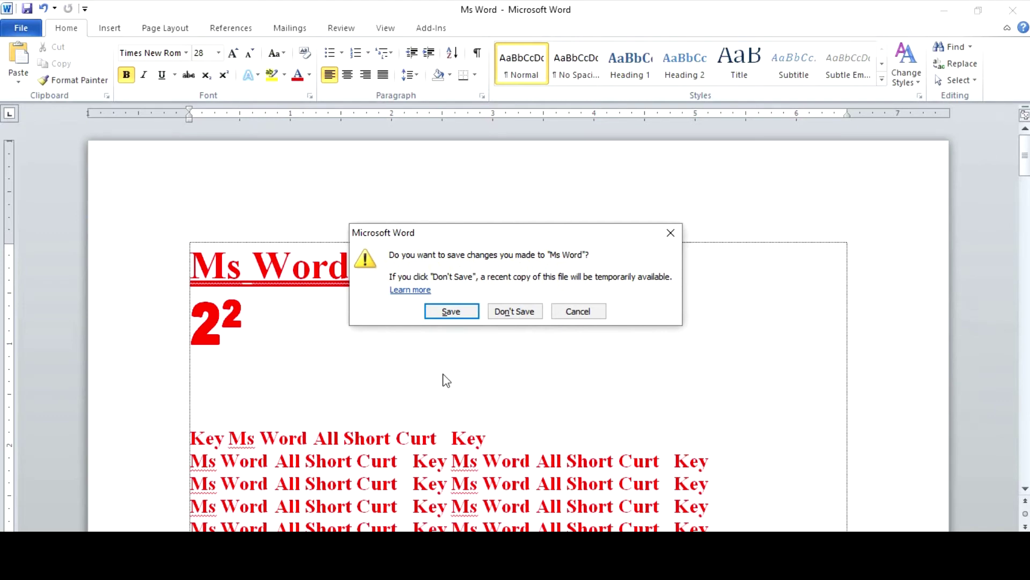
{"action": "left_click", "coordinate": [578, 311]}
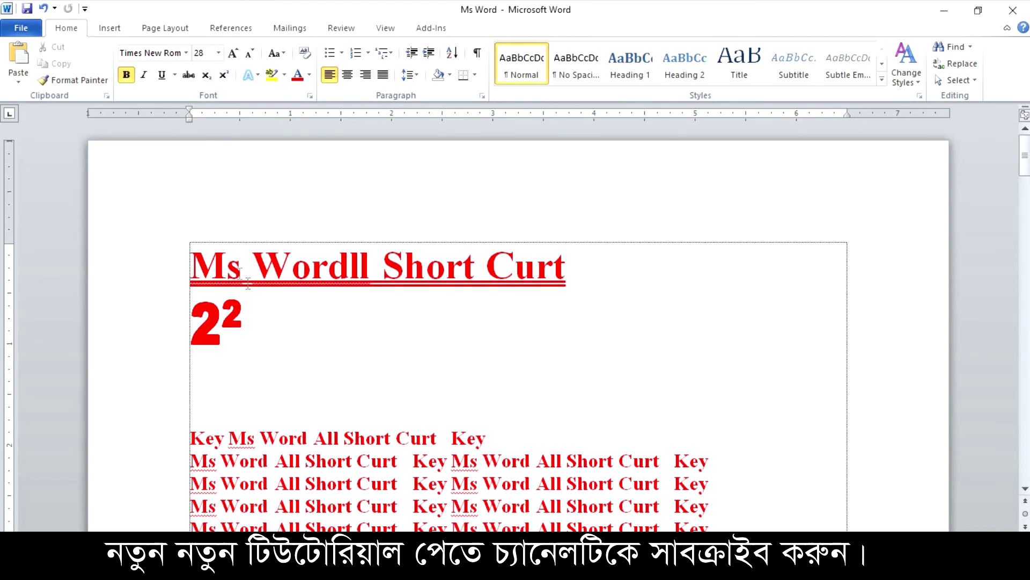
Step: Select the red bold 'Ms Word All Short Curt Key' rows from line two to the bottom
{"action": "scroll", "coordinate": [247, 284], "scroll_direction": "down", "scroll_amount": 3}
{"action": "left_click", "coordinate": [191, 262]}
{"action": "left_click", "coordinate": [310, 280]}
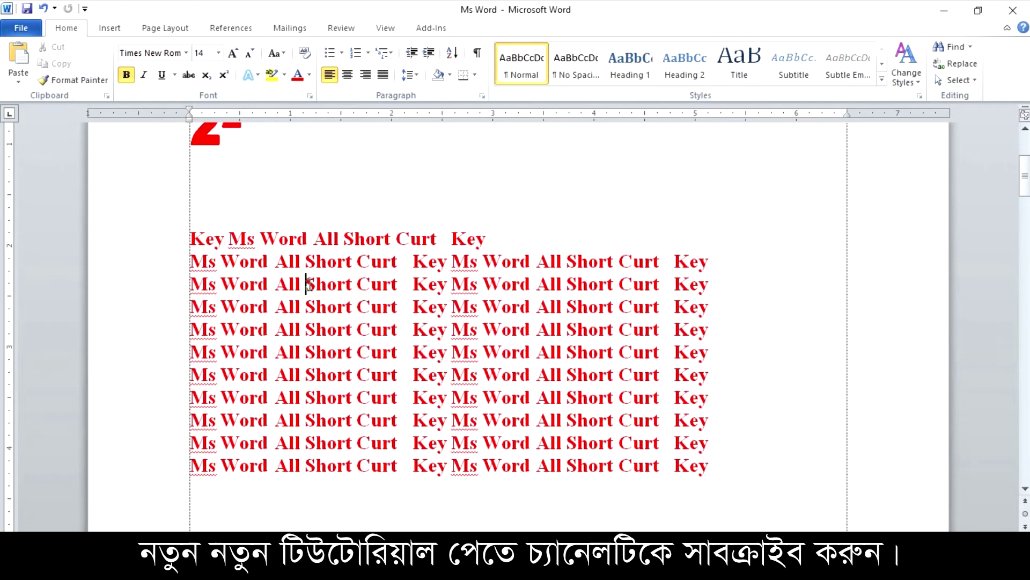
{"action": "left_click_drag", "start_coordinate": [189, 263], "coordinate": [644, 456]}
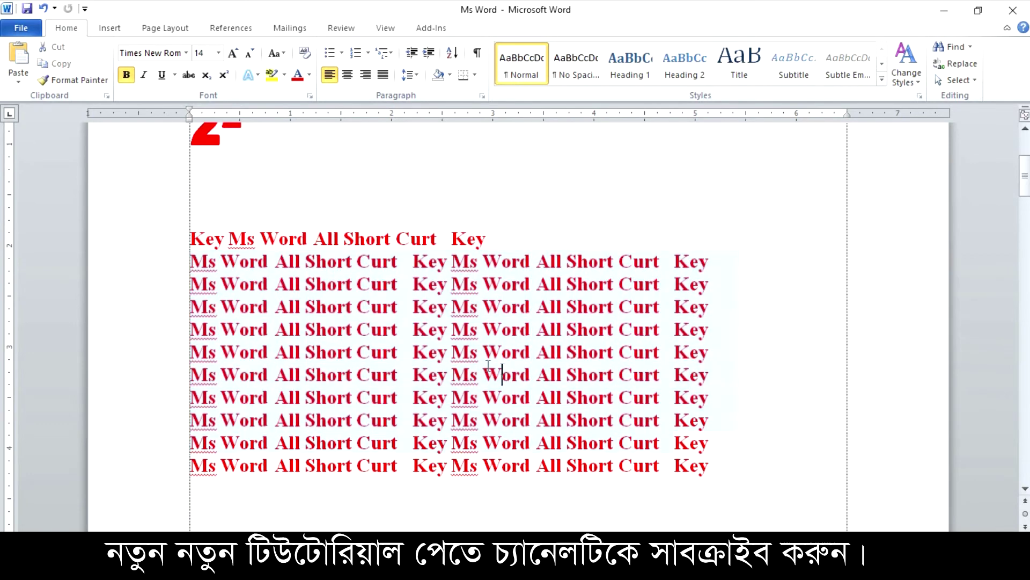
{"action": "left_click_drag", "start_coordinate": [429, 325], "coordinate": [470, 352]}
{"action": "left_click", "coordinate": [470, 351]}
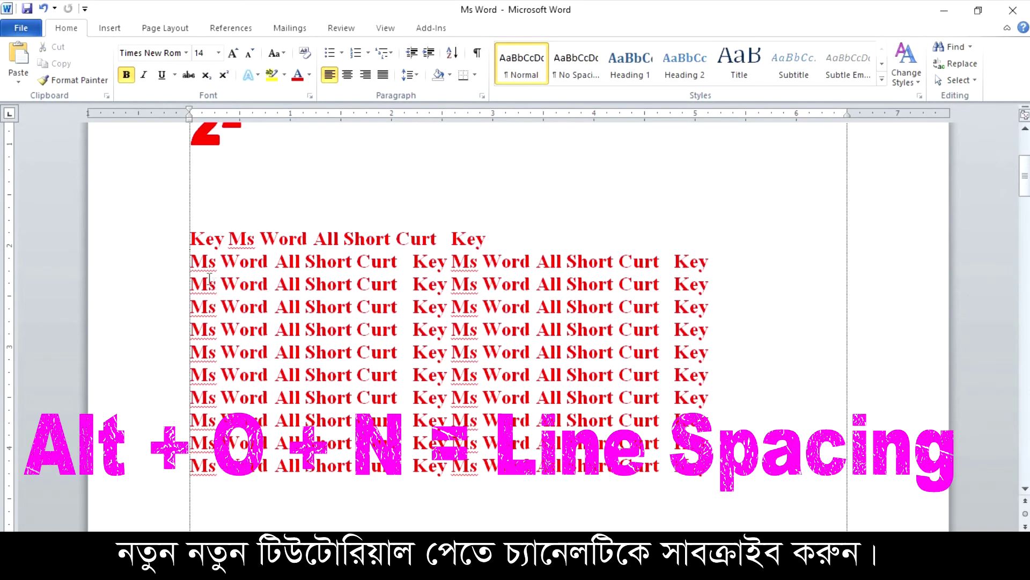
{"action": "left_click_drag", "start_coordinate": [191, 262], "coordinate": [674, 465]}
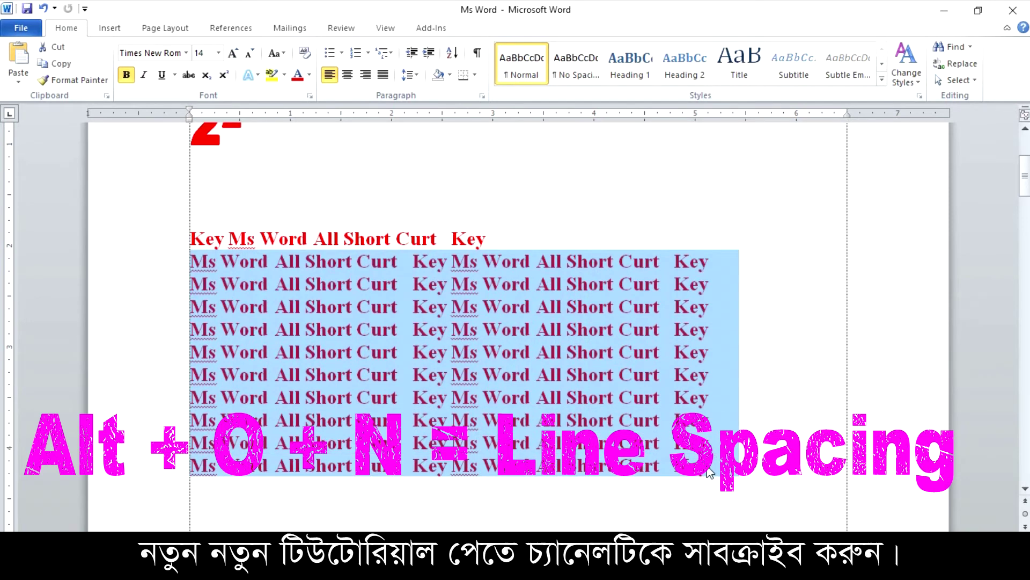
Step: Open the Paragraph settings and close them without changes, leaving line spacing at Single
{"action": "key", "text": "alt"}
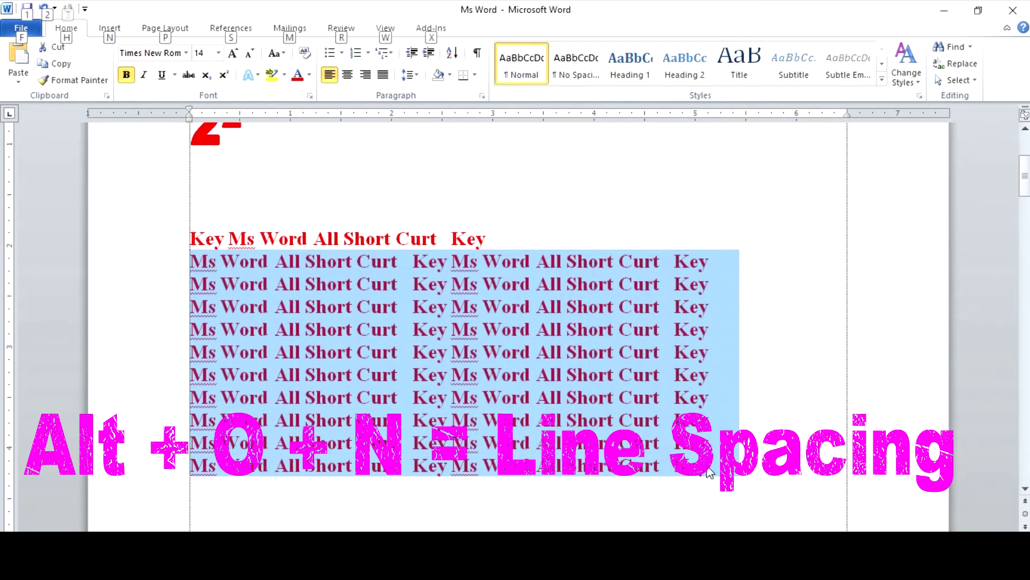
{"action": "key", "text": "o"}
{"action": "key", "text": "p"}
{"action": "key", "text": "alt+n"}
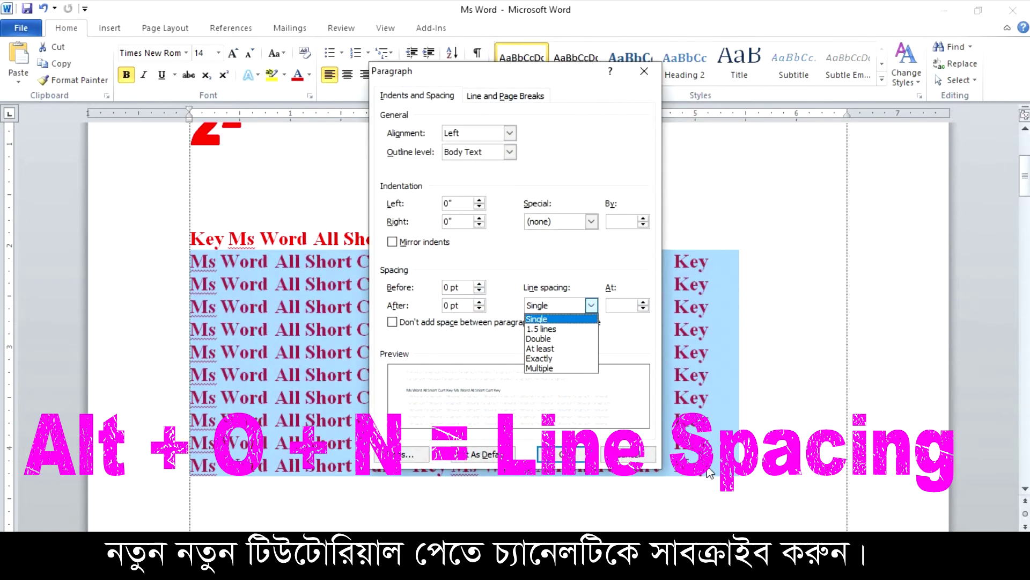
{"action": "key", "text": "Return"}
{"action": "key", "text": "Return"}
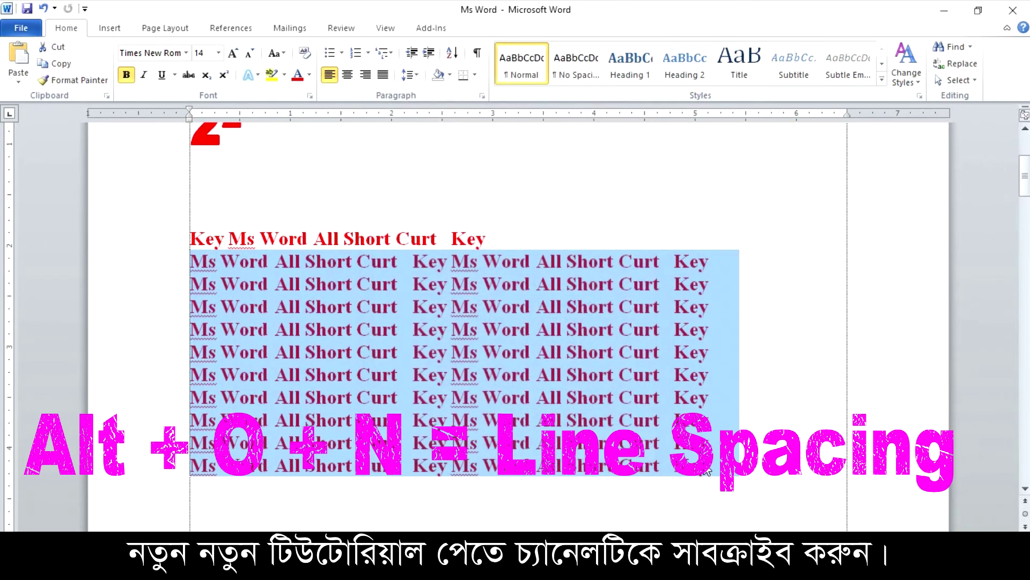
{"action": "key", "text": "alt"}
{"action": "key", "text": "o"}
{"action": "key", "text": "p"}
{"action": "key", "text": "alt+n"}
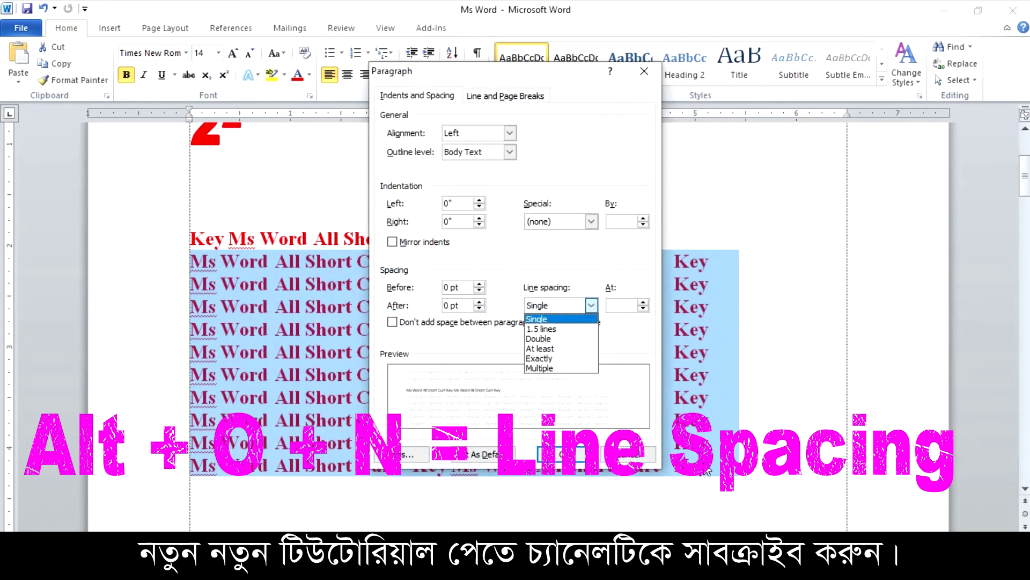
{"action": "key", "text": "Return"}
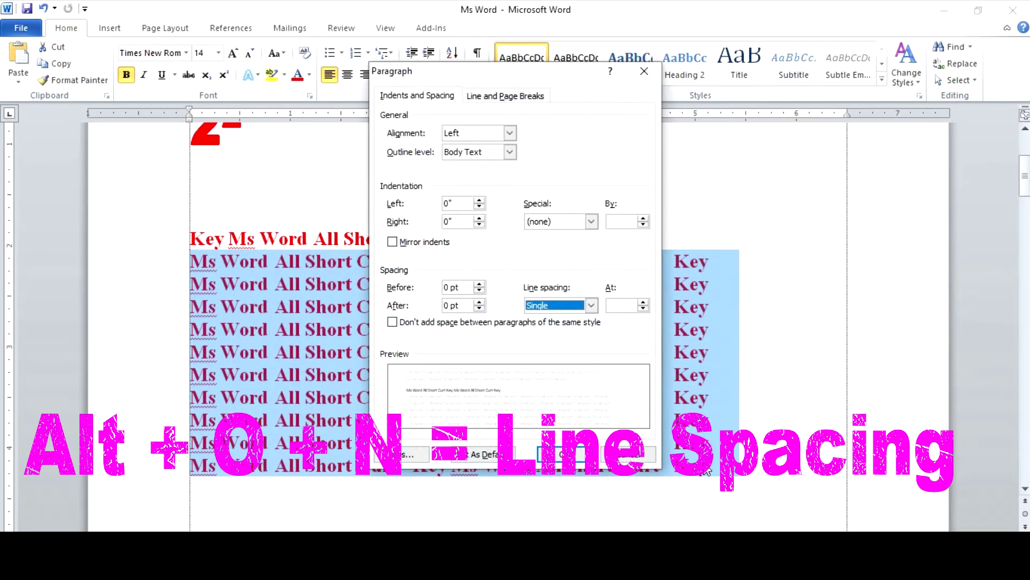
{"action": "key", "text": "ctrl+Tab"}
{"action": "key", "text": "Return"}
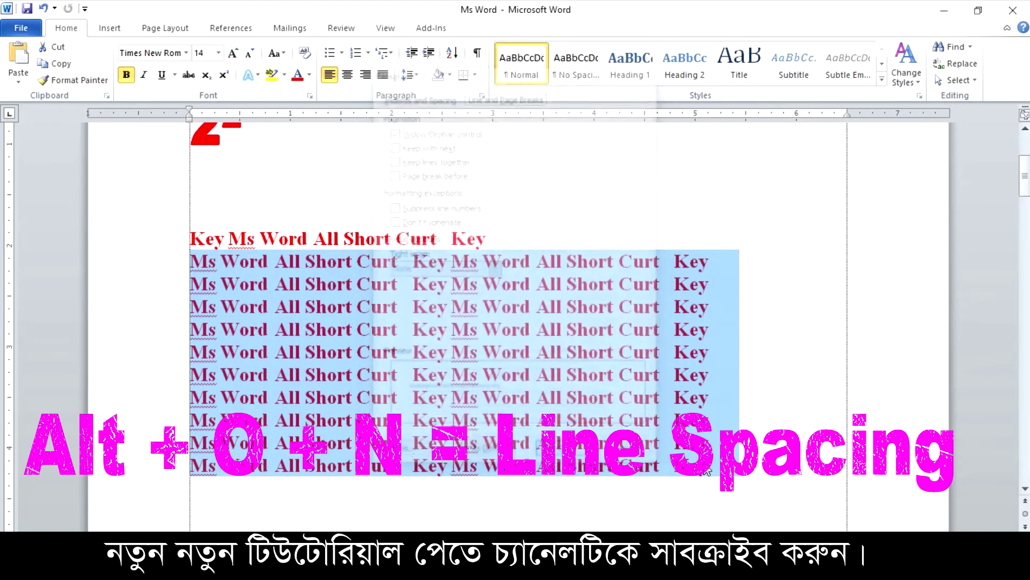
{"action": "key", "text": "alt+o"}
{"action": "key", "text": "p"}
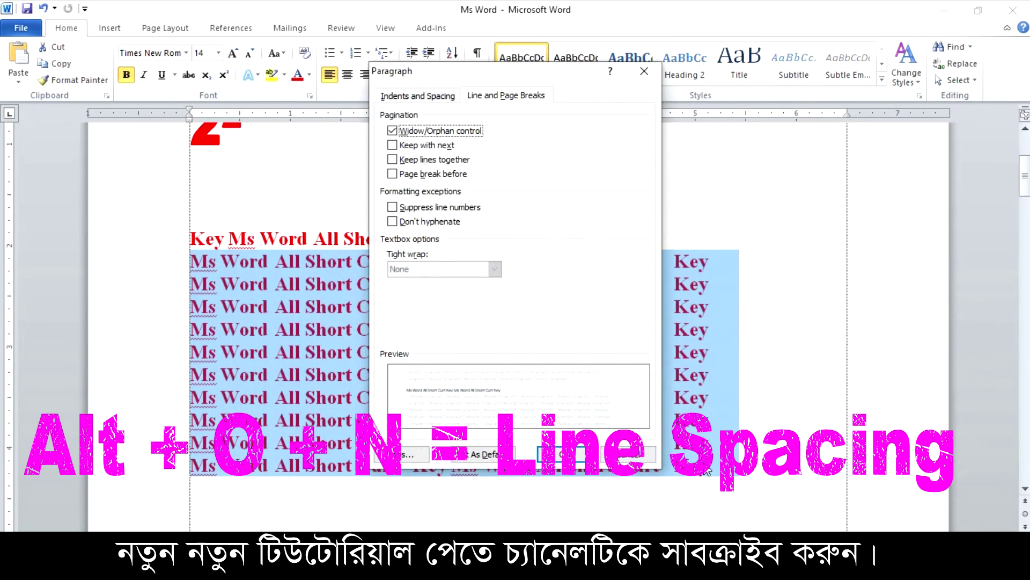
{"action": "left_click", "coordinate": [417, 99]}
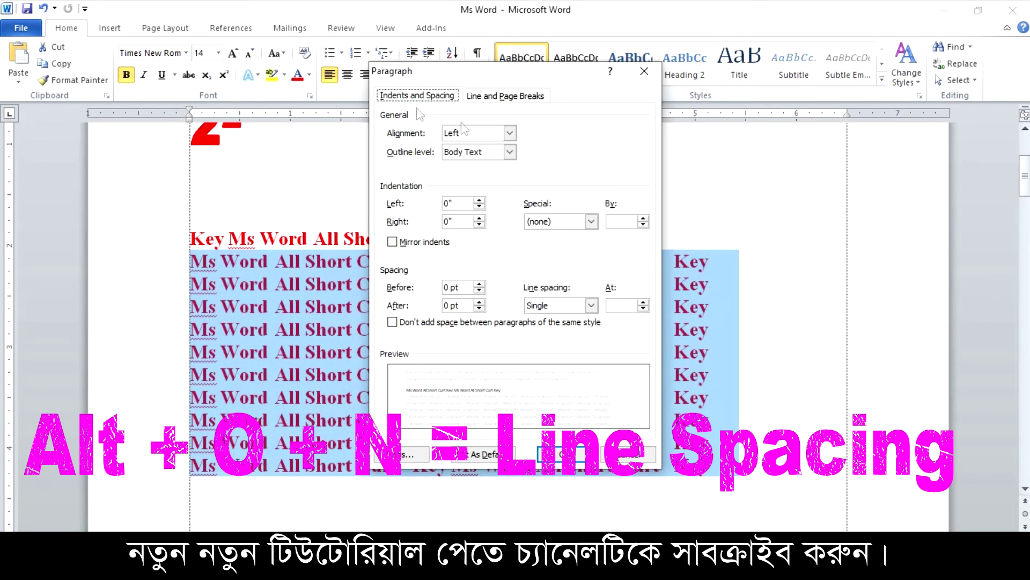
{"action": "left_click", "coordinate": [626, 454]}
Step: Apply Multiple line spacing at 3 with 6 pt after each paragraph
{"action": "key", "text": "alt+o"}
{"action": "key", "text": "n"}
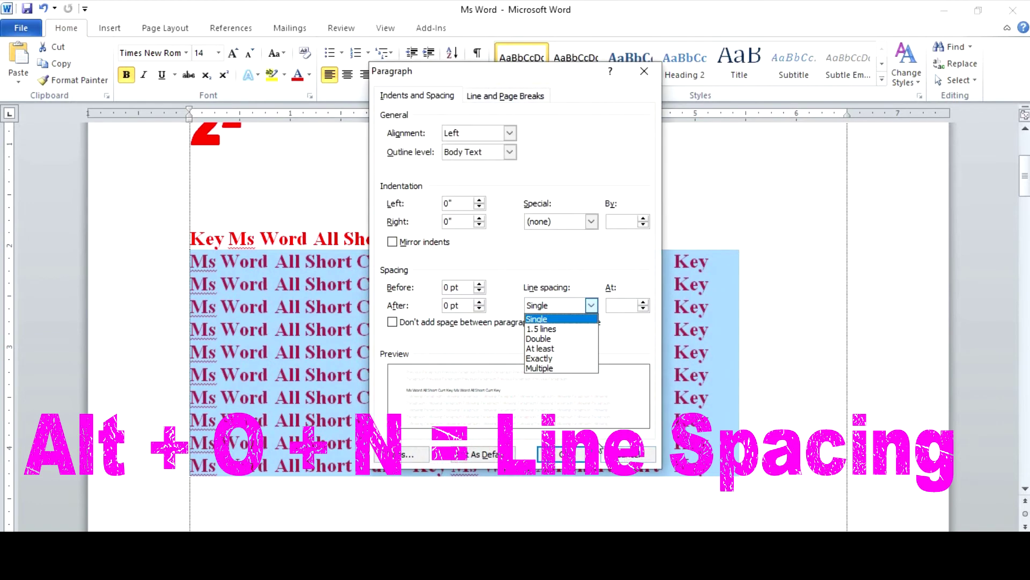
{"action": "key", "text": "Down"}
{"action": "key", "text": "Down"}
{"action": "key", "text": "Down"}
{"action": "key", "text": "Down"}
{"action": "key", "text": "Down"}
{"action": "key", "text": "Up"}
{"action": "key", "text": "Down"}
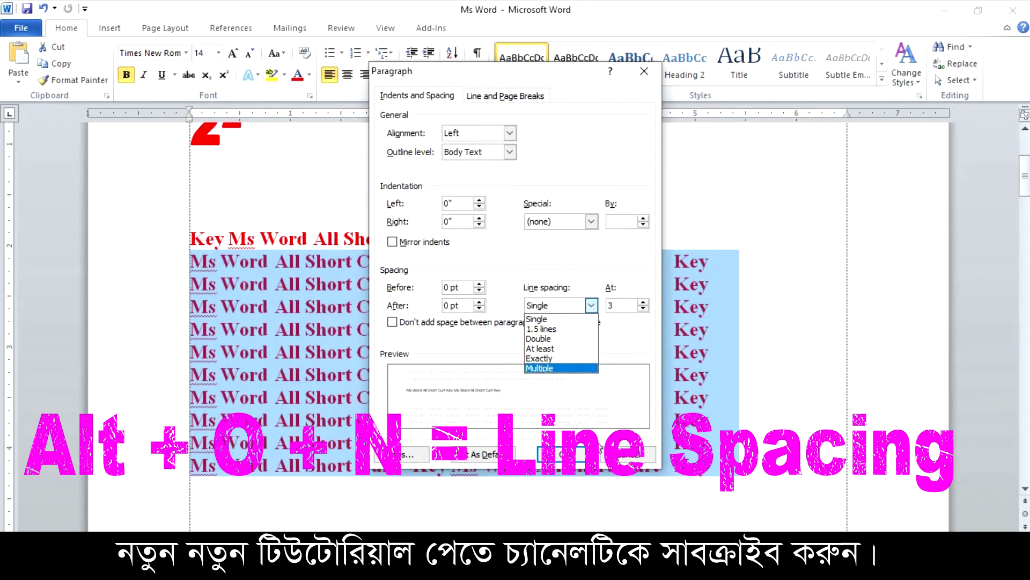
{"action": "key", "text": "Return"}
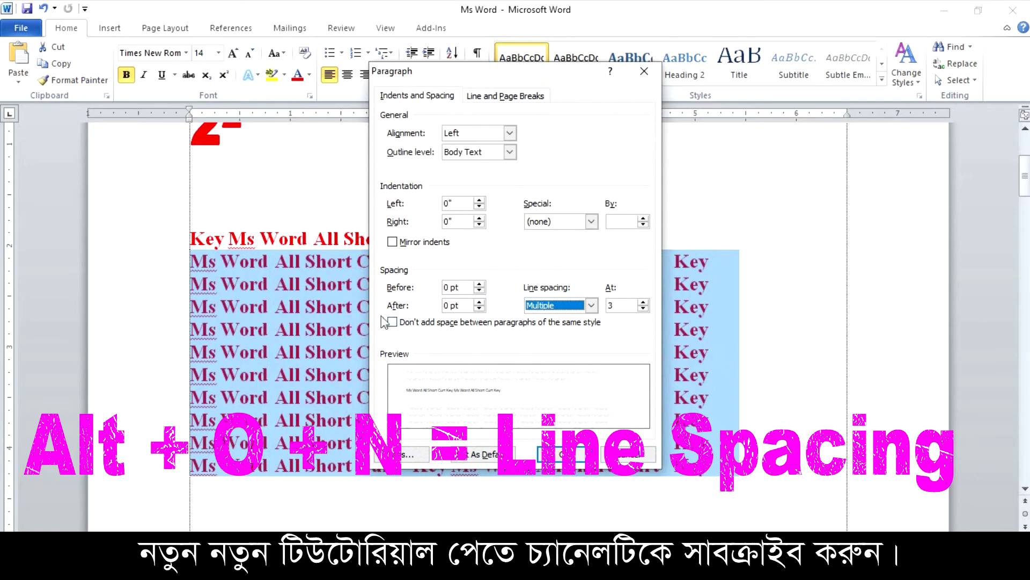
{"action": "left_click", "coordinate": [480, 303]}
{"action": "left_click", "coordinate": [480, 302]}
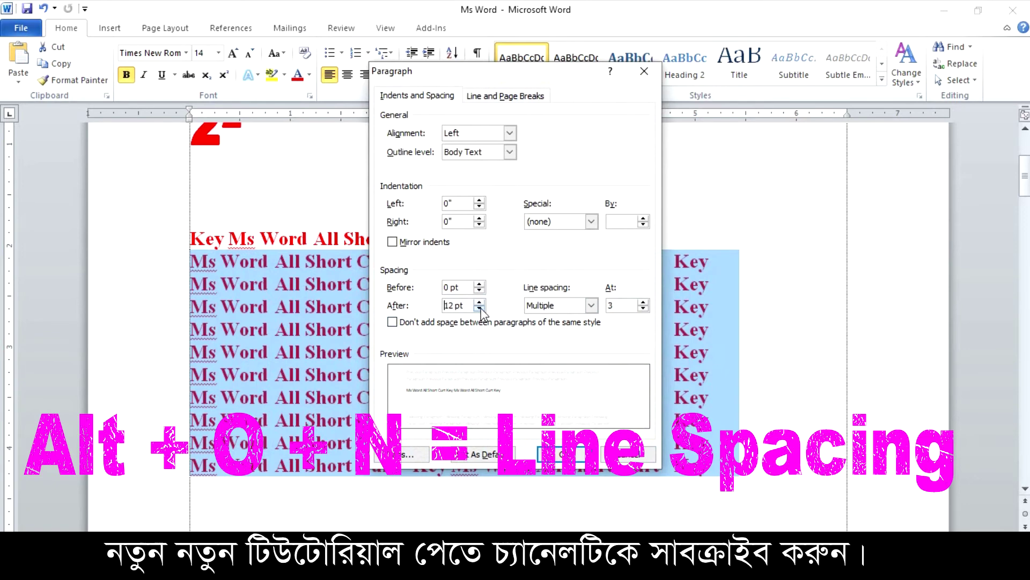
{"action": "left_click", "coordinate": [479, 309]}
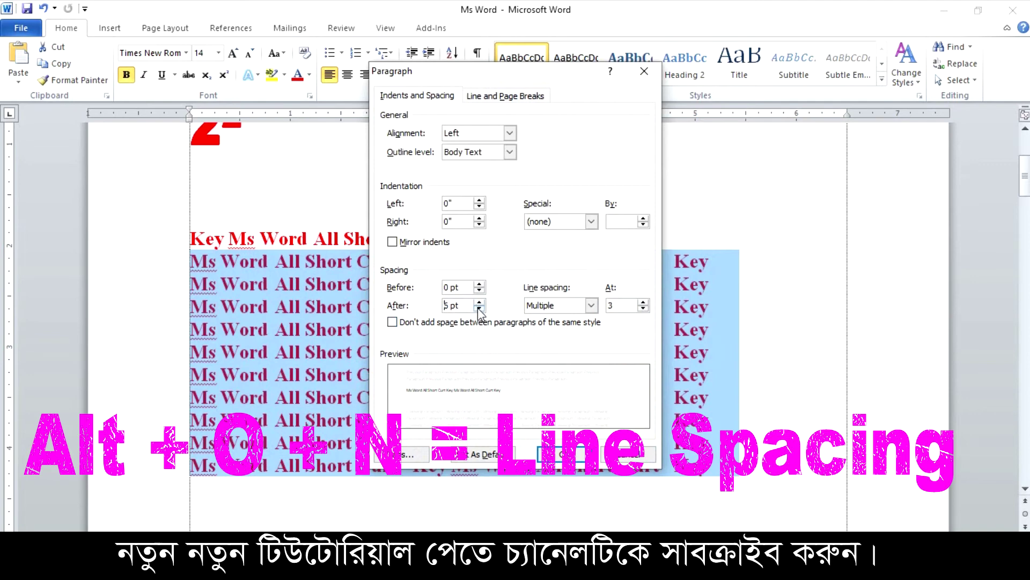
{"action": "left_click", "coordinate": [561, 454]}
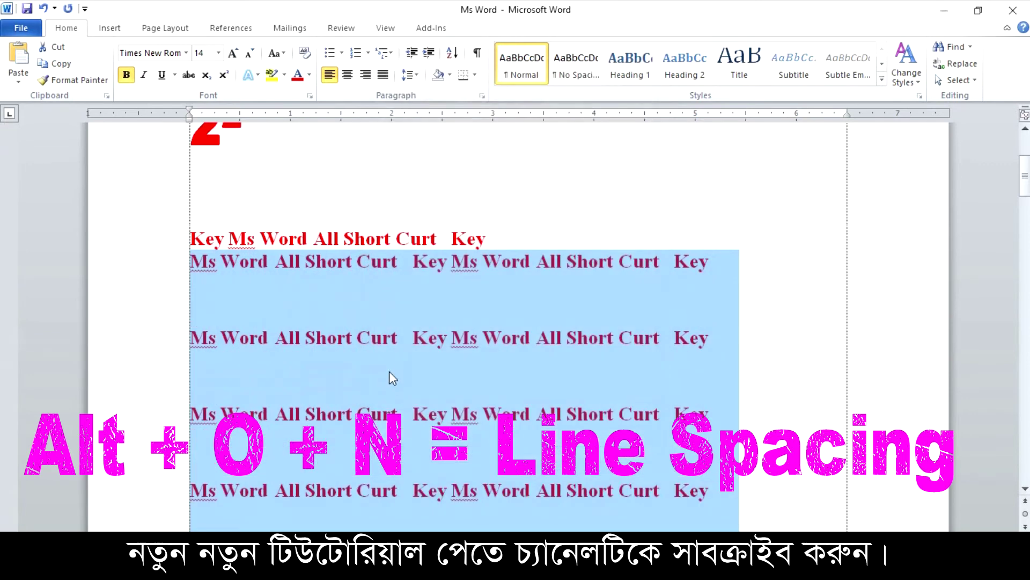
Step: Reset the whole document to Multiple 1 spacing with 0 pt before and after, then select lines 2–8
{"action": "left_click", "coordinate": [389, 367]}
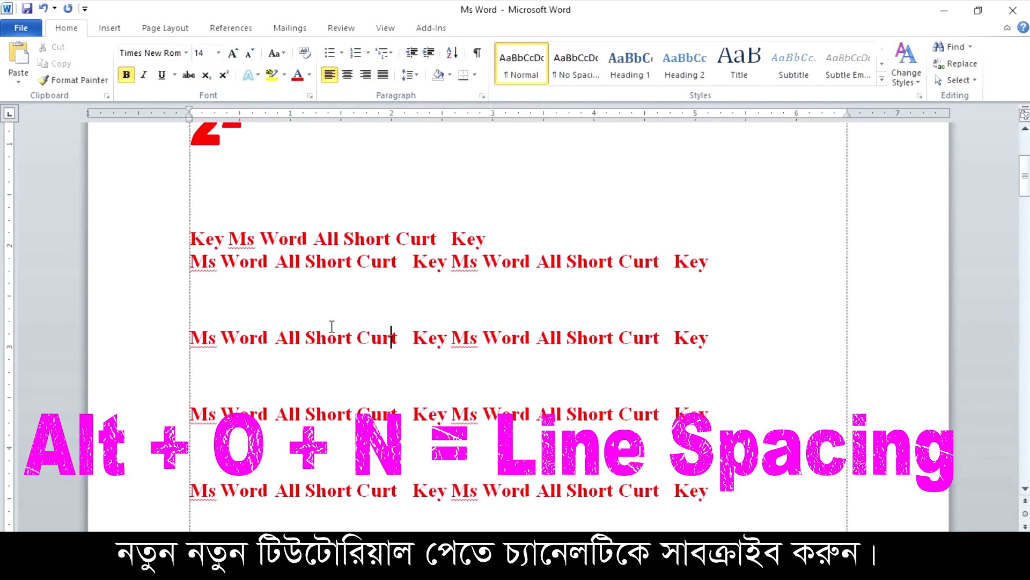
{"action": "key", "text": "ctrl+a"}
{"action": "key", "text": "alt+o"}
{"action": "key", "text": "n"}
{"action": "key", "text": "Down"}
{"action": "key", "text": "Down"}
{"action": "key", "text": "Down"}
{"action": "key", "text": "Down"}
{"action": "key", "text": "Return"}
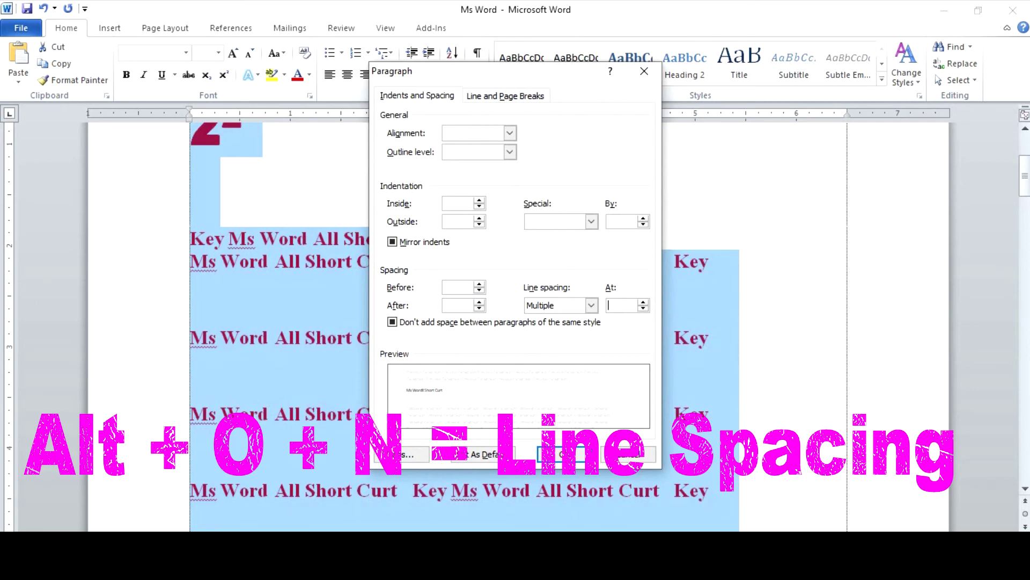
{"action": "type", "text": "1"}
{"action": "left_click", "coordinate": [479, 308]}
{"action": "left_click", "coordinate": [479, 289]}
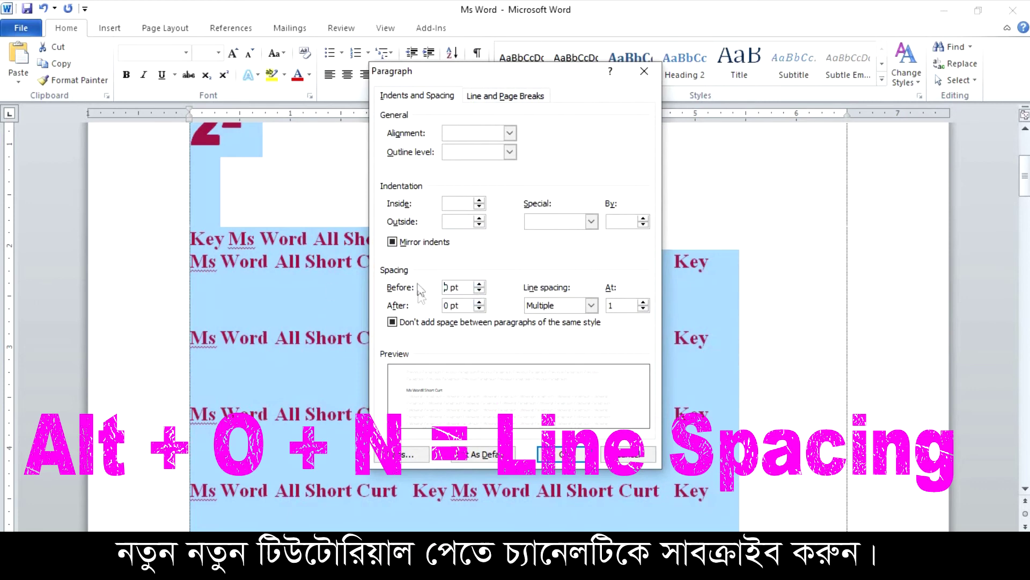
{"action": "left_click", "coordinate": [578, 455]}
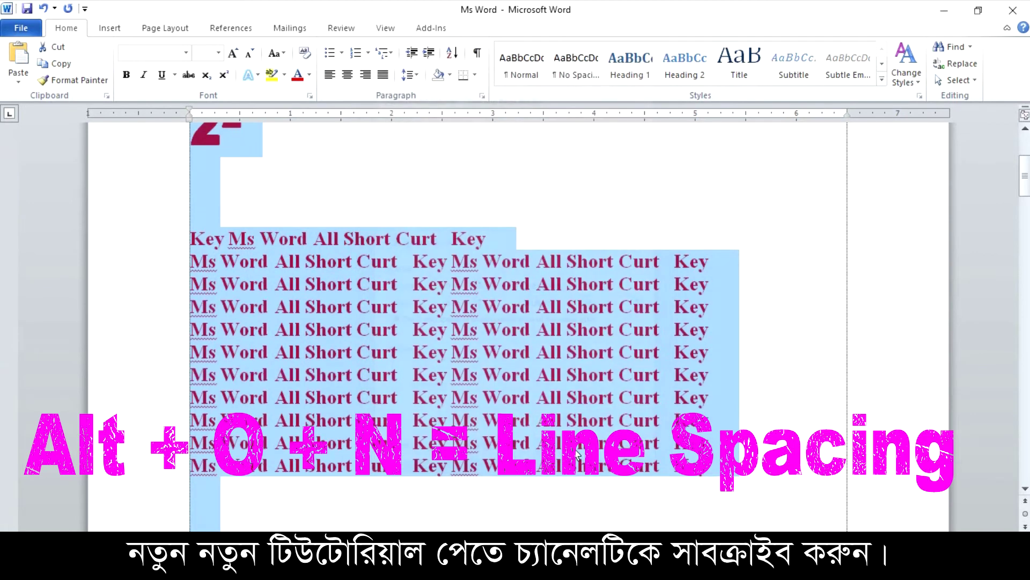
{"action": "left_click", "coordinate": [400, 330]}
{"action": "mouse_move", "coordinate": [414, 261]}
{"action": "left_mouse_down"}
{"action": "mouse_move", "coordinate": [449, 421]}
{"action": "mouse_move", "coordinate": [444, 462]}
{"action": "left_mouse_up"}
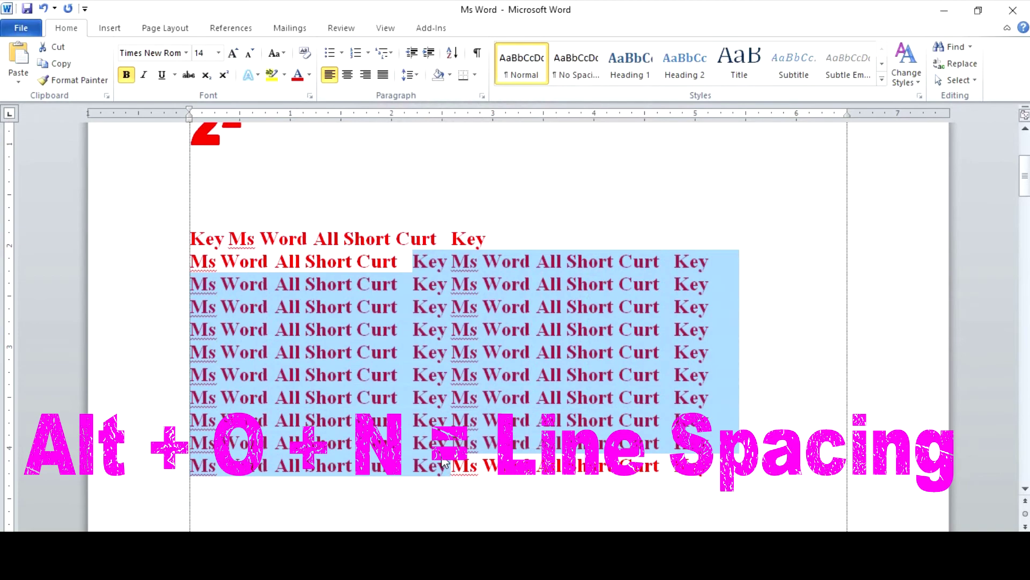
Step: Give the selected lines 2–8 Multiple line spacing of 1.3
{"action": "key", "text": "alt+o"}
{"action": "key", "text": "p"}
{"action": "key", "text": "alt+n"}
{"action": "key", "text": "alt+Down"}
{"action": "key", "text": "Down"}
{"action": "key", "text": "Down"}
{"action": "key", "text": "Down"}
{"action": "key", "text": "Down"}
{"action": "key", "text": "Down"}
{"action": "key", "text": "Tab"}
{"action": "type", "text": "1."}
{"action": "key", "text": "Return"}
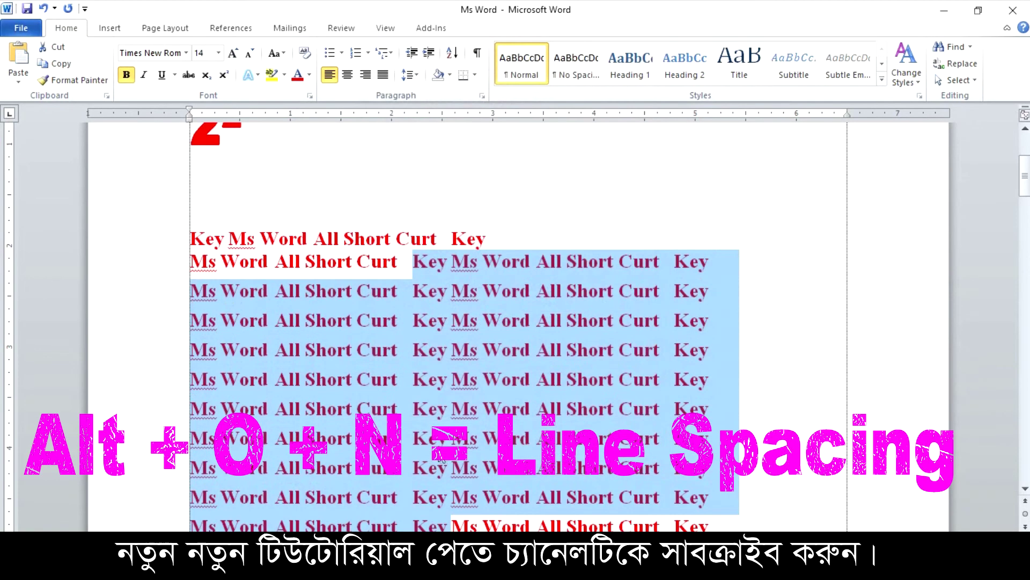
{"action": "left_click", "coordinate": [426, 327]}
{"action": "scroll", "coordinate": [435, 335], "scroll_direction": "down", "scroll_amount": 3}
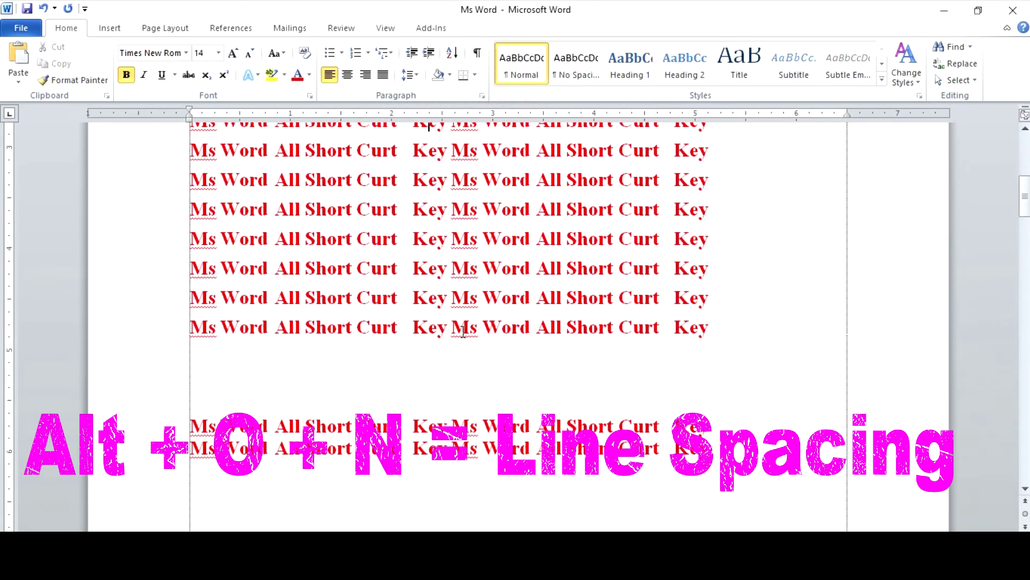
Step: Subscript Key on line two and type 'HDLKFJSALKJHLDSKFHHKLJDSAHFhldfal' after Key on line six
{"action": "key", "text": "ctrl+equal"}
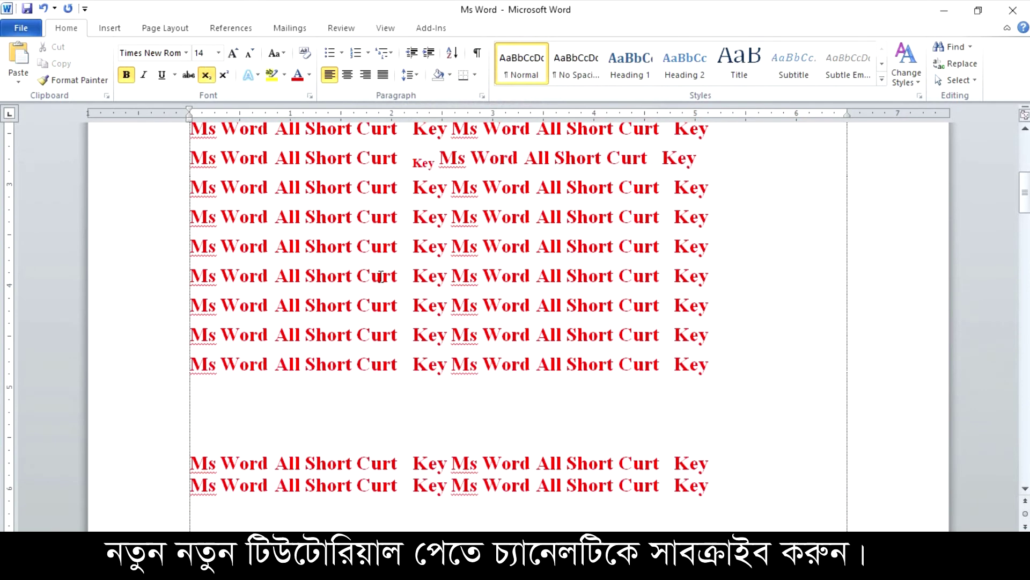
{"action": "left_click", "coordinate": [453, 275]}
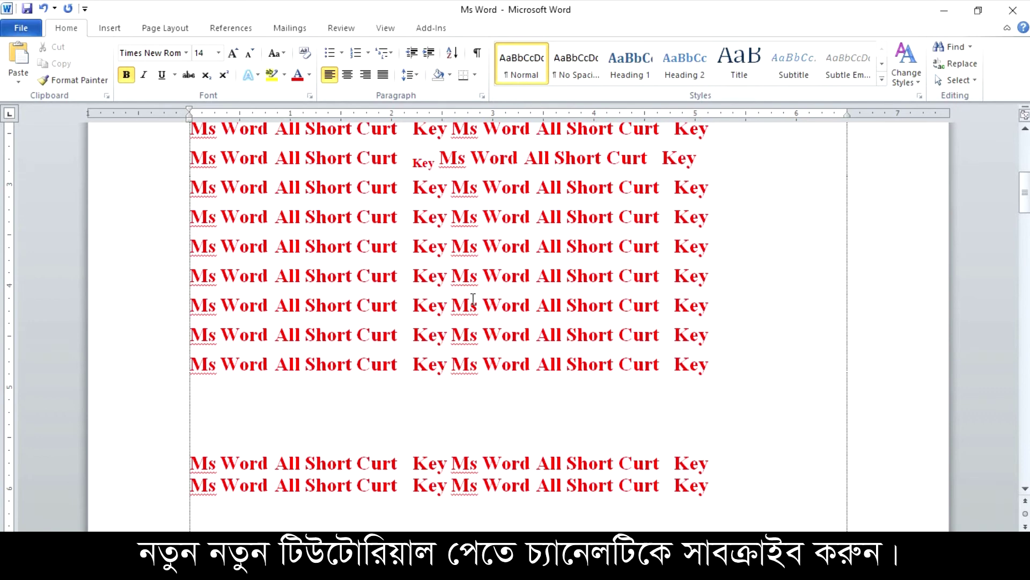
{"action": "left_click", "coordinate": [451, 276]}
{"action": "type", "text": "HDLKFJSA"}
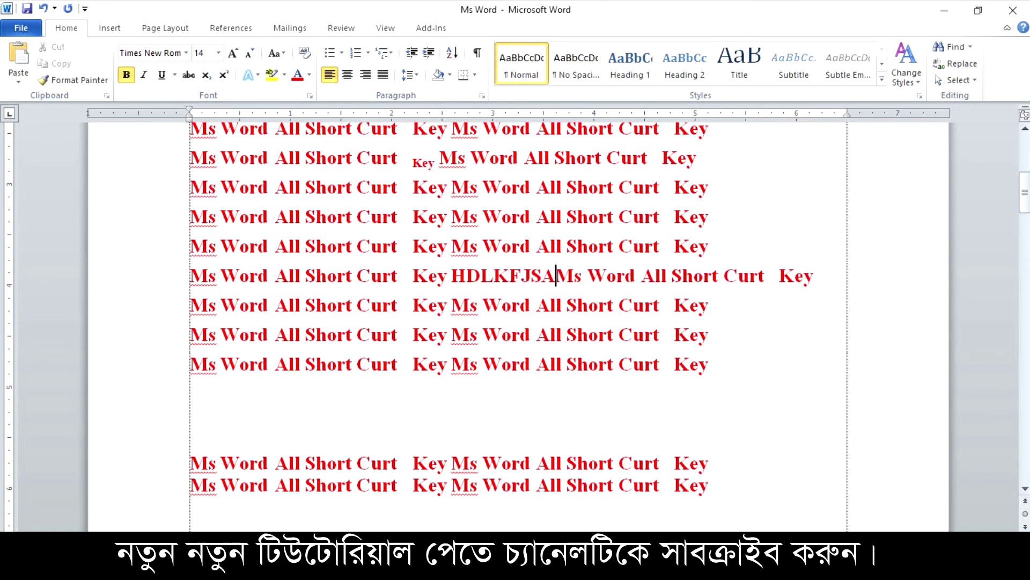
{"action": "type", "text": "LKJHLDSKFHHKLJDSAHF"}
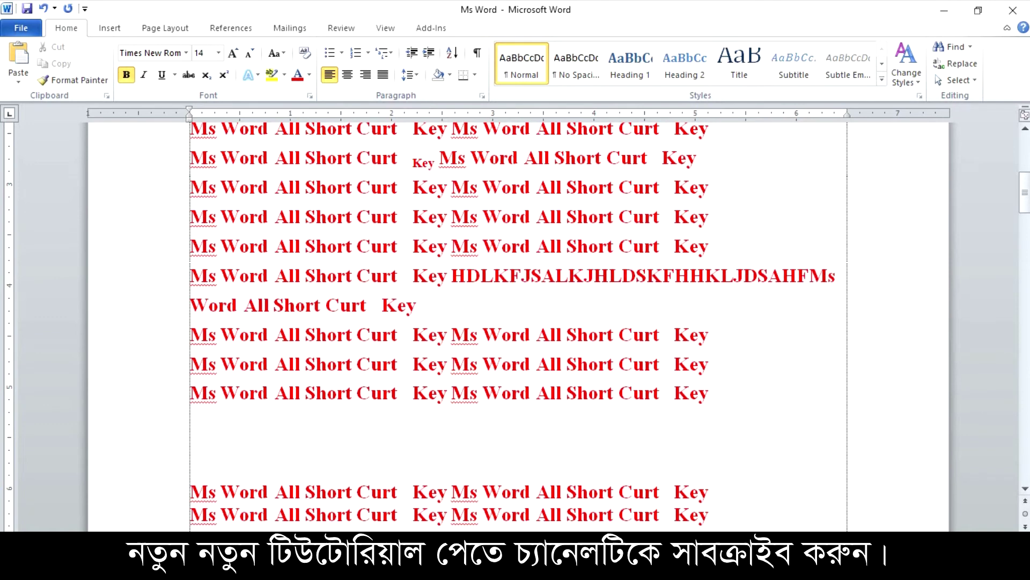
{"action": "type", "text": "hldfalMs Word All Short Curt"}
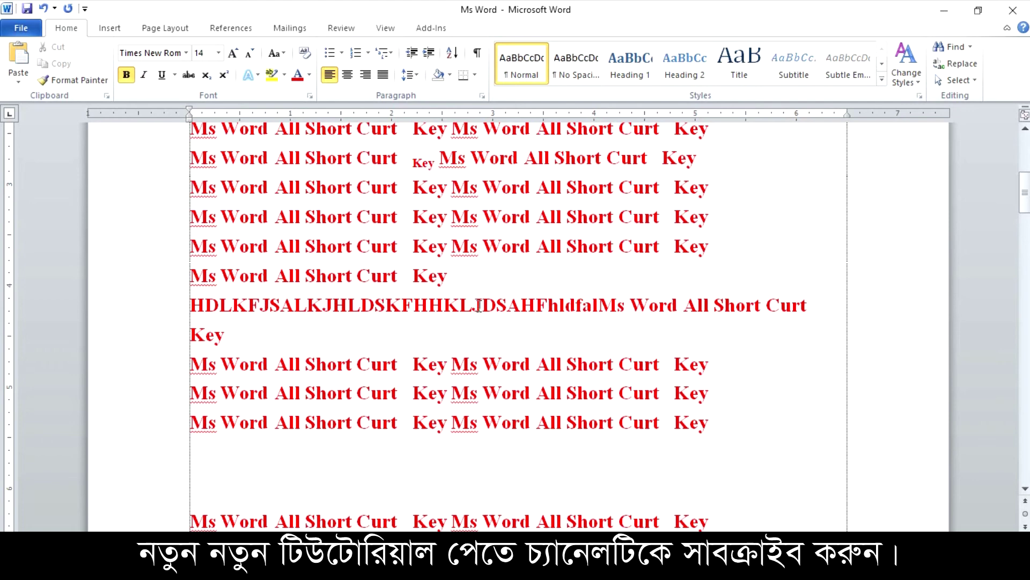
{"action": "left_click", "coordinate": [467, 276]}
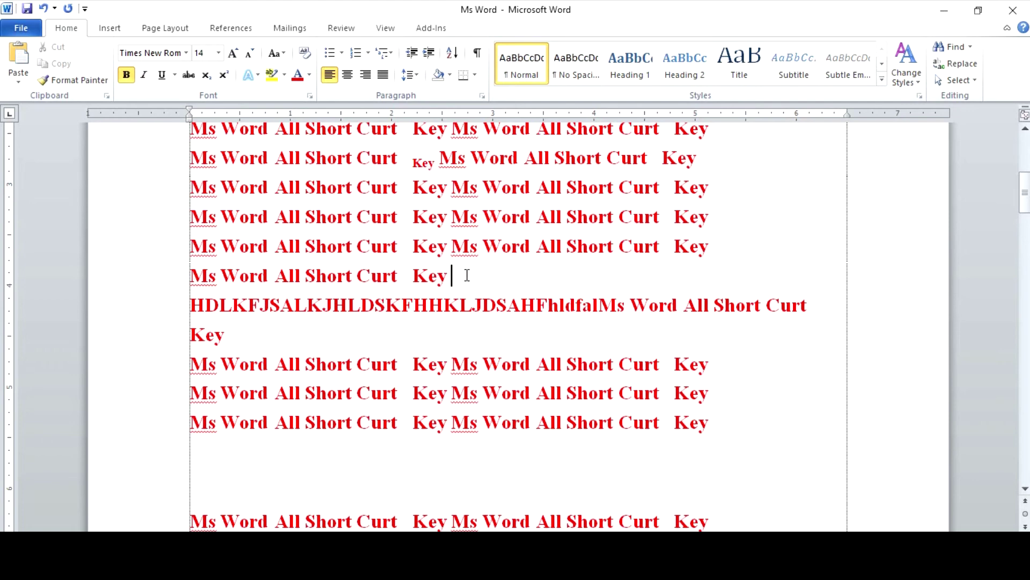
Step: Type 'G kjldkfhlj' at the end of the Key line on line six
{"action": "type", "text": "G"}
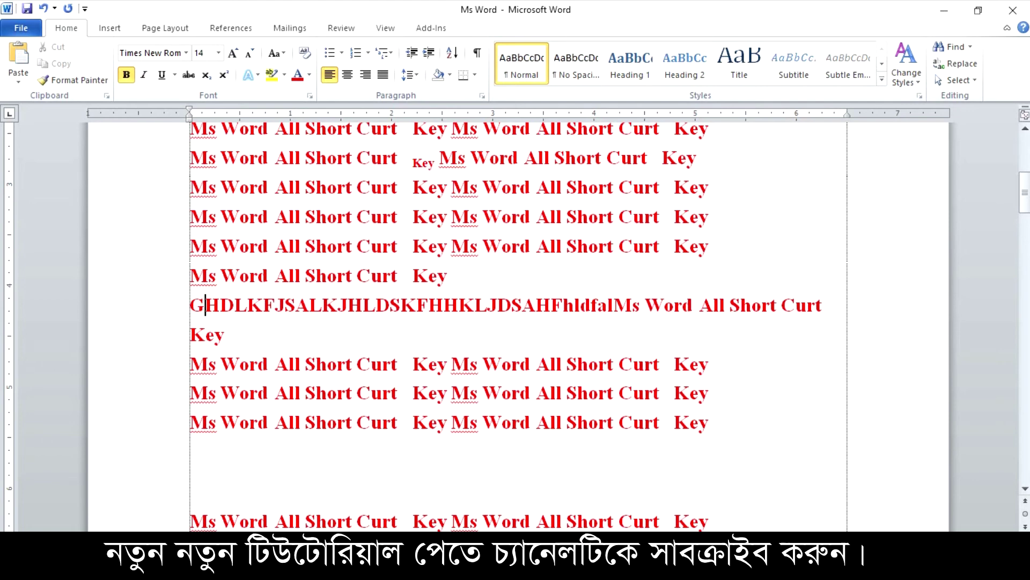
{"action": "type", "text": " kjldkfhlj"}
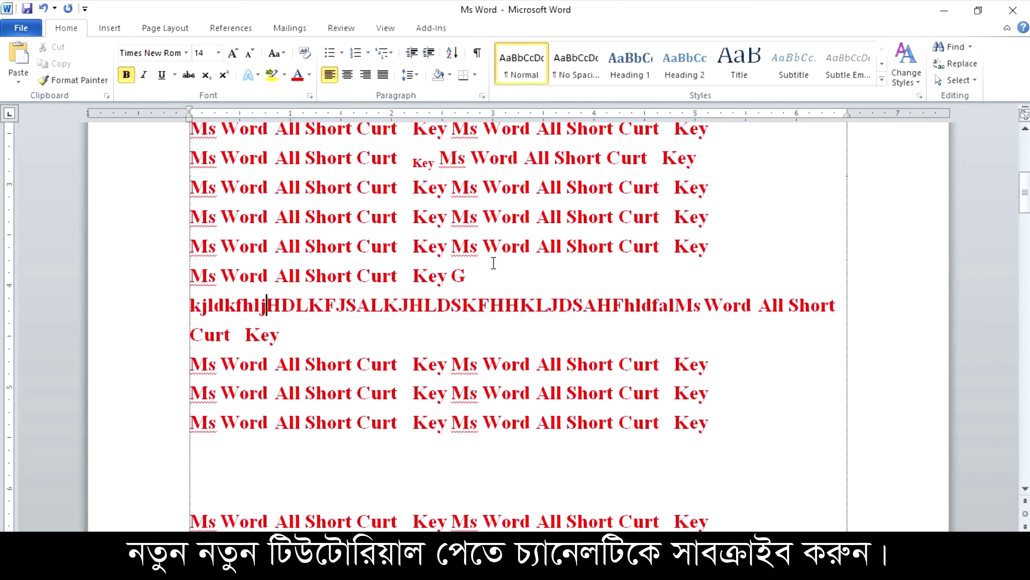